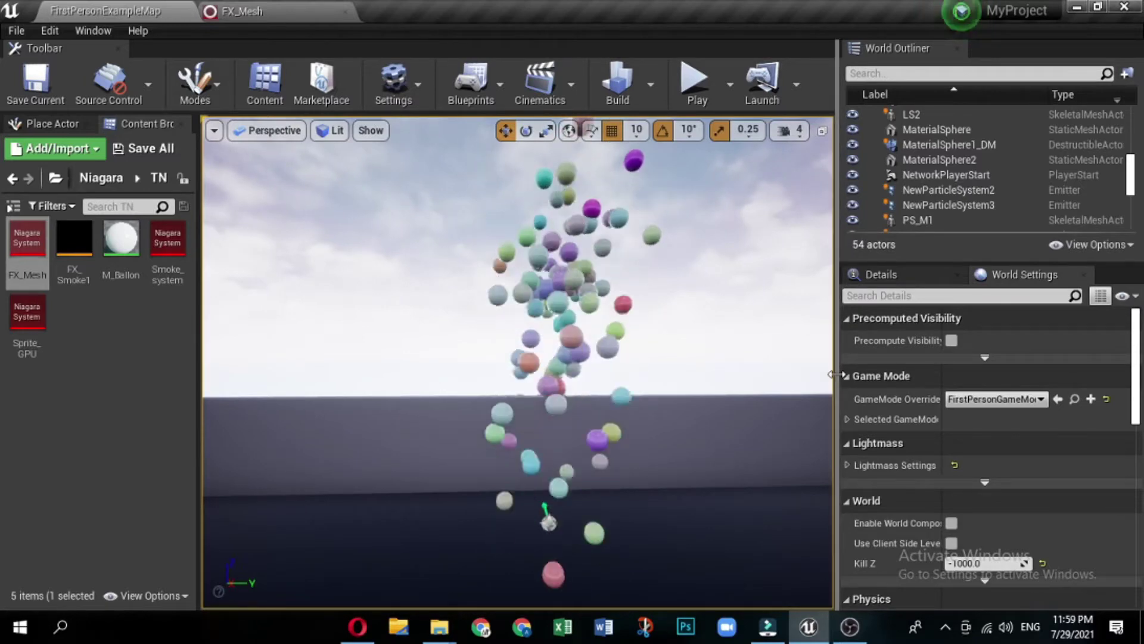
Widen the level viewport and move the camera in closer to the rising balloon cloud
left_click_drag(844, 375, 1011, 375)
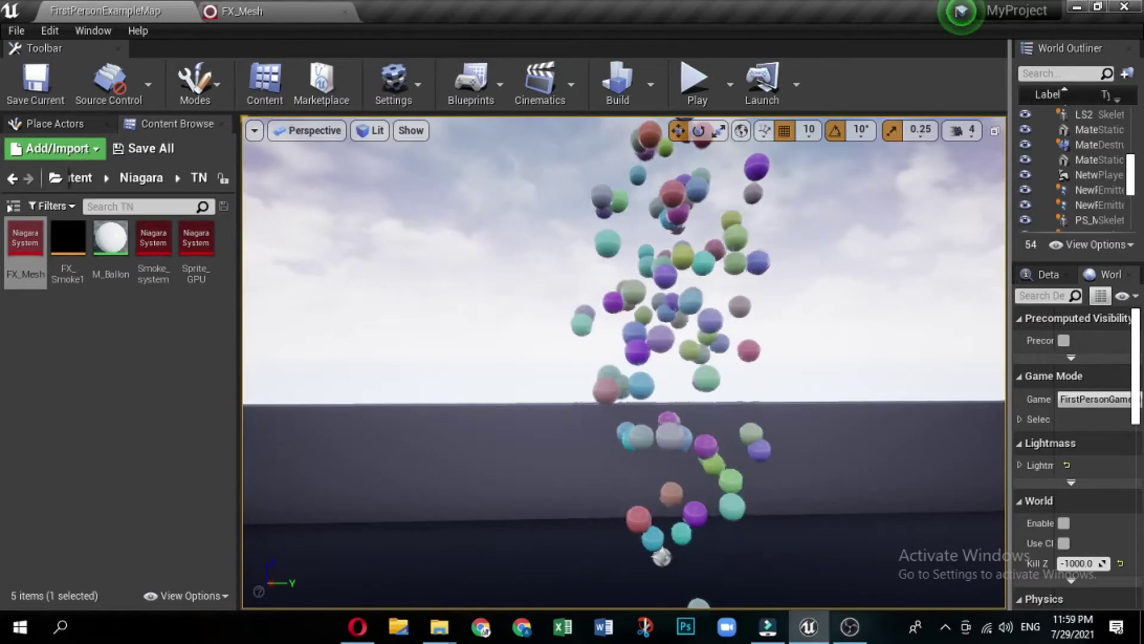
right_click_drag(922, 376, 948, 355)
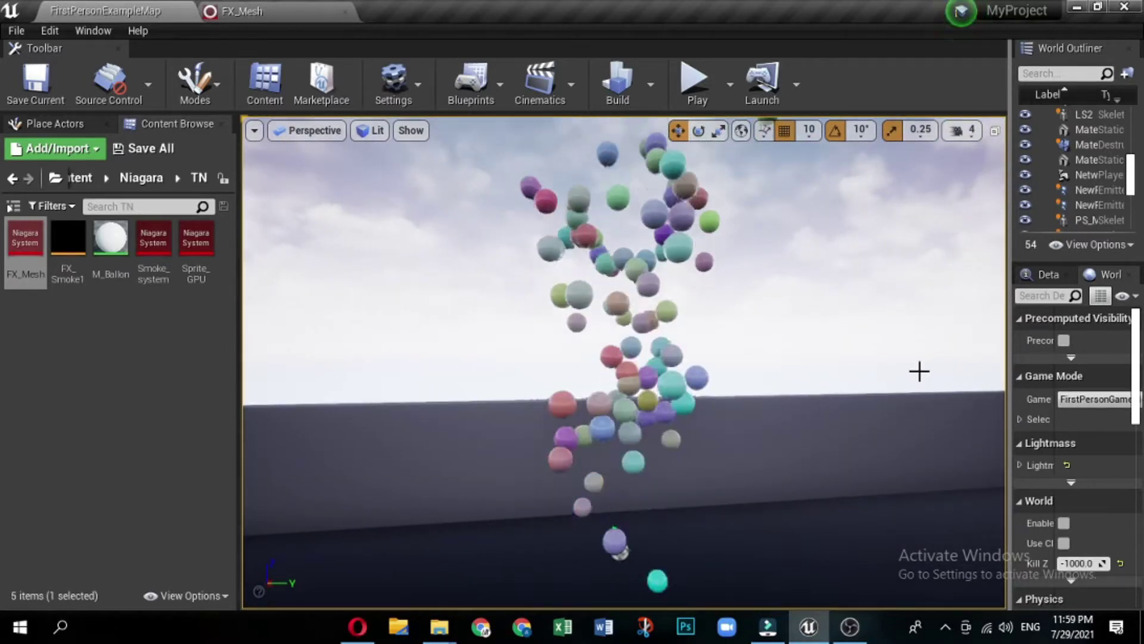
scroll(918, 370, "down", 2)
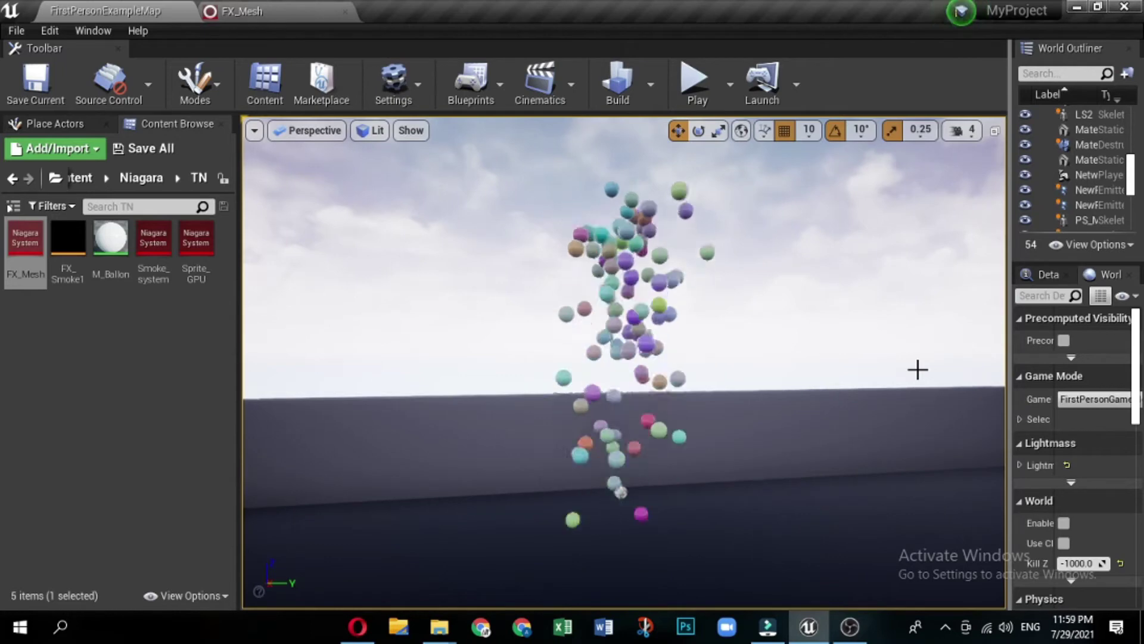
scroll(918, 370, "up", 5)
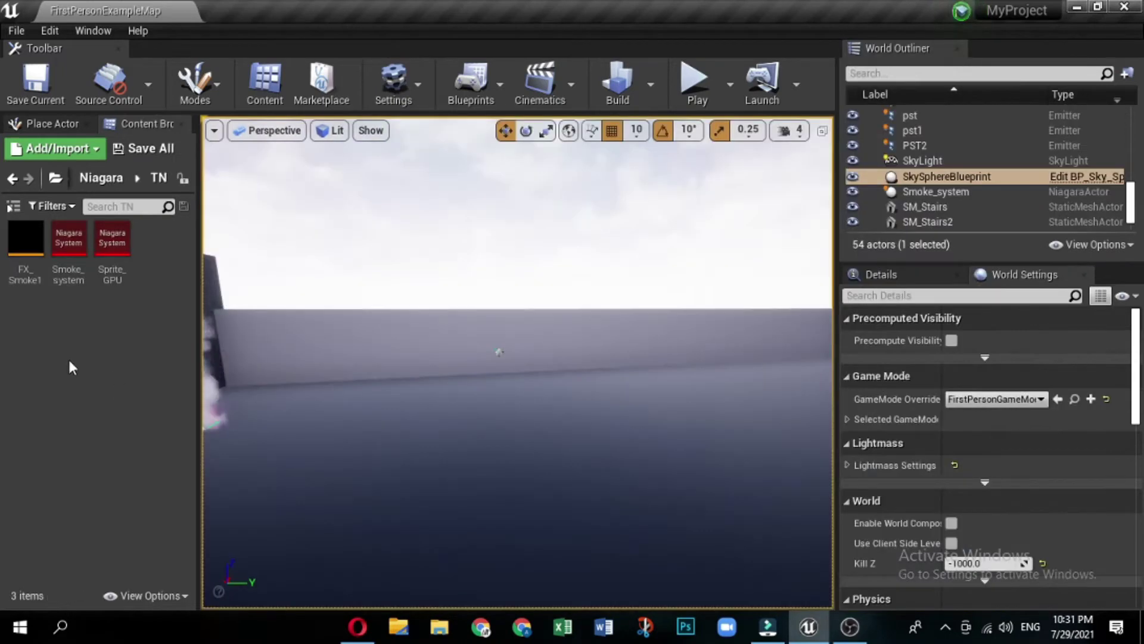
Create a Material named M_Ballon in the TN folder and open it in the material editor
right_click(68, 356)
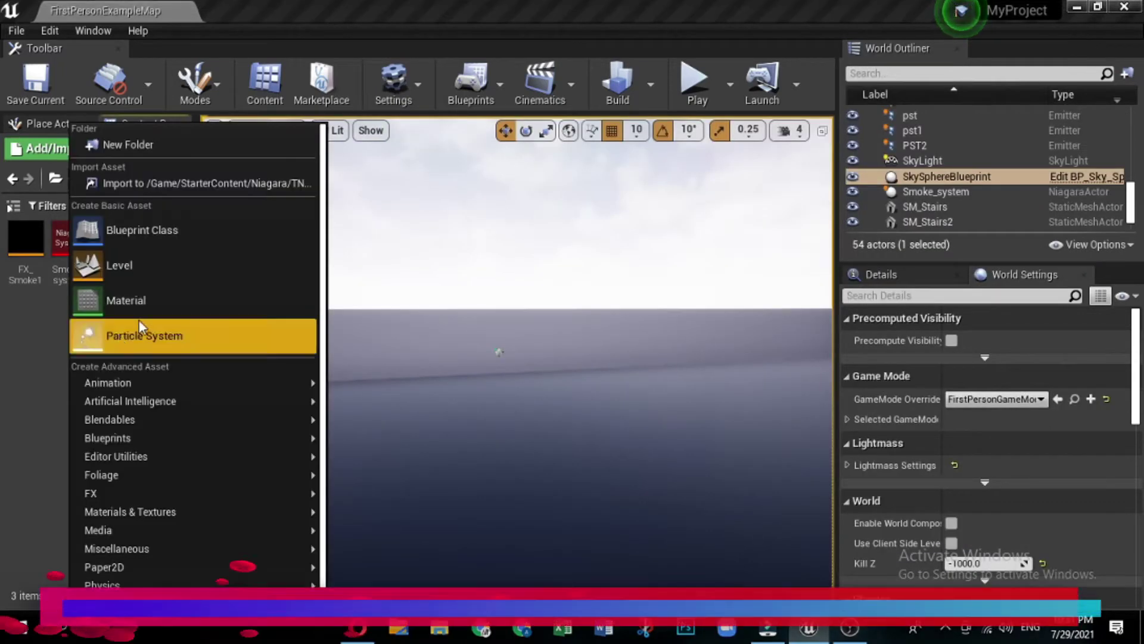
left_click(163, 298)
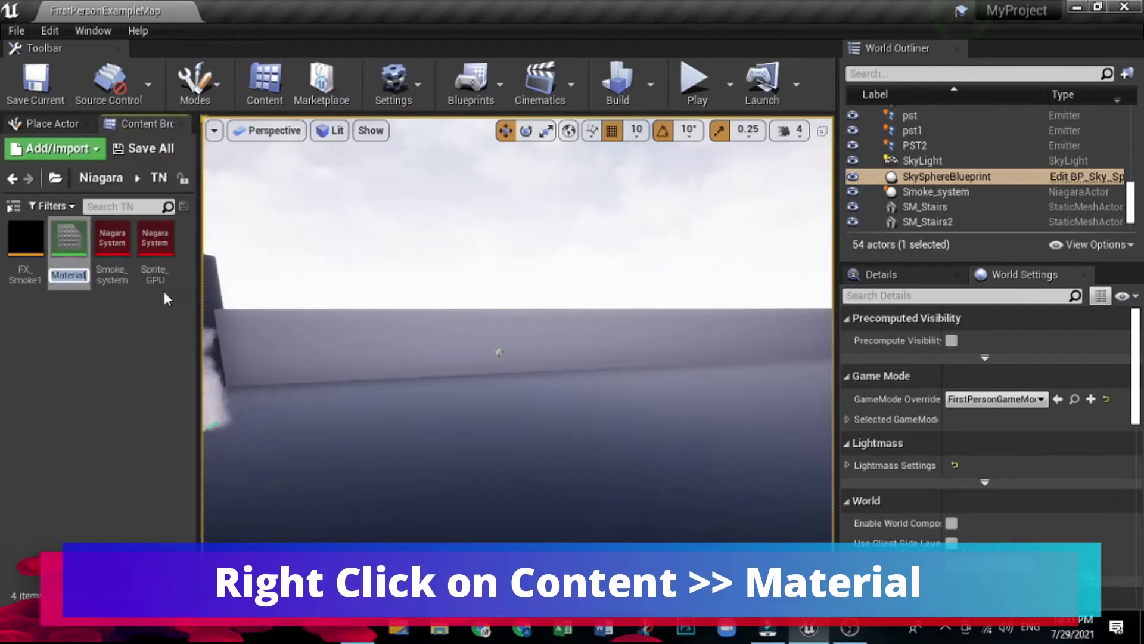
type("M_")
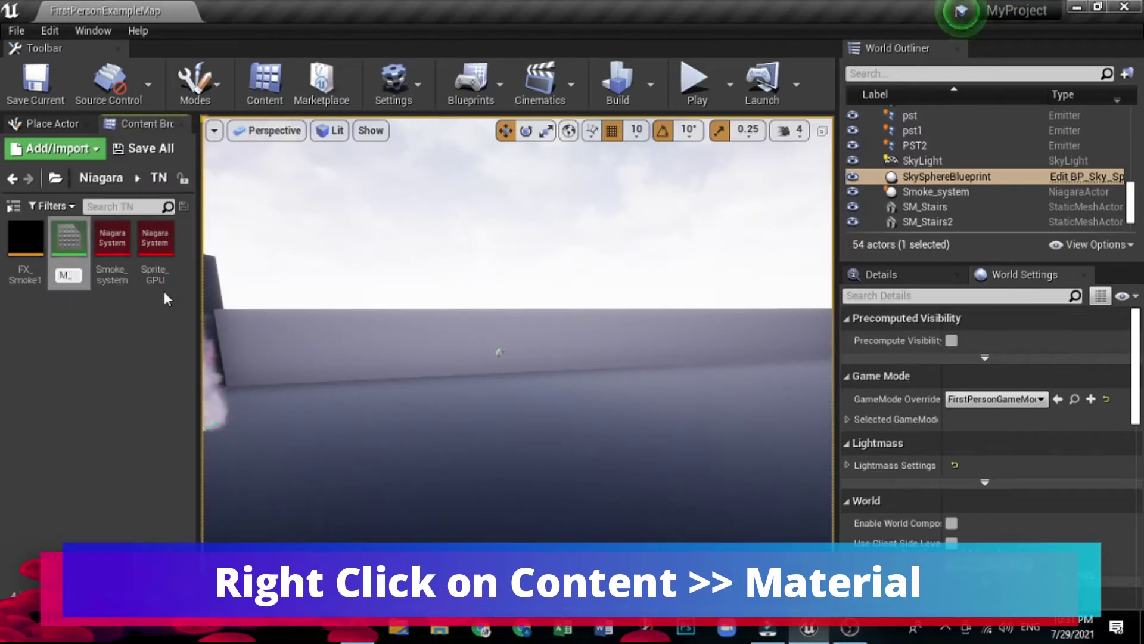
type("Ballon")
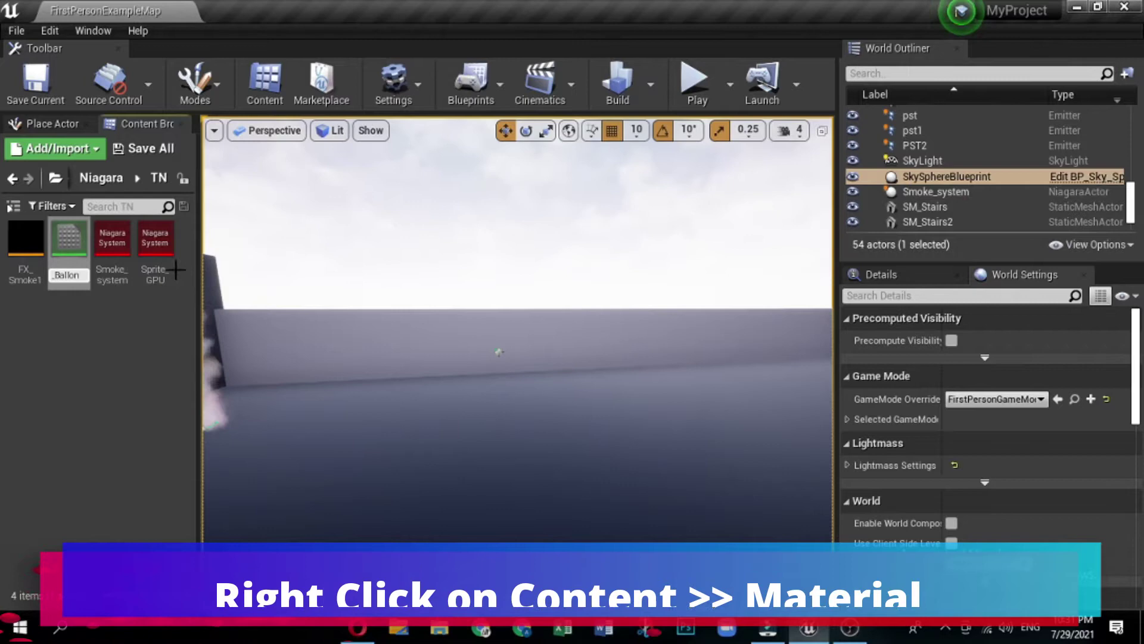
key("Return")
double_click(66, 235)
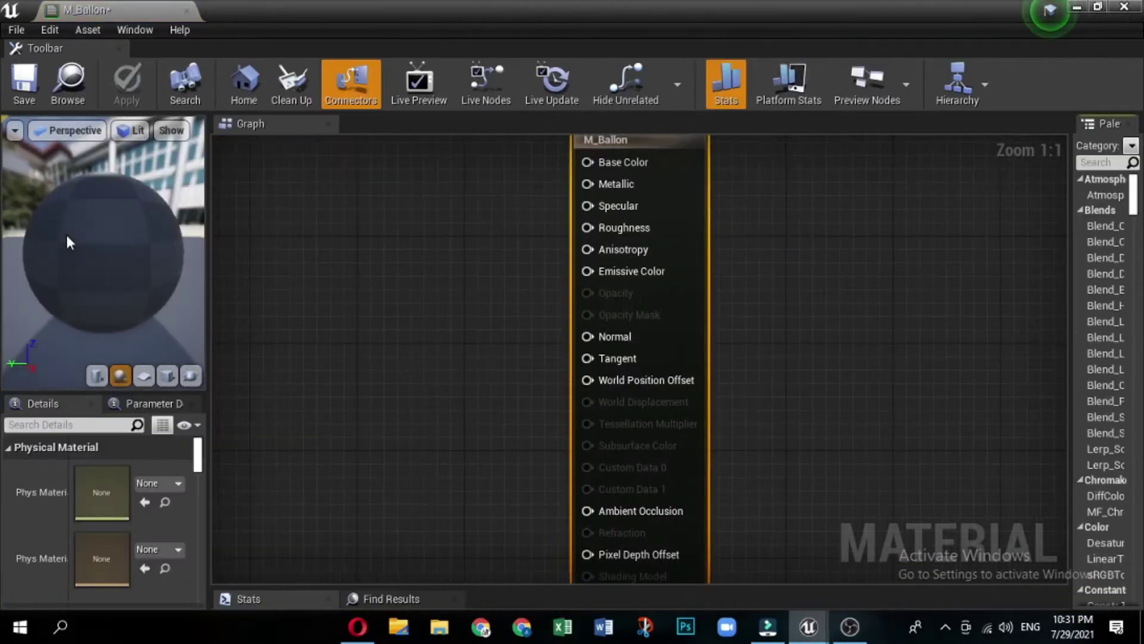
Add a Particle Color node and wire its RGB output into Base Color
scroll(418, 256, "down", 1)
right_click_drag(377, 262, 434, 246)
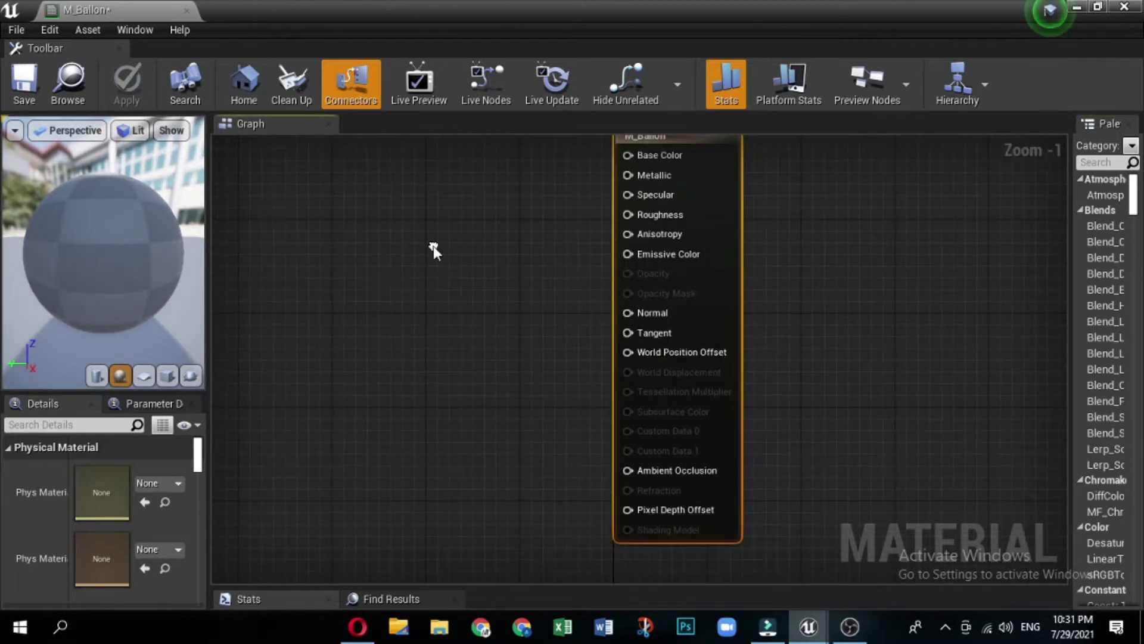
right_click(402, 229)
type("parti")
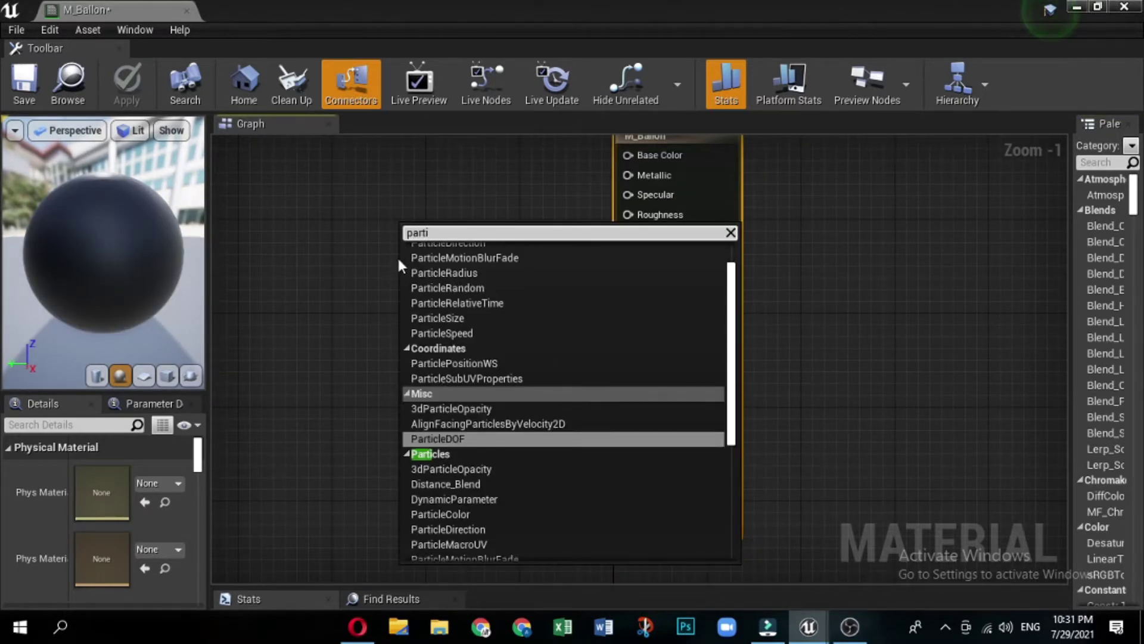
scroll(471, 291, "up", 2)
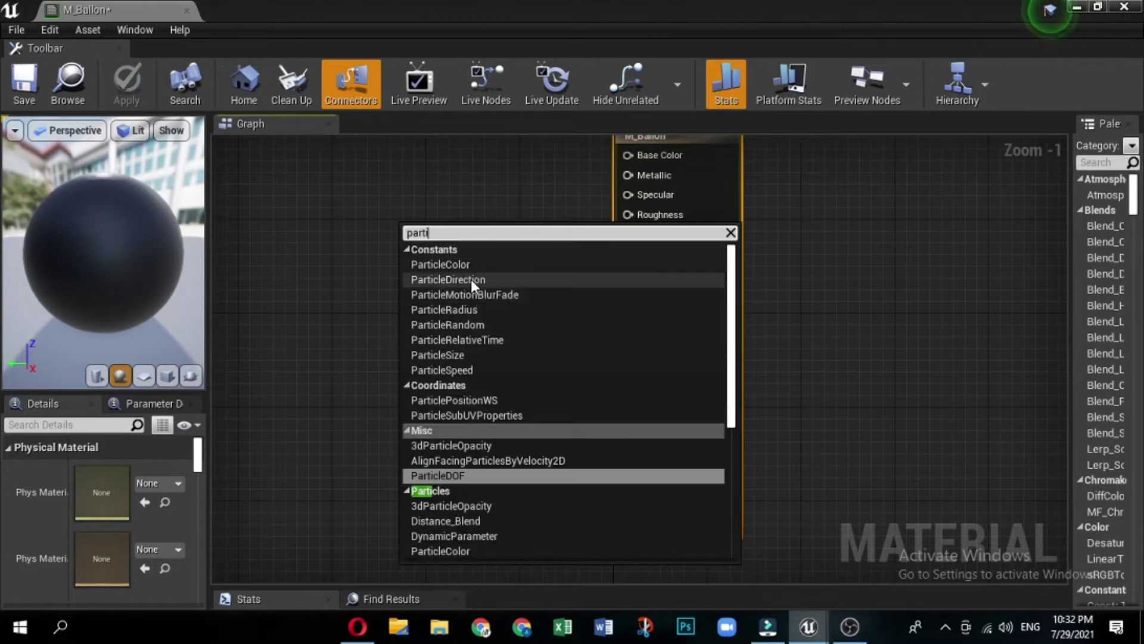
type("i")
left_click(468, 266)
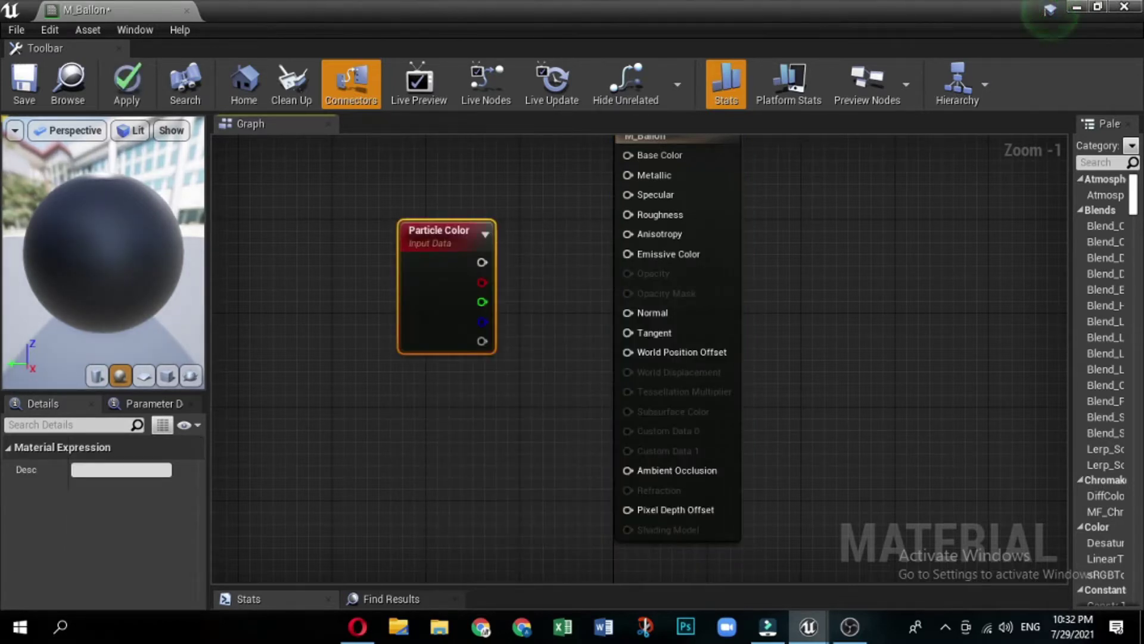
right_click_drag(439, 230, 447, 304)
left_click_drag(447, 304, 404, 197)
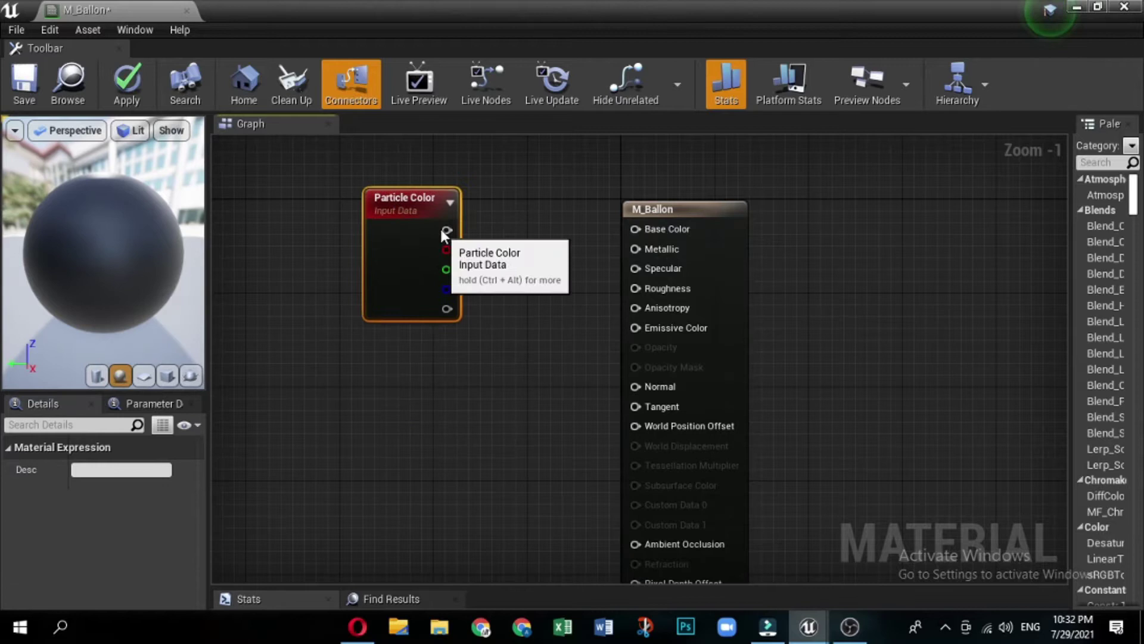
left_click_drag(444, 231, 636, 229)
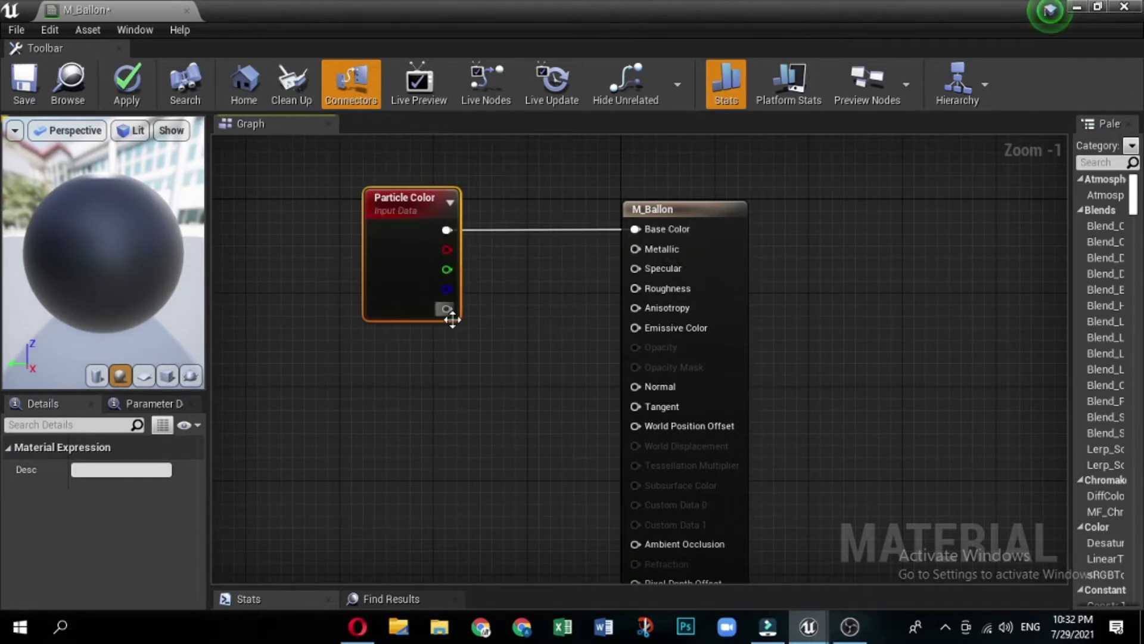
Add three Constant nodes with value 0 to the graph
left_click(478, 284)
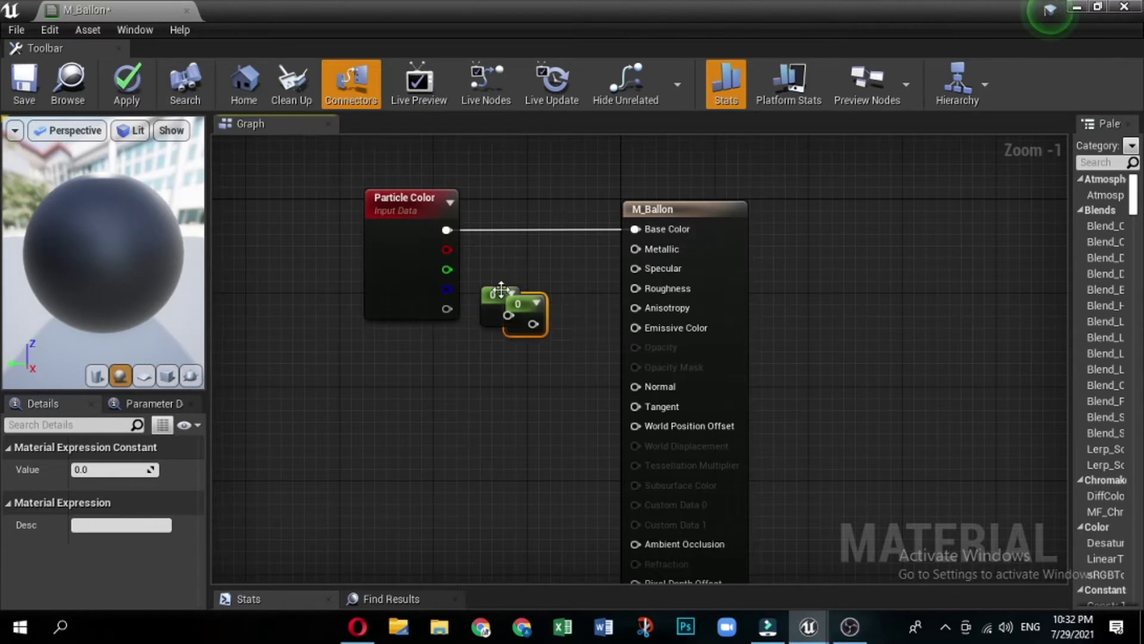
key("ctrl+w")
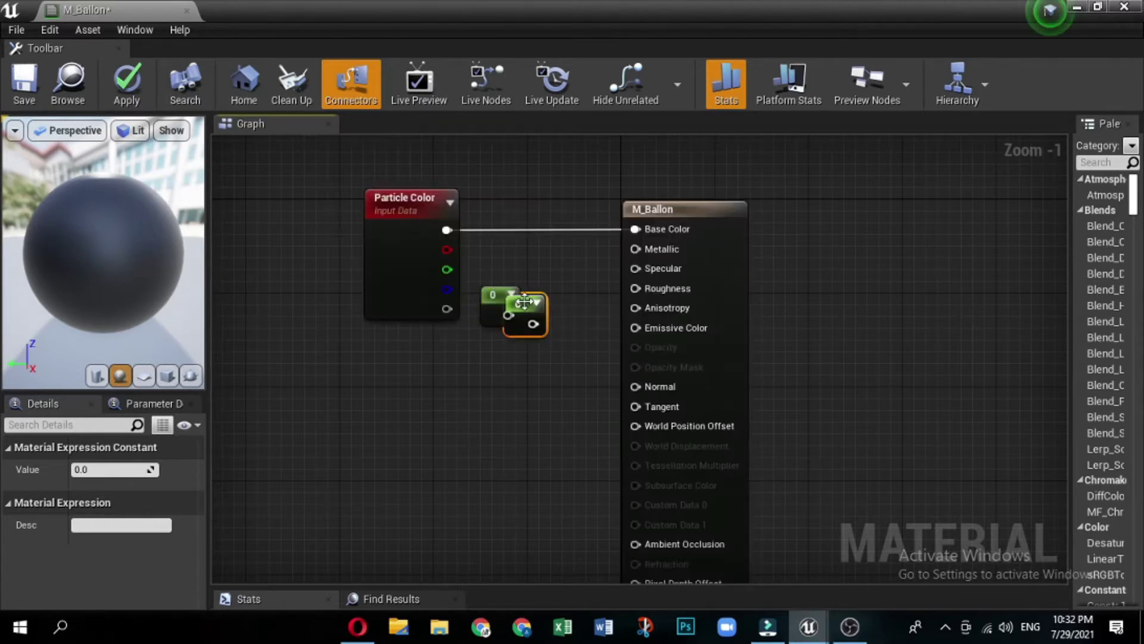
left_click(483, 344)
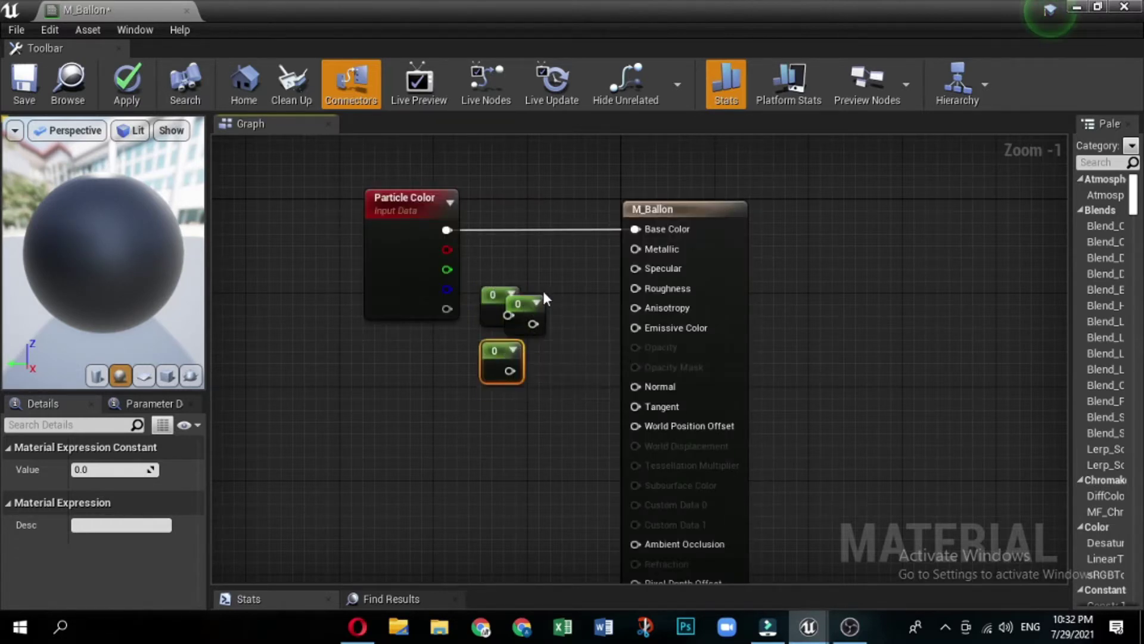
Wire the three Constants into Metallic, Specular and Roughness
left_click_drag(520, 303, 499, 396)
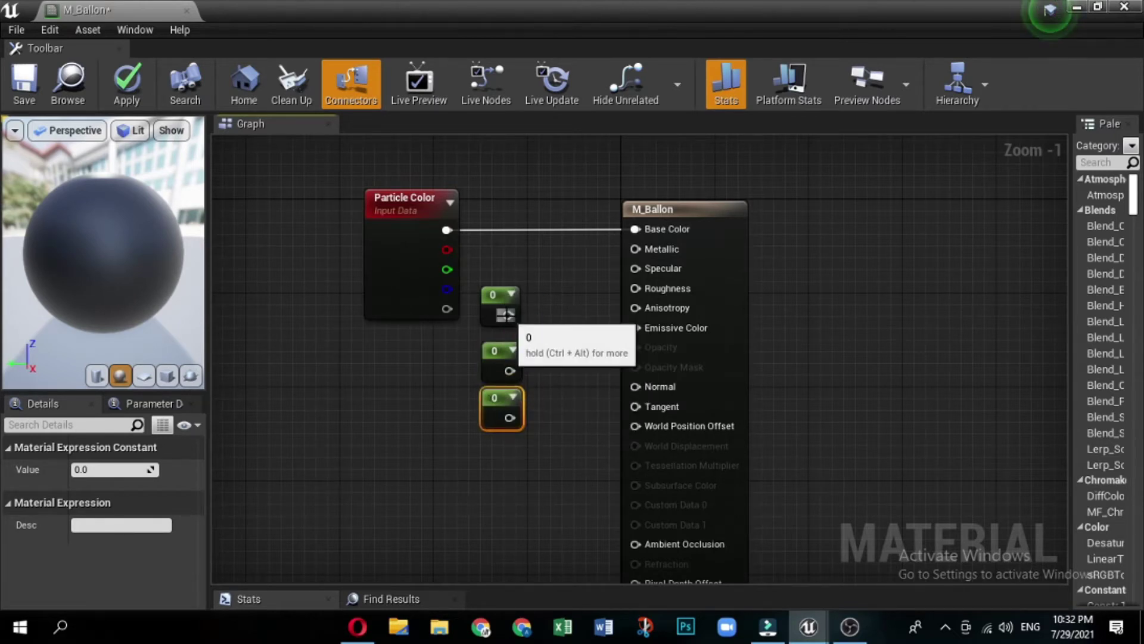
left_click_drag(507, 315, 634, 252)
left_click_drag(507, 370, 635, 268)
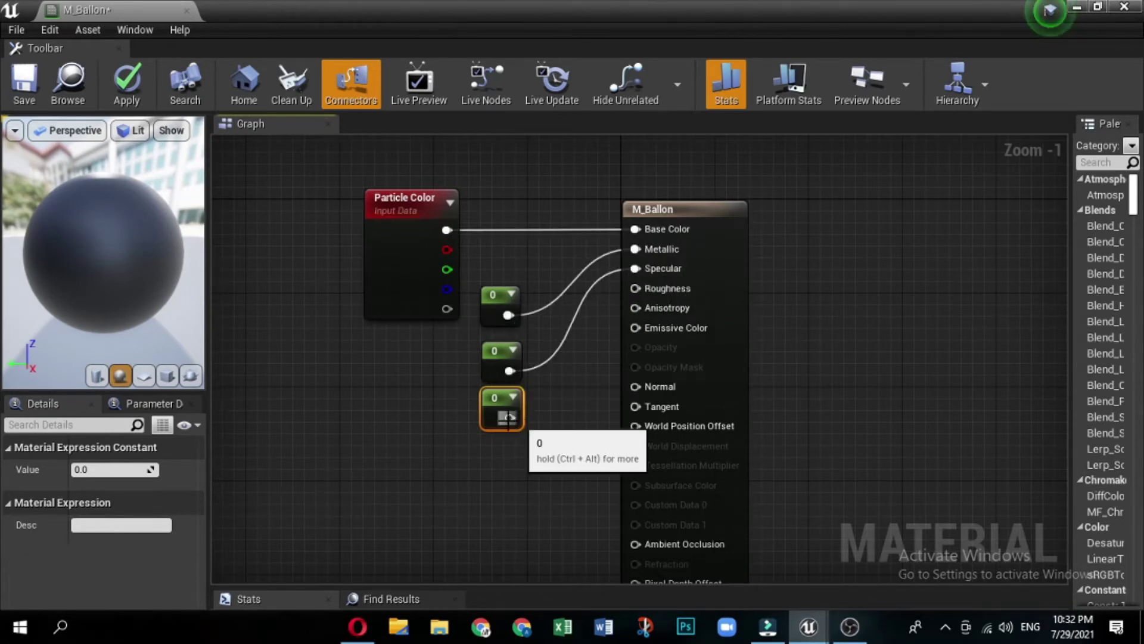
left_click_drag(510, 418, 638, 292)
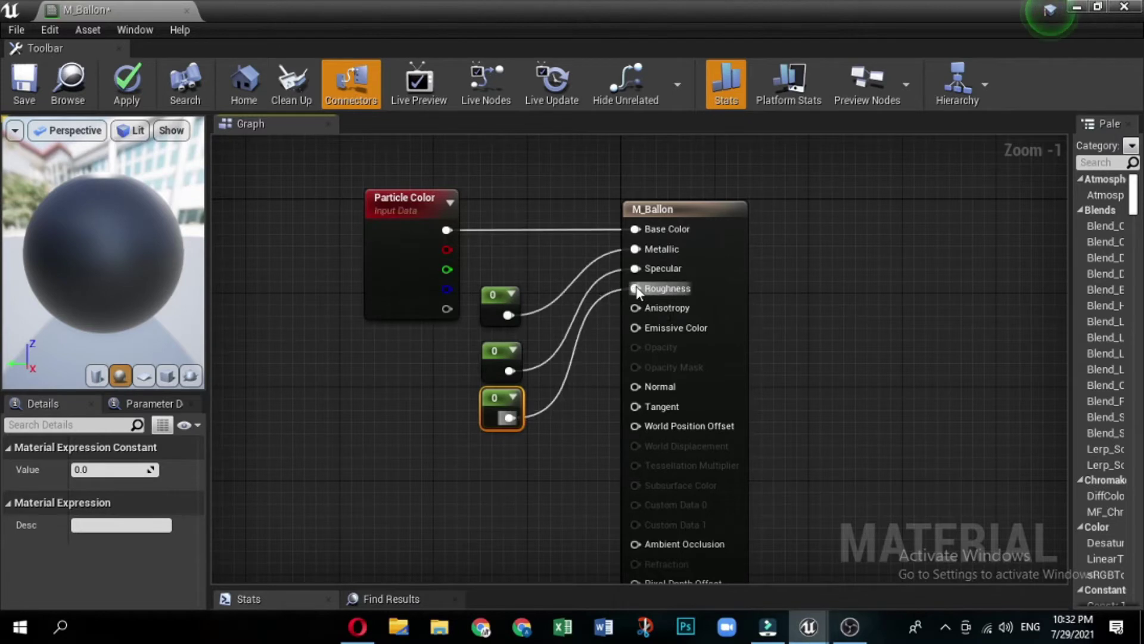
Set the Specular constant to 0.7 and the Roughness constant to 0.2
left_click(499, 301)
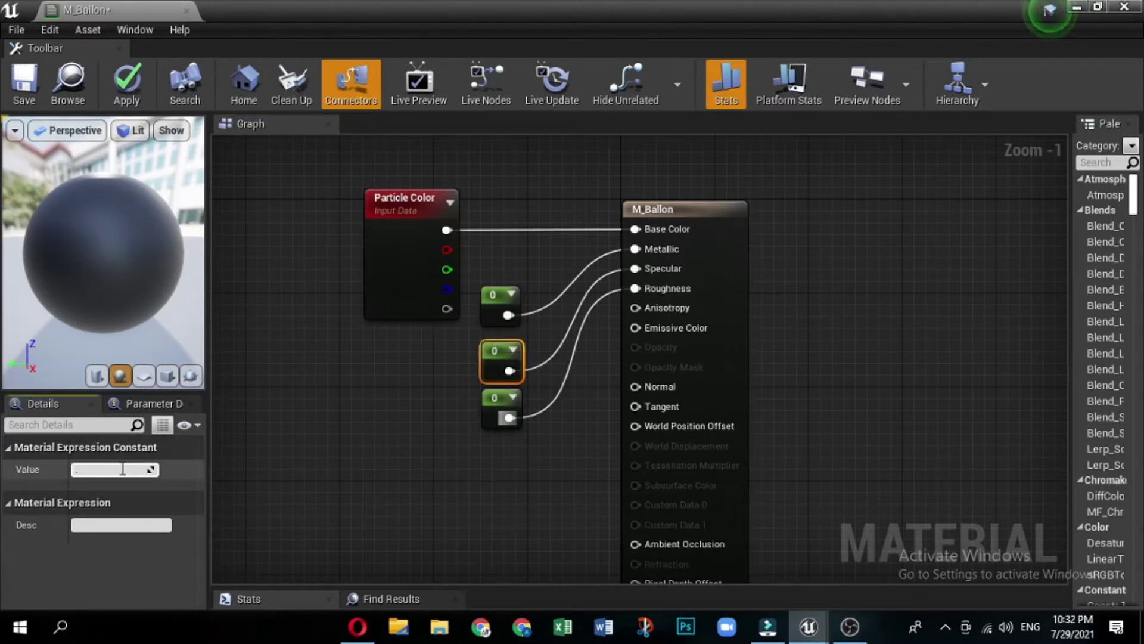
type(".7")
key("Return")
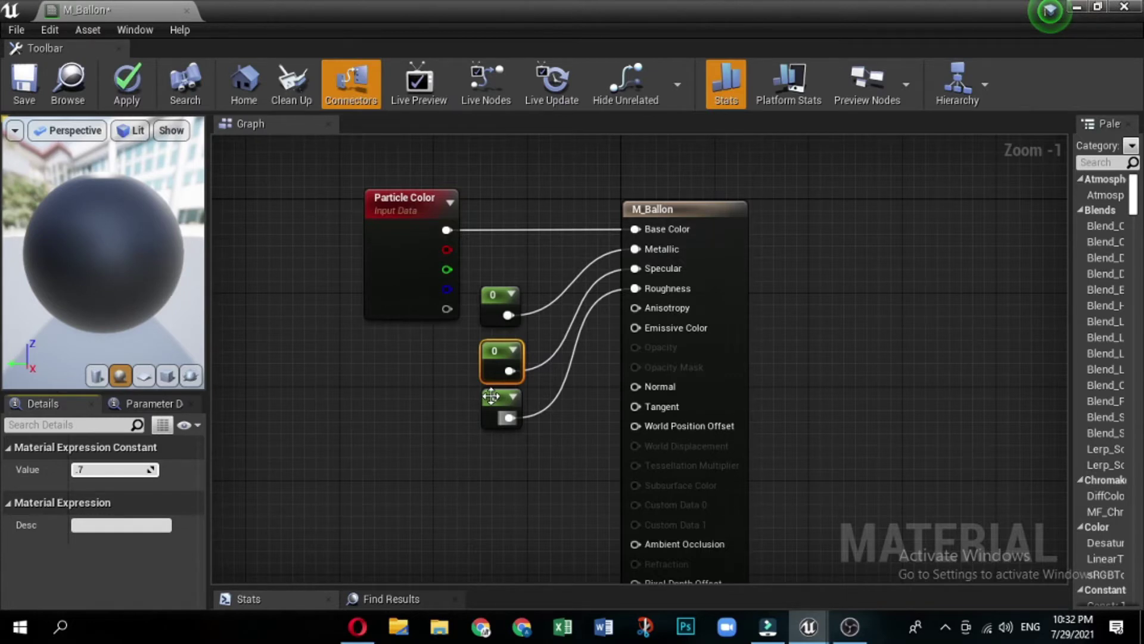
left_click(491, 397)
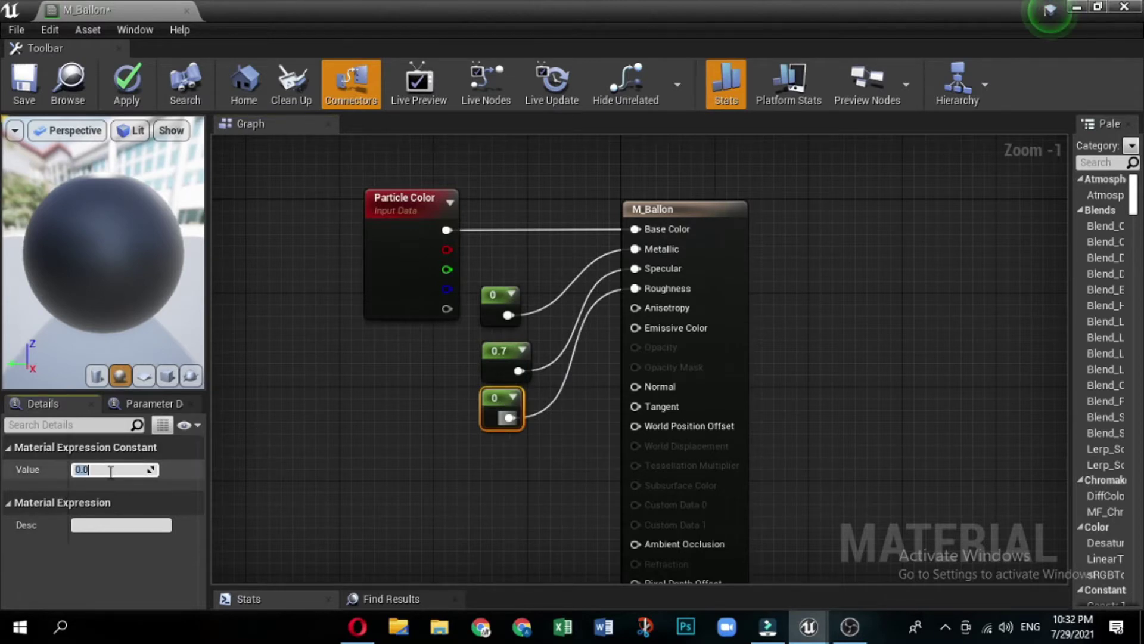
type(".2")
key("Return")
left_click(365, 407)
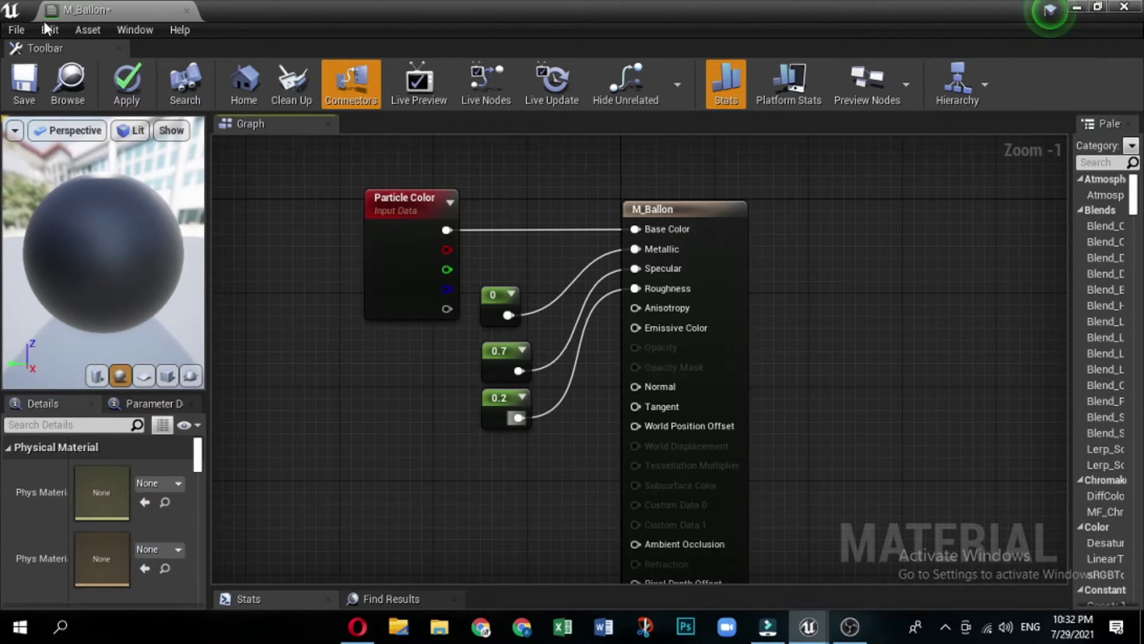
Save M_Ballon, check the glossy preview sphere, and dock the editor beside the level map
left_click(28, 81)
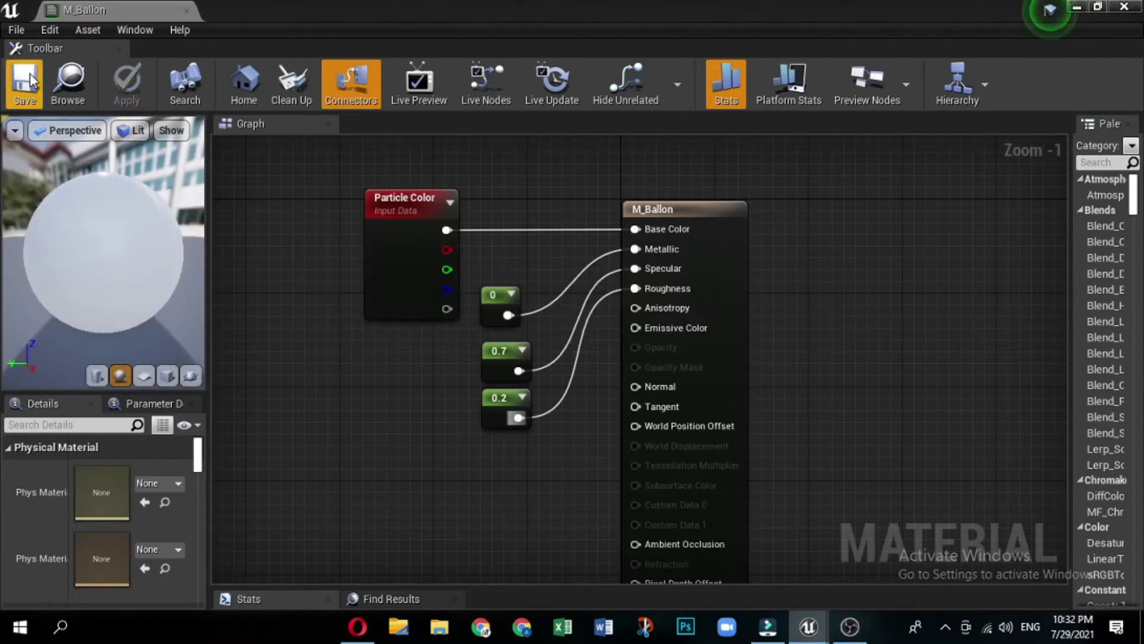
scroll(87, 249, "down", 3)
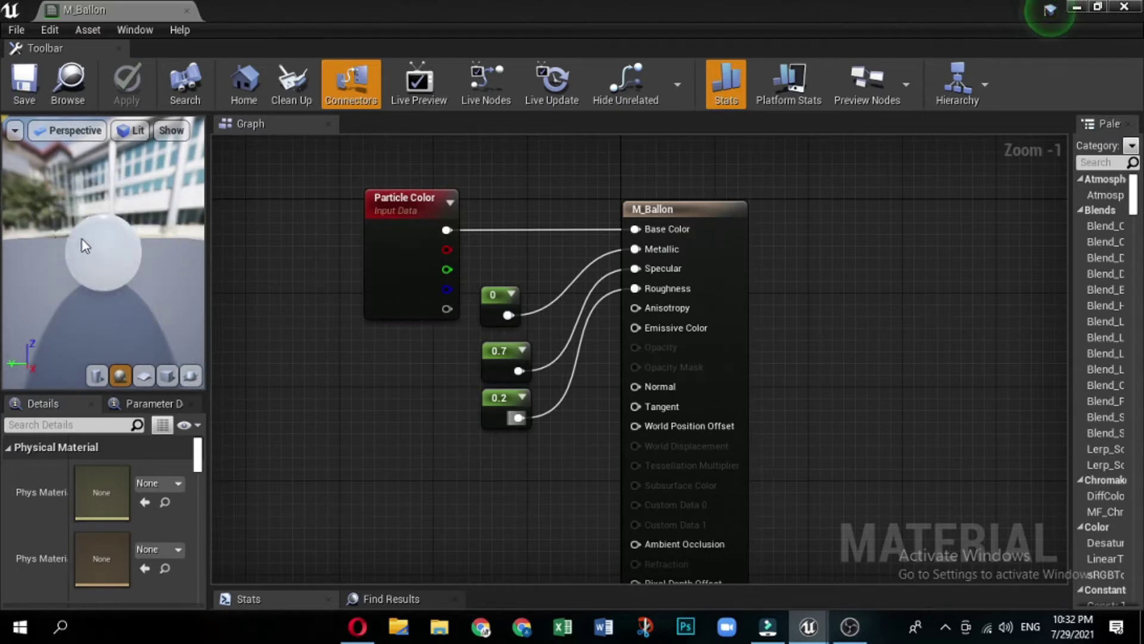
left_click_drag(81, 238, 16, 253)
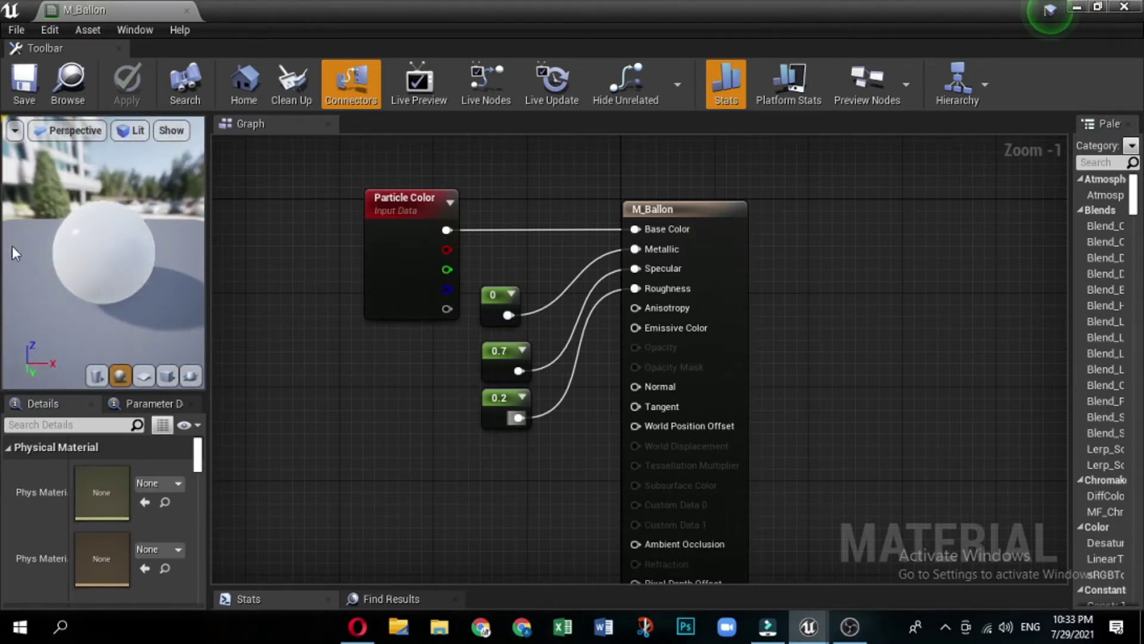
mouse_move(51, 190)
left_mouse_down()
mouse_move(77, 194)
mouse_move(51, 190)
left_mouse_up()
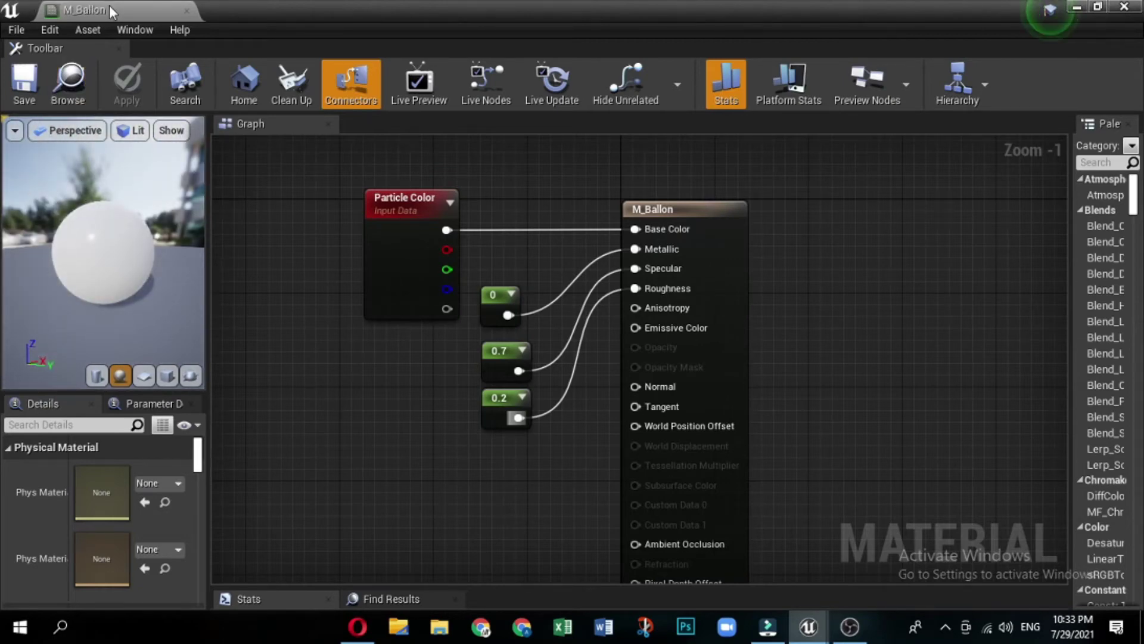
left_click_drag(110, 12, 281, 11)
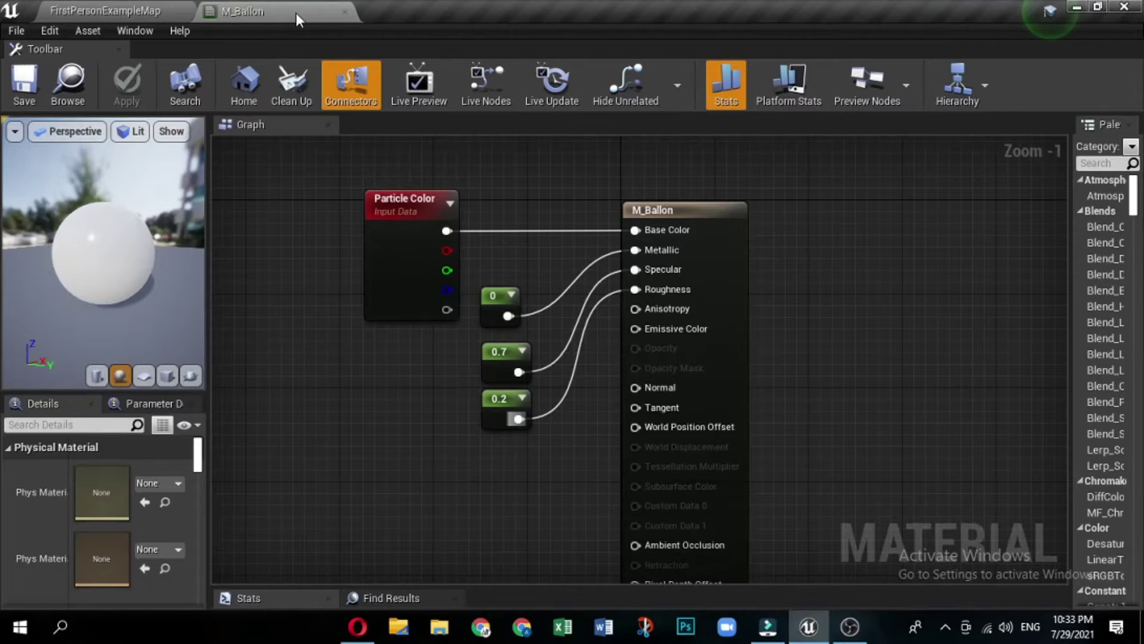
Close the M_Ballon editor and start a new Niagara System in the Niagara folder
left_click(344, 13)
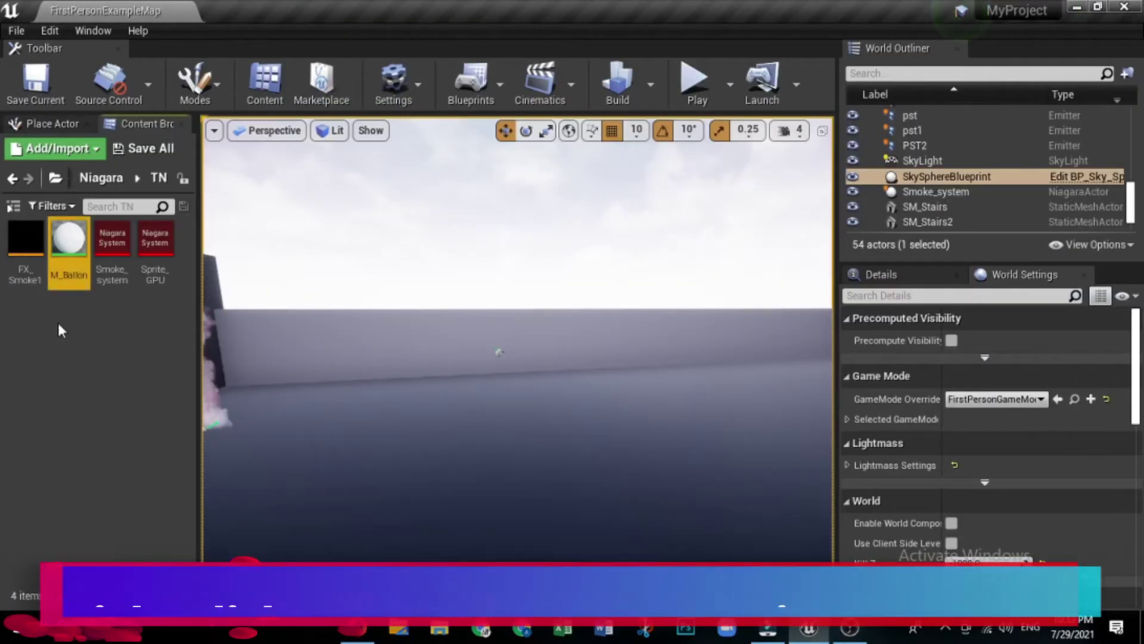
right_click(59, 323)
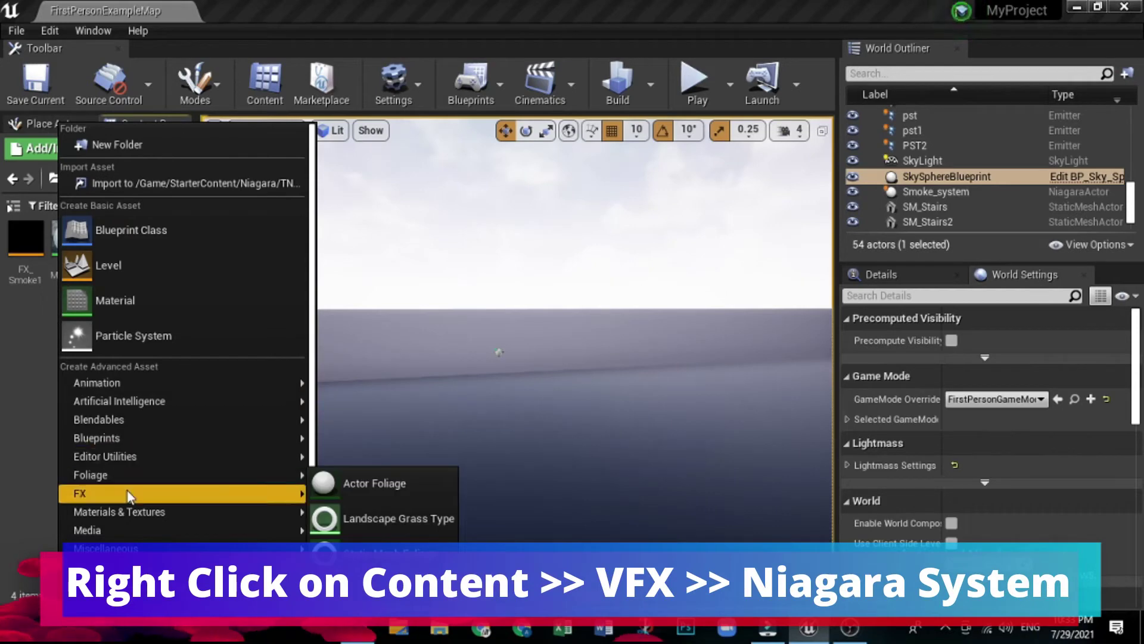
mouse_move(128, 494)
left_click(387, 591)
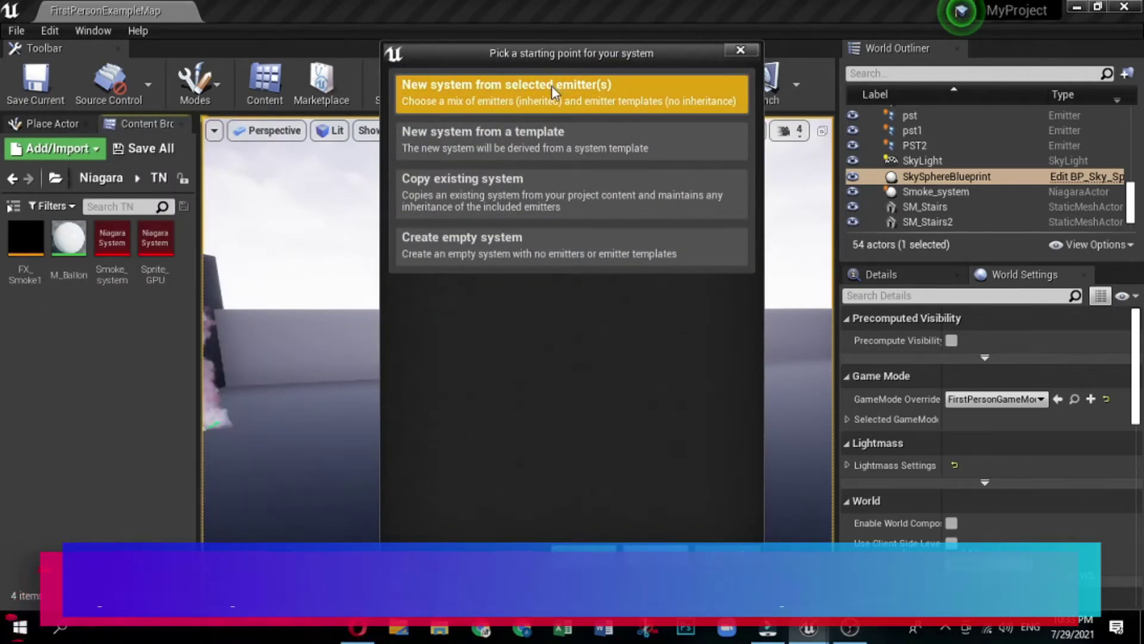
Build the system from the Fountain emitter template and name it FX_Mesh
left_click(583, 556)
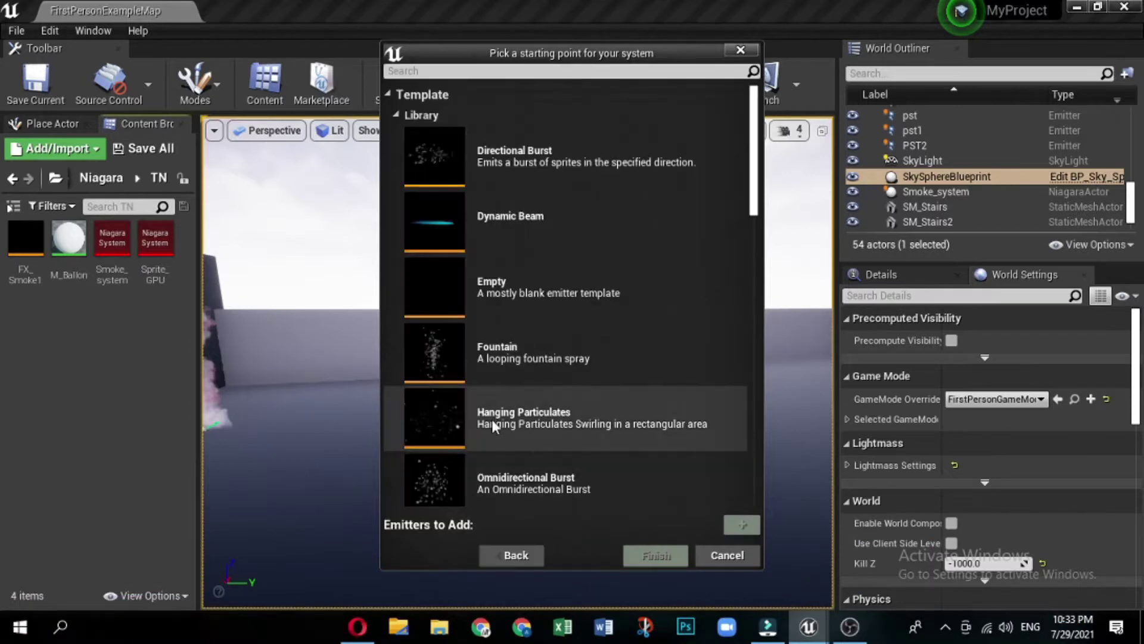
left_click(522, 348)
double_click(522, 348)
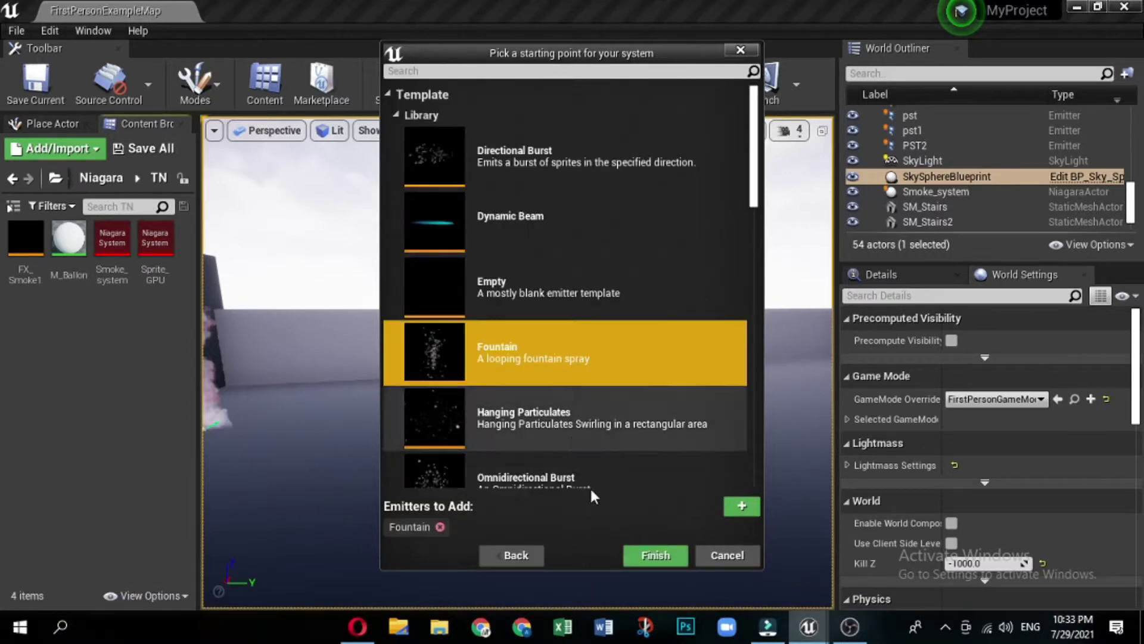
left_click(656, 555)
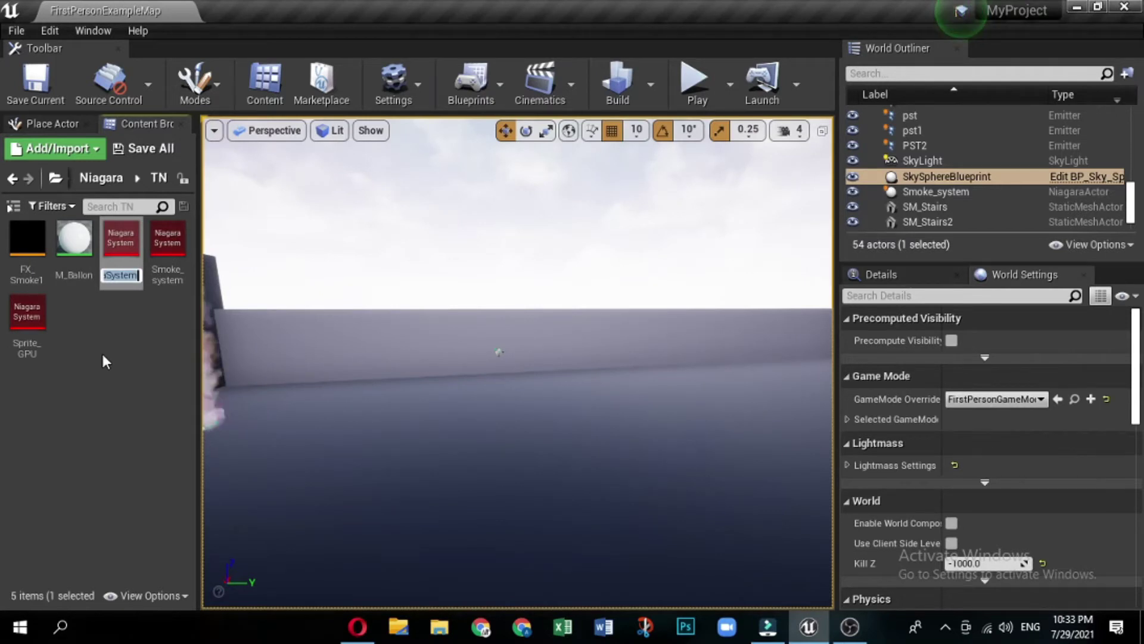
type("FX_")
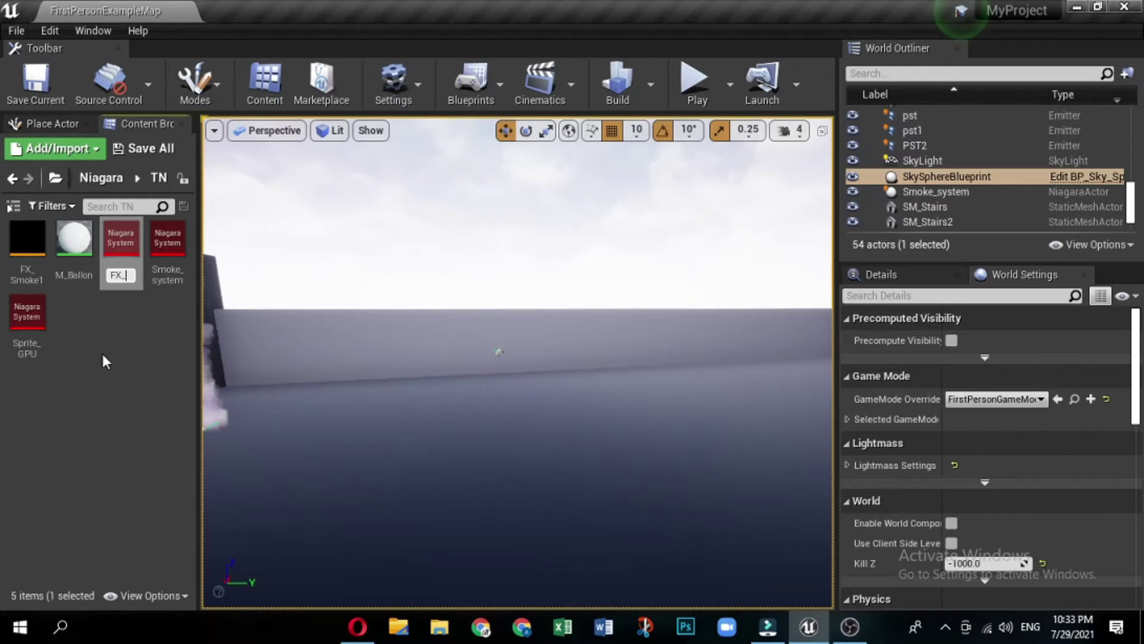
type("Mesh")
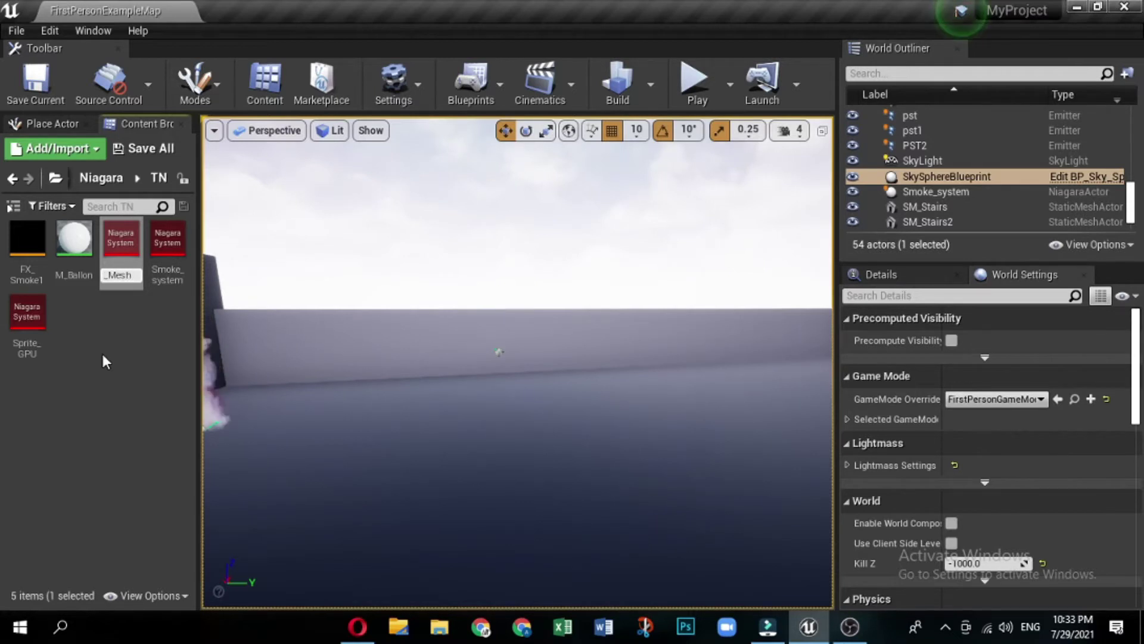
key("Return")
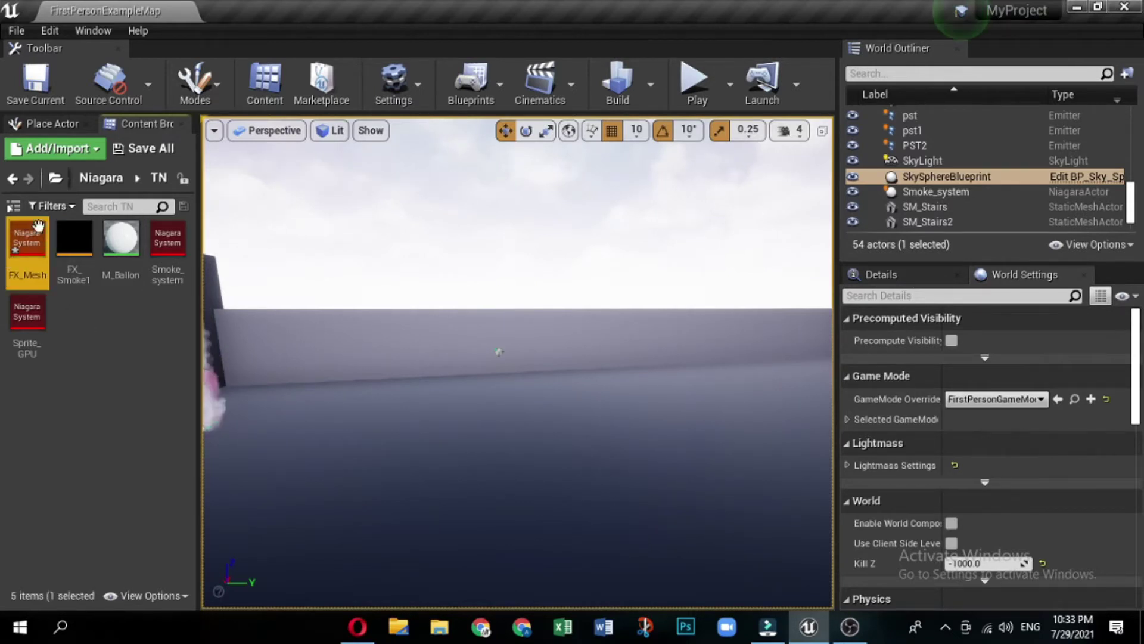
Open FX_Mesh, dock its editor beside the level map, and frame the System Overview nodes
double_click(25, 246)
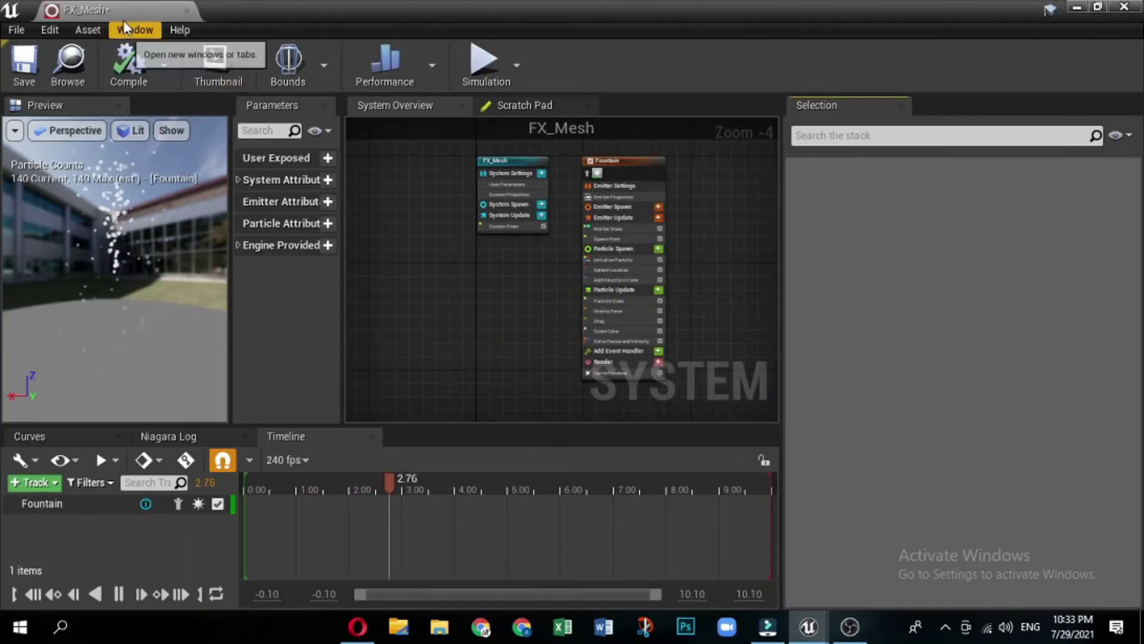
left_click_drag(142, 20, 298, 3)
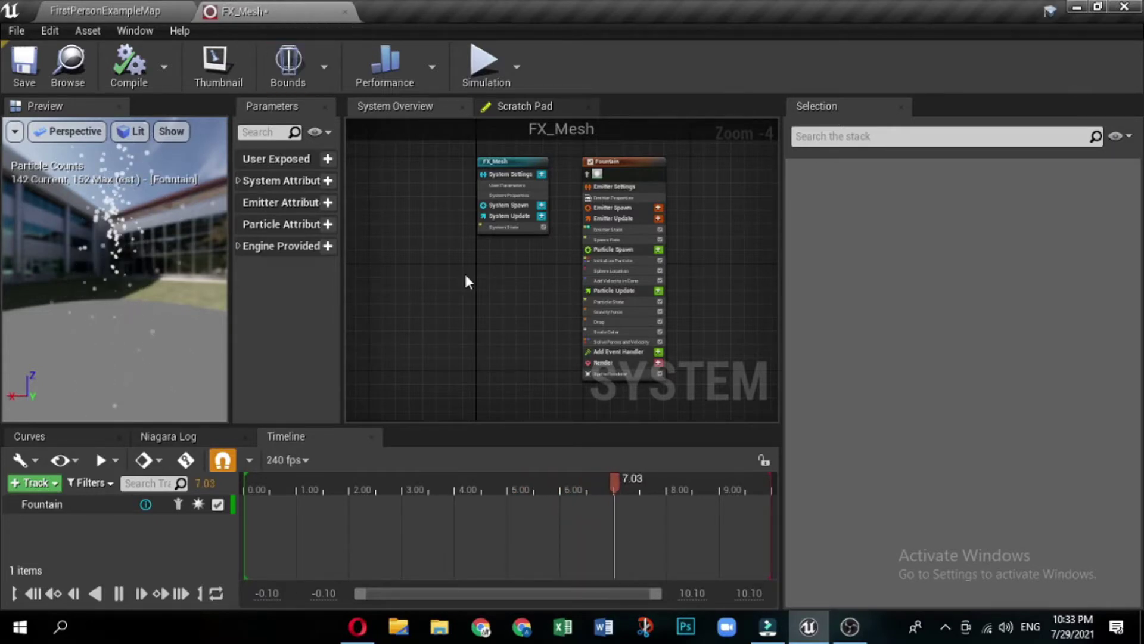
scroll(665, 233, "up", 3)
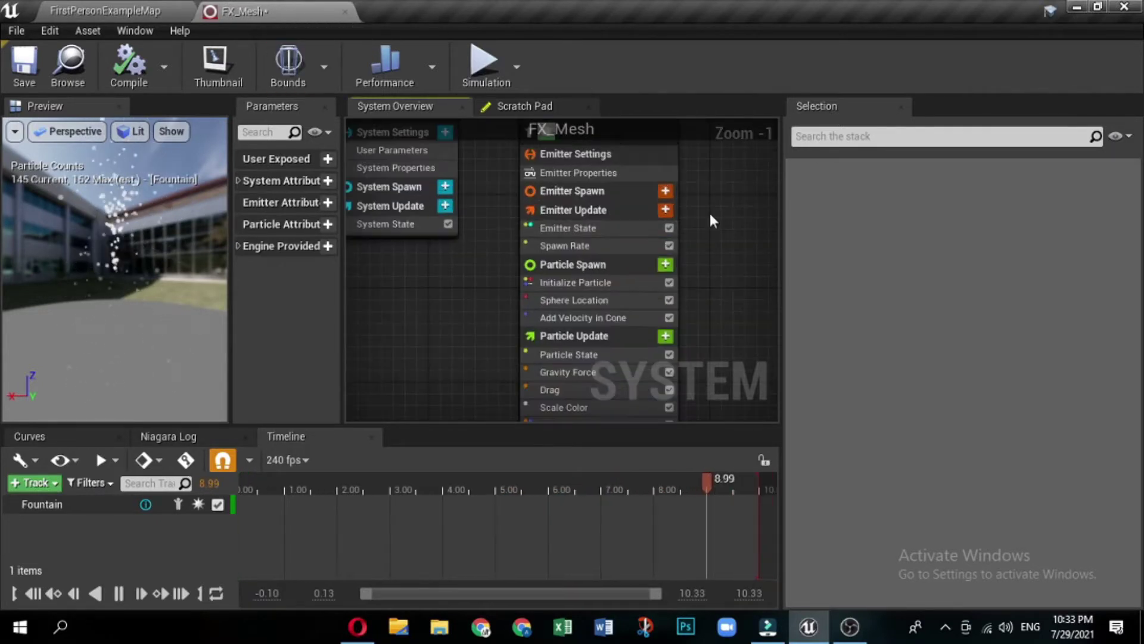
right_click_drag(710, 213, 750, 297)
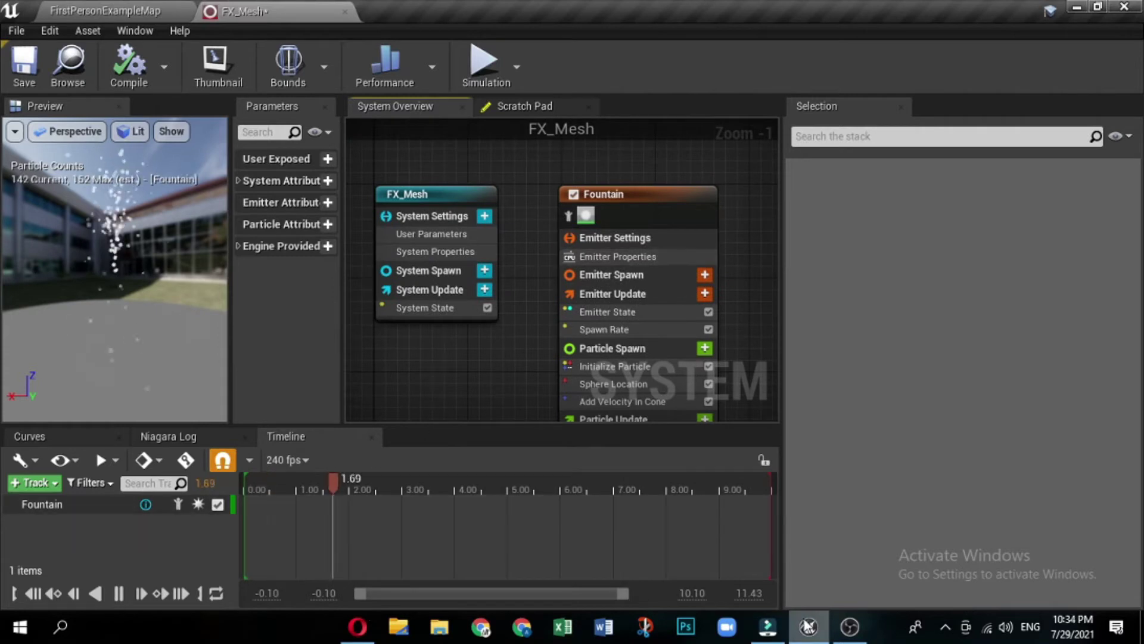
Rename the Fountain emitter to FX_Mesh
right_click(508, 352)
left_click(603, 196)
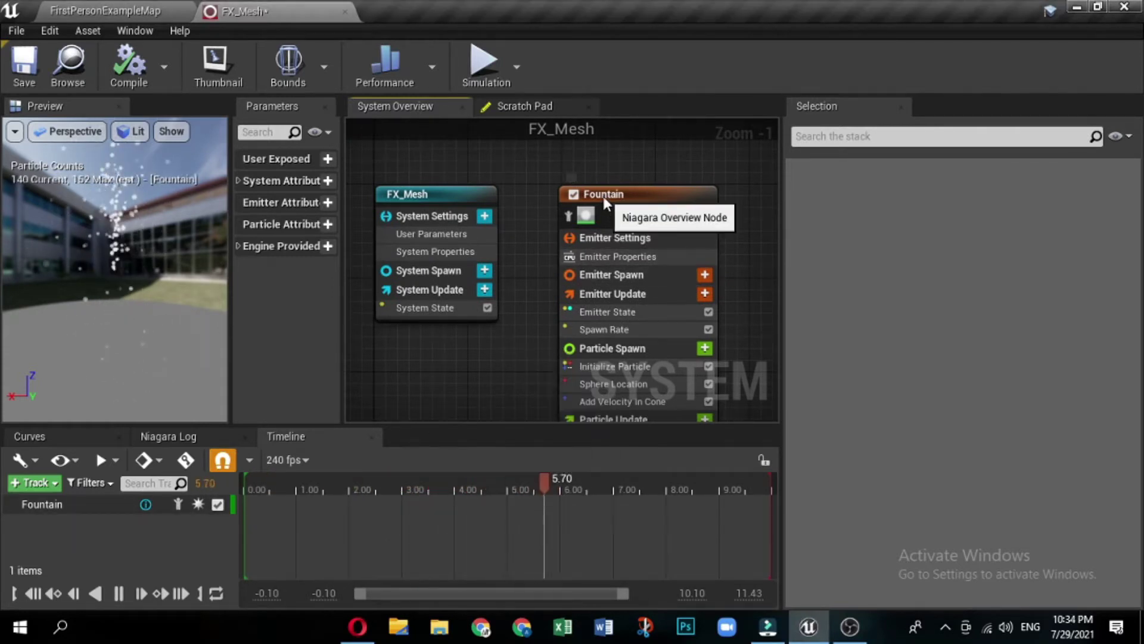
left_click(604, 195)
left_click(603, 195)
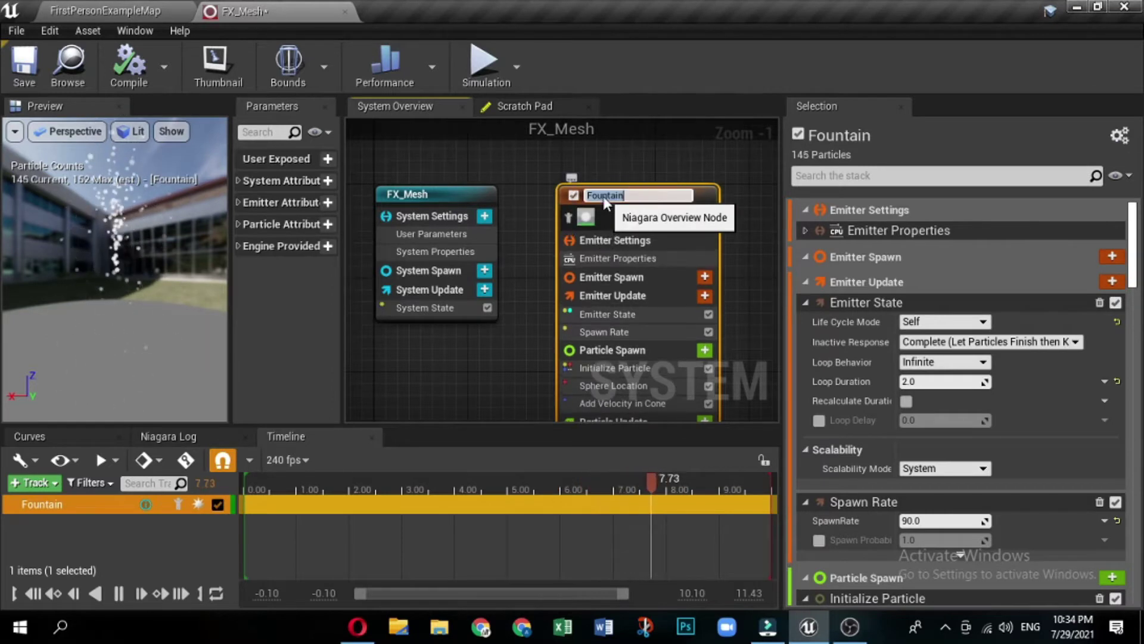
type("FX_Mesh")
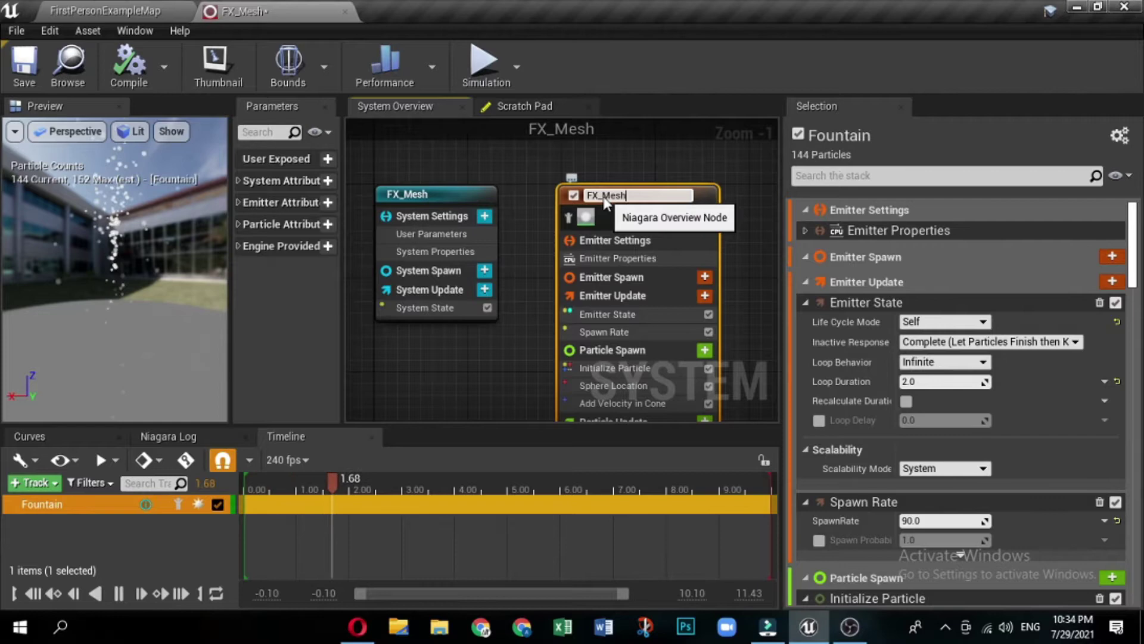
Commit the emitter name and show the emitter's Render settings
left_click(745, 310)
right_click_drag(745, 310, 746, 201)
right_click_drag(744, 253, 734, 166)
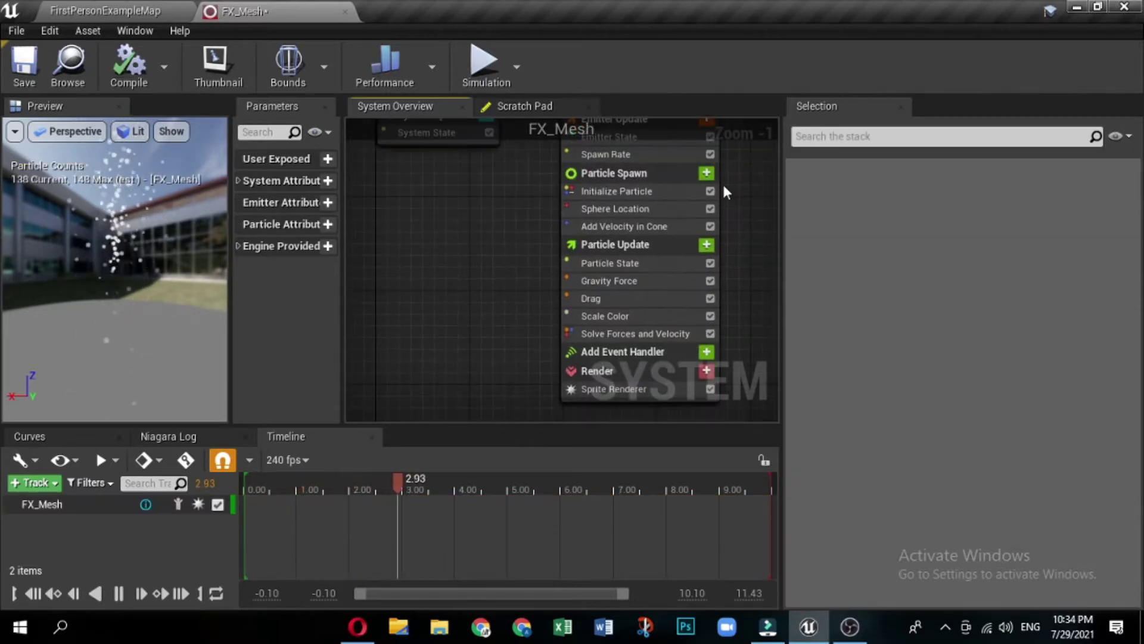
left_click(594, 372)
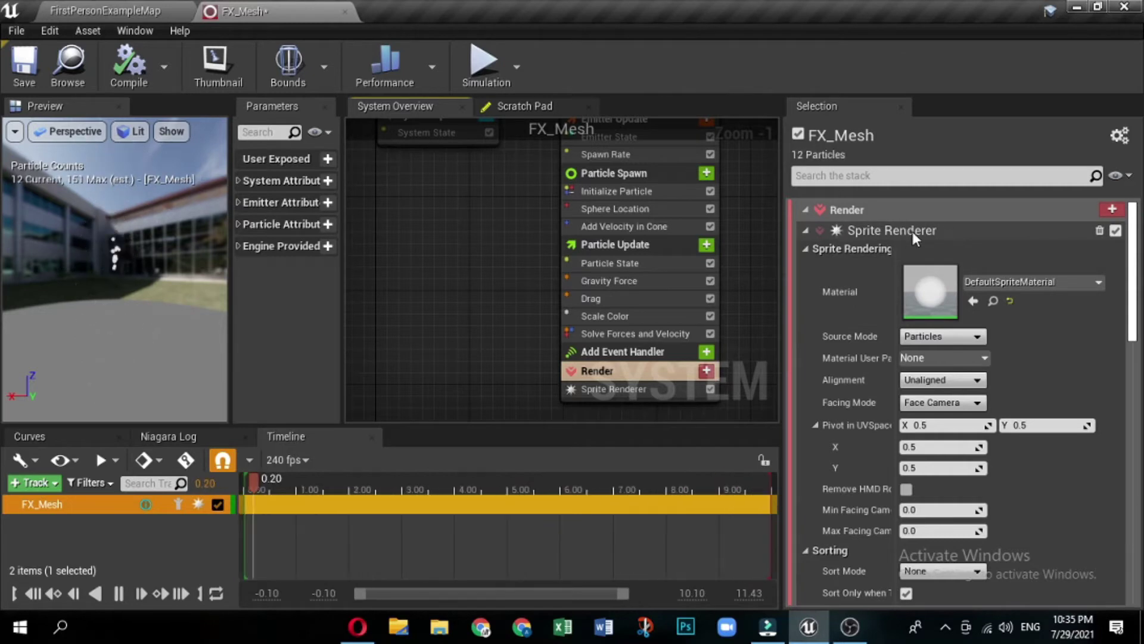
Replace the Sprite Renderer with a Mesh Renderer and search particle meshes for 'sph'
left_click(1100, 231)
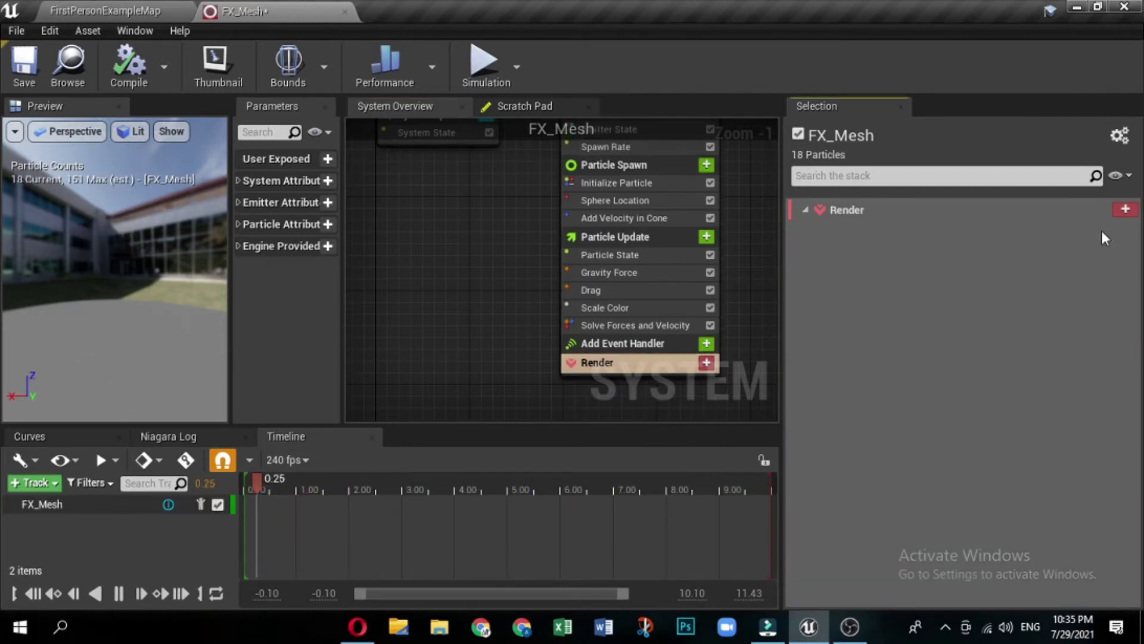
left_click(1125, 209)
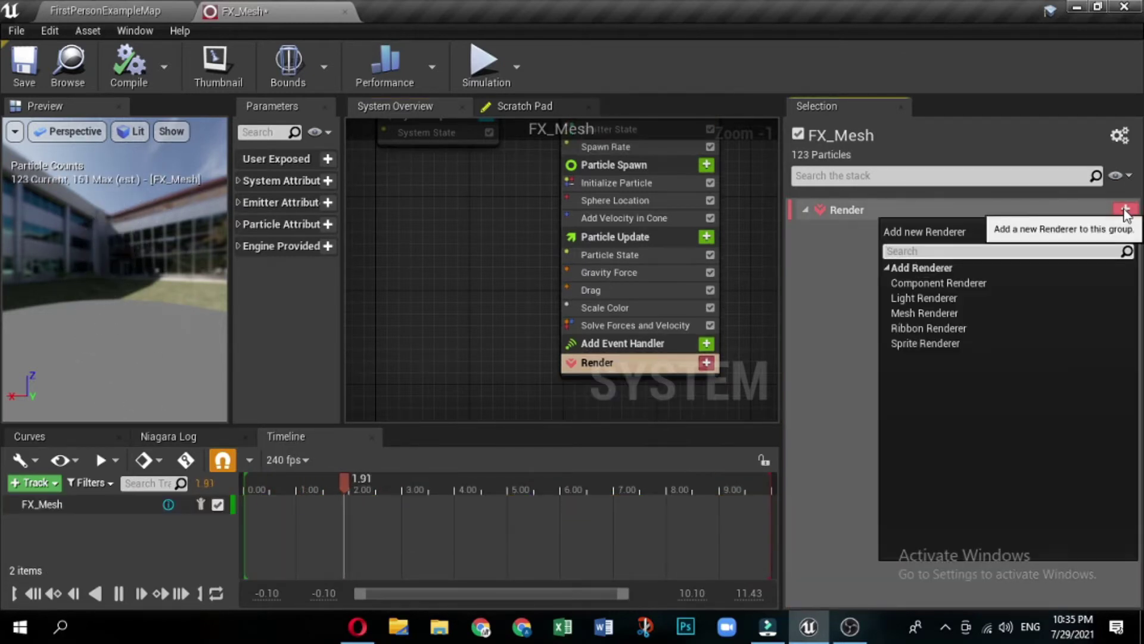
left_click(933, 313)
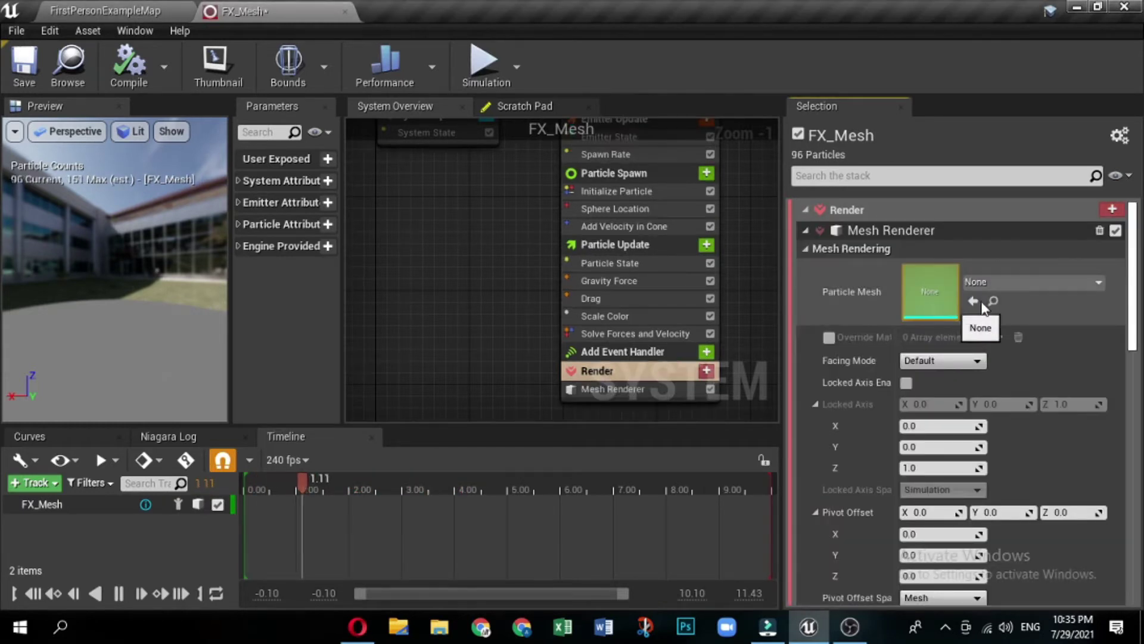
left_click(1050, 281)
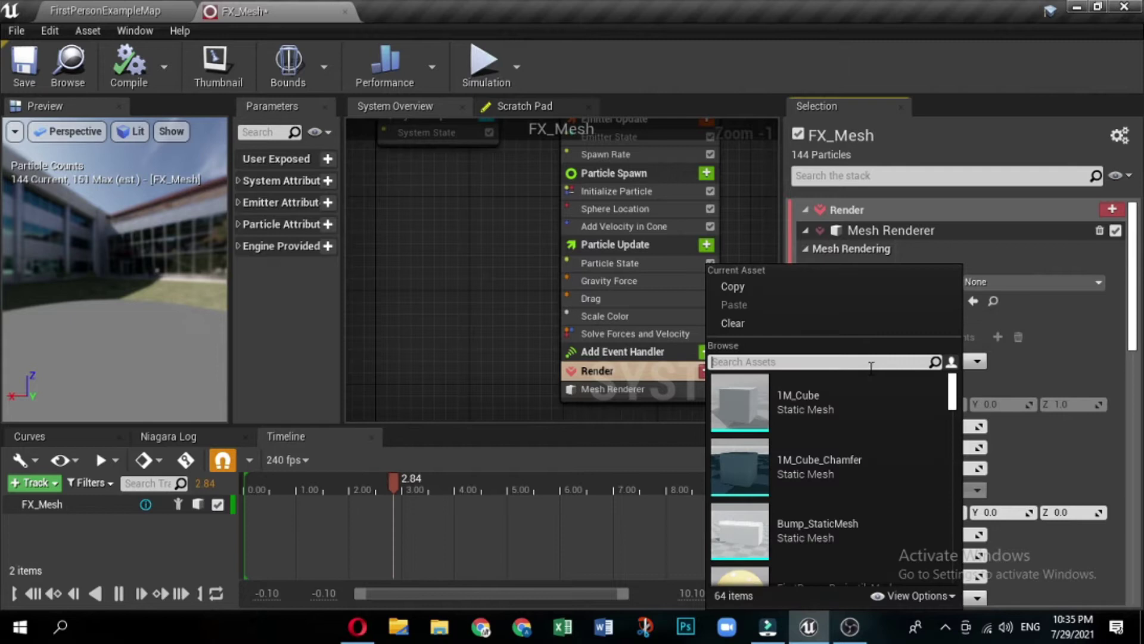
type("sphere")
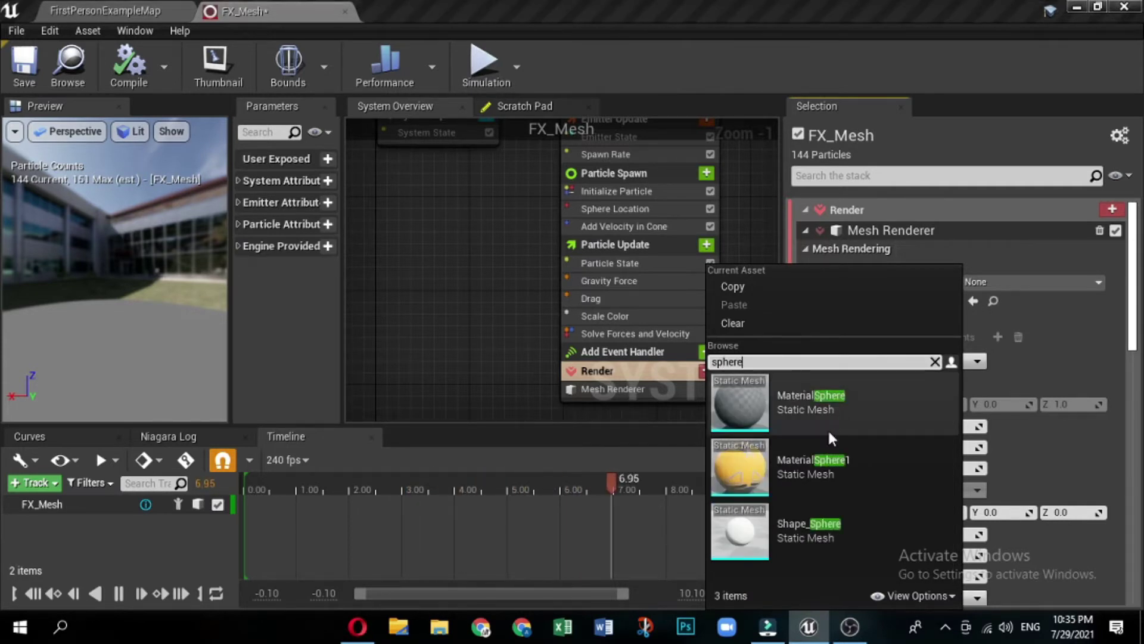
Use Shape_Sphere as the particle mesh and override its material with M_Ballon
left_click(819, 527)
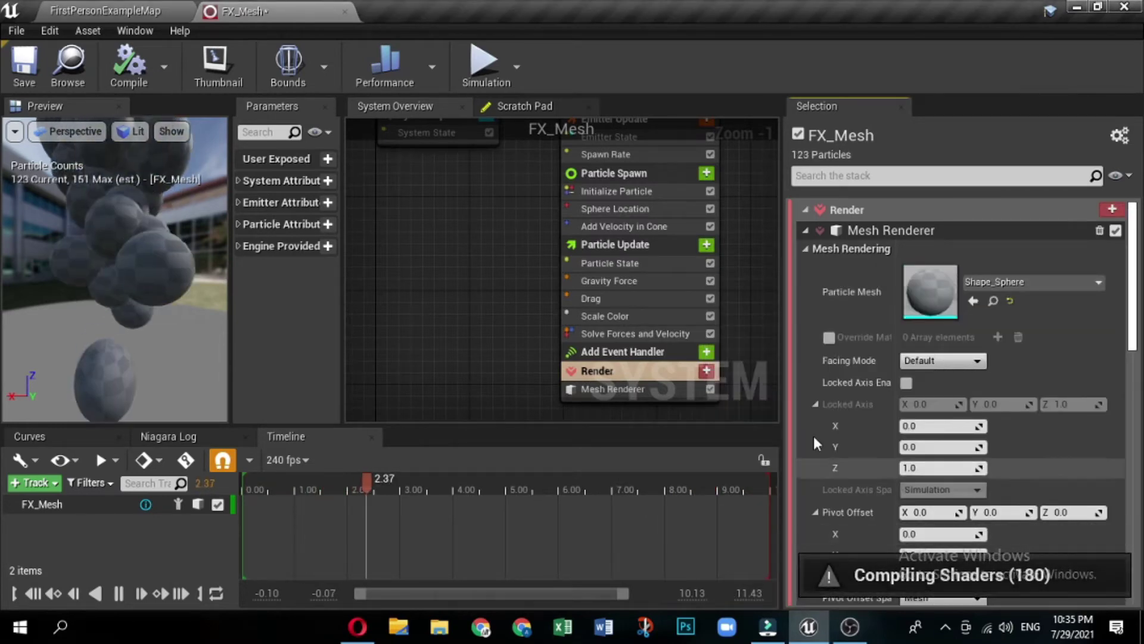
left_click(827, 338)
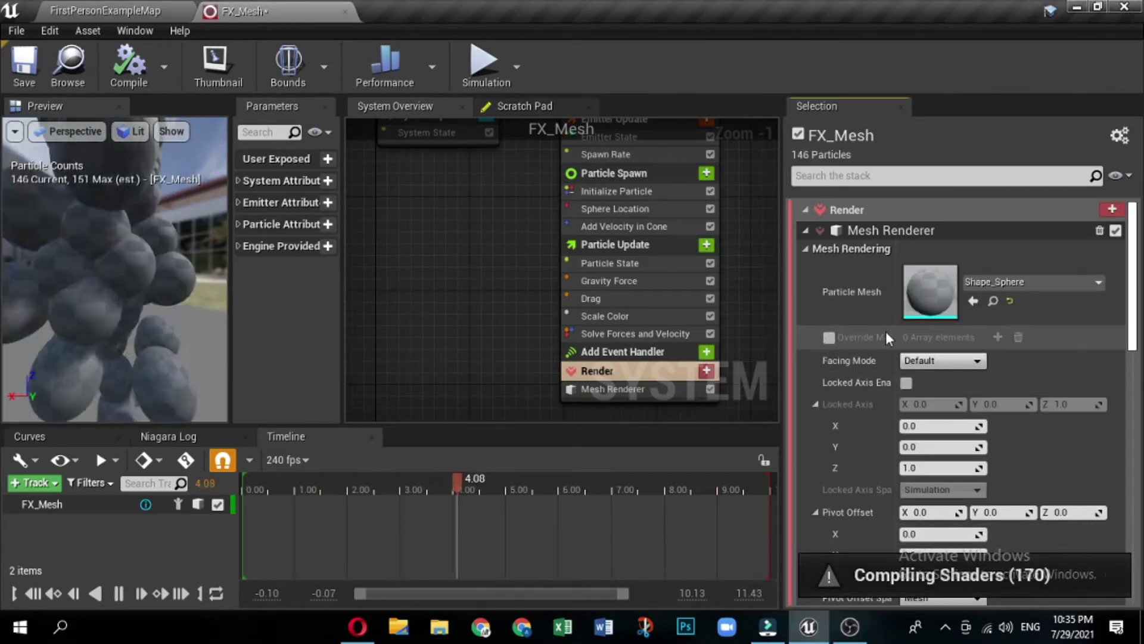
left_click_drag(893, 318, 942, 319)
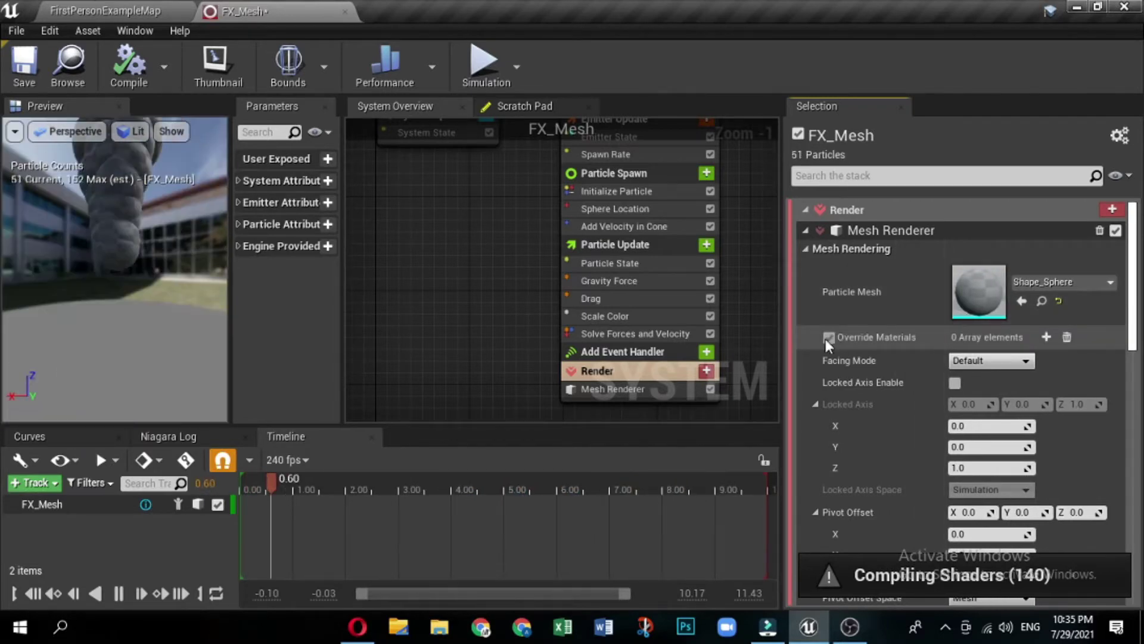
left_click(1046, 337)
left_click(1067, 394)
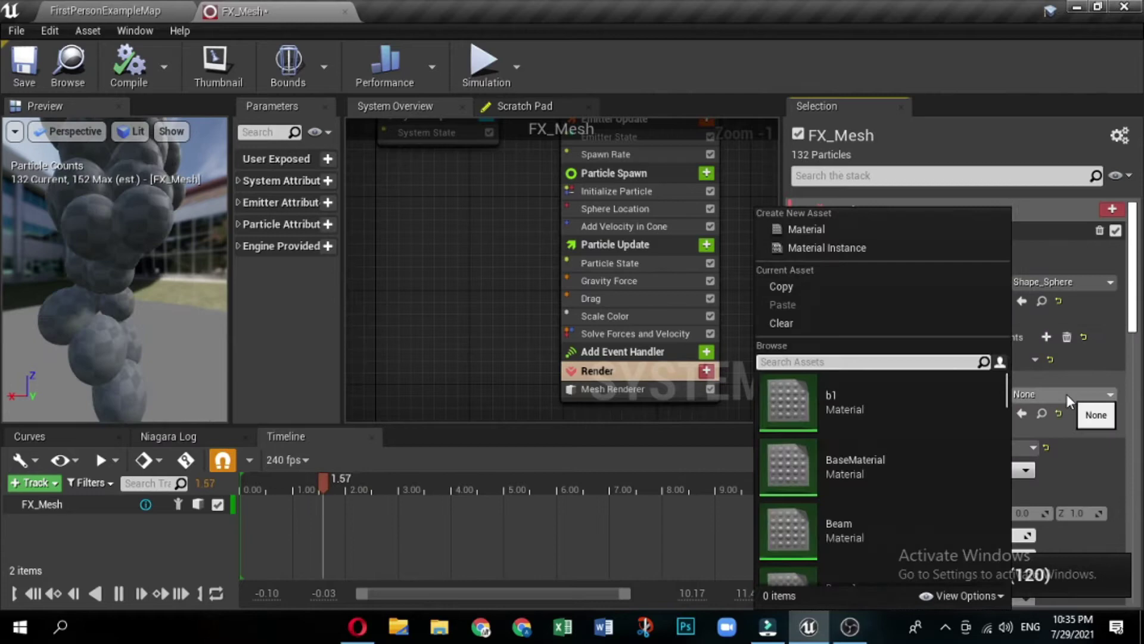
type("b")
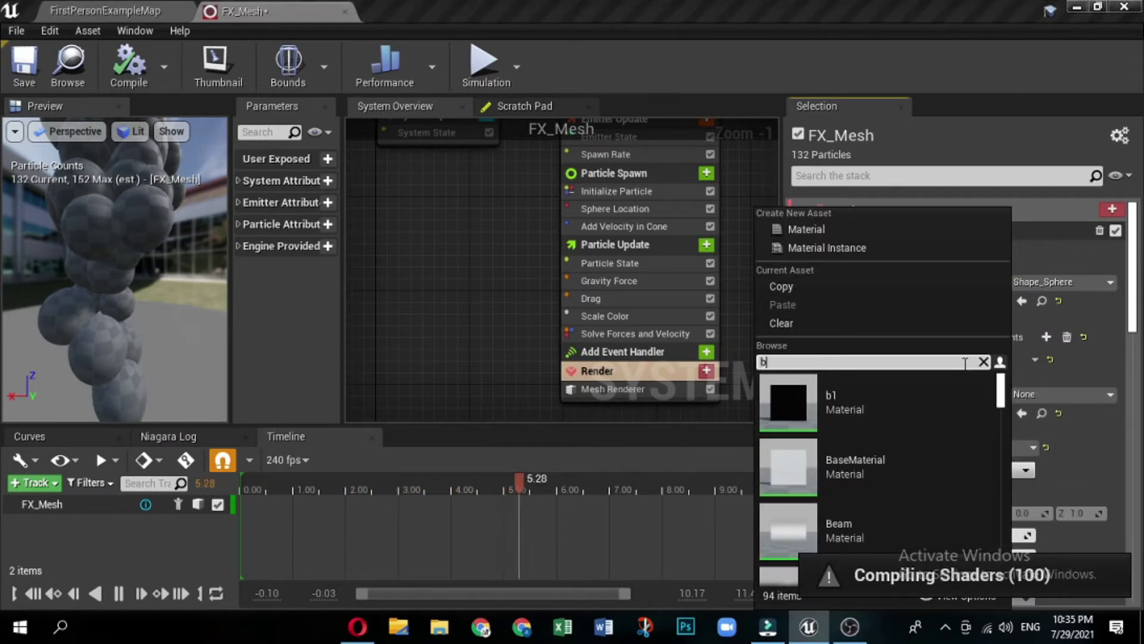
type("al")
left_click(823, 399)
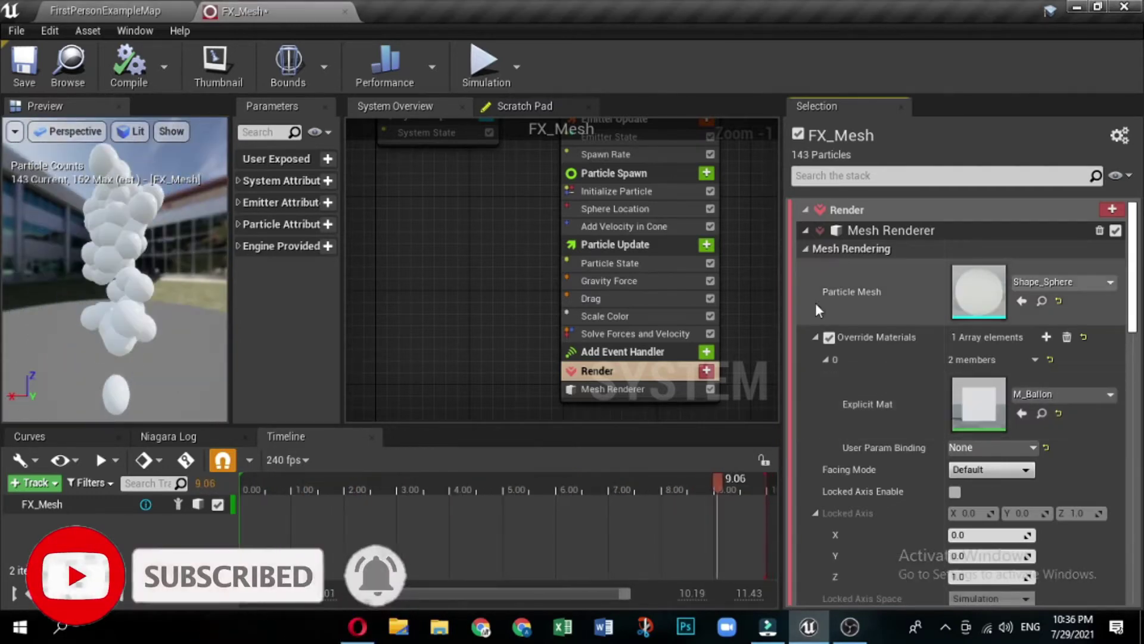
Set the emitter's Life Cycle Mode to System and its Spawn Rate to 100
right_click_drag(502, 177, 475, 291)
left_click(603, 229)
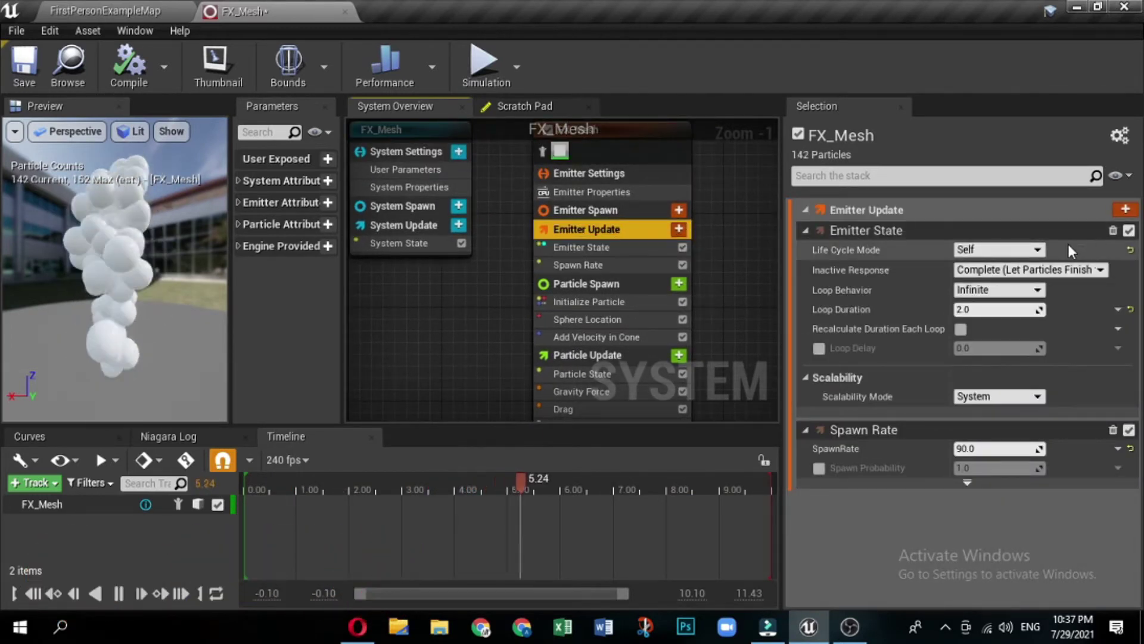
left_click(1039, 250)
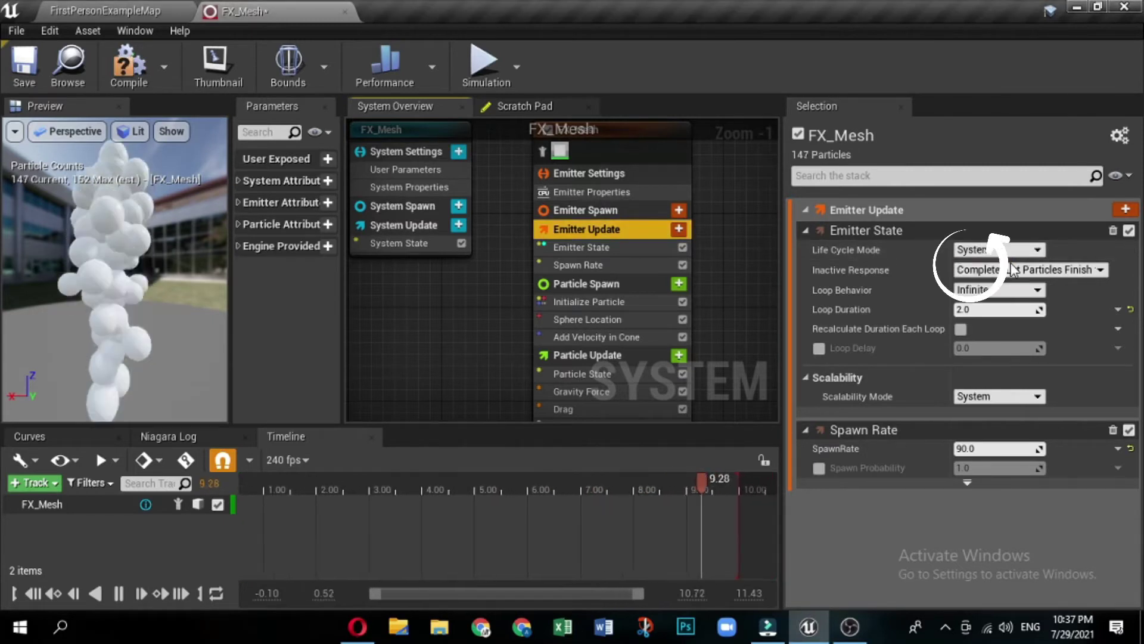
left_click(1010, 263)
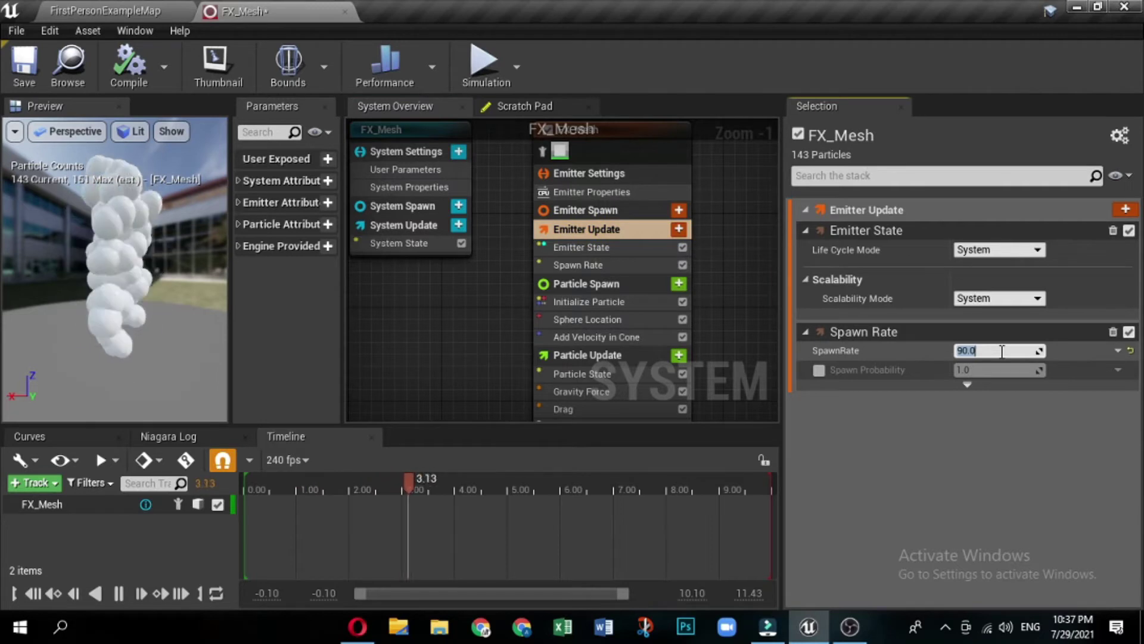
type("100")
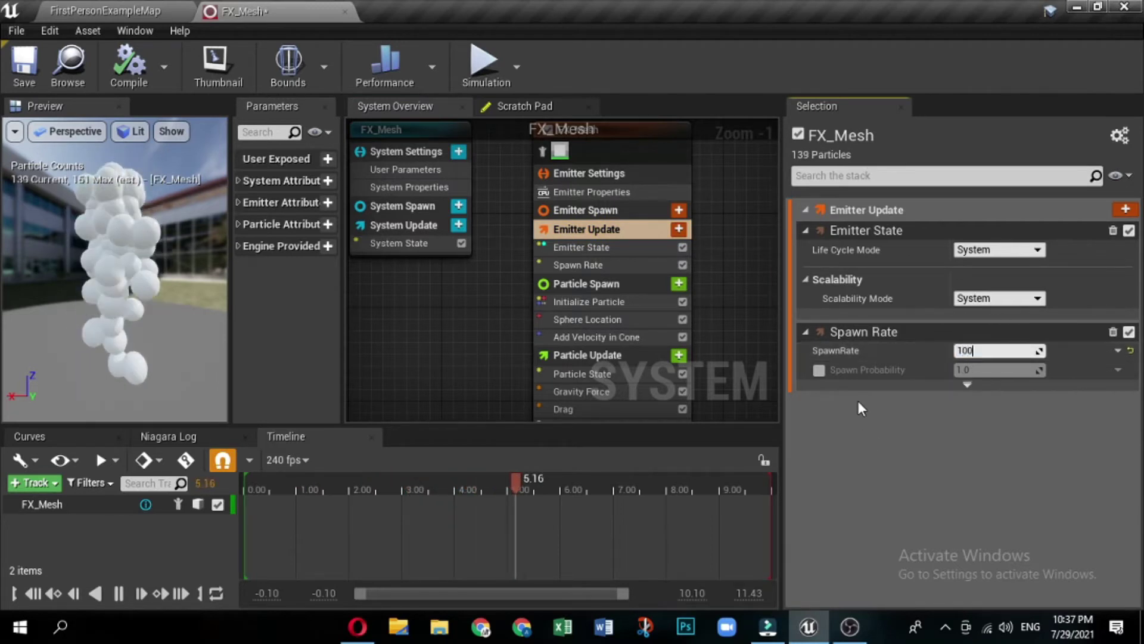
key("Return")
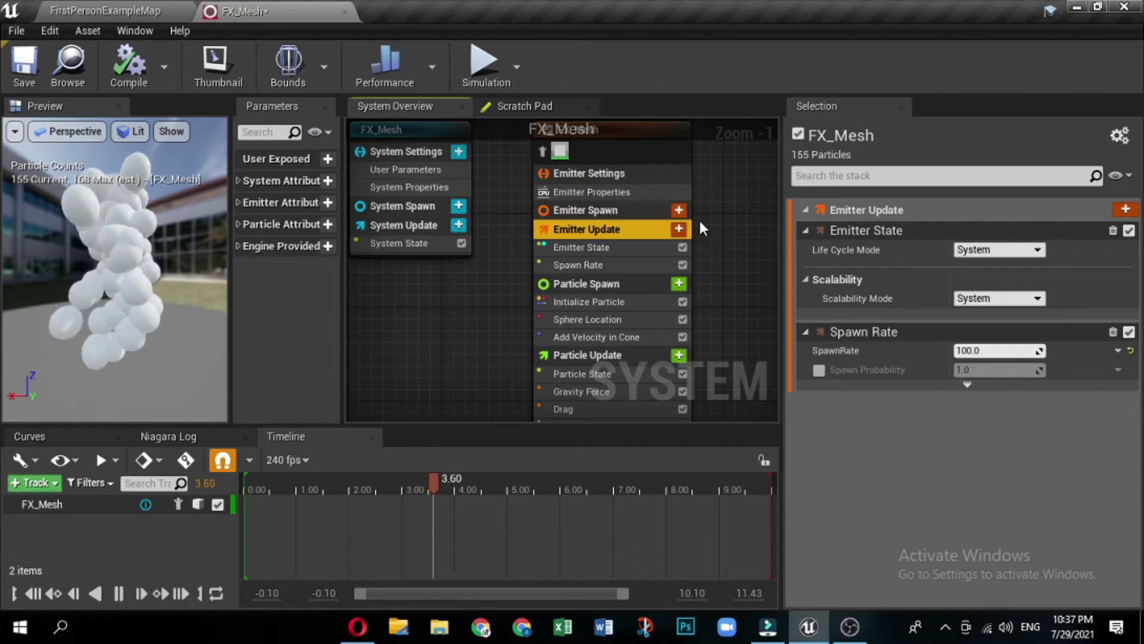
Set Initialize Particle's Lifetime Mode to Direct Set
left_click(582, 281)
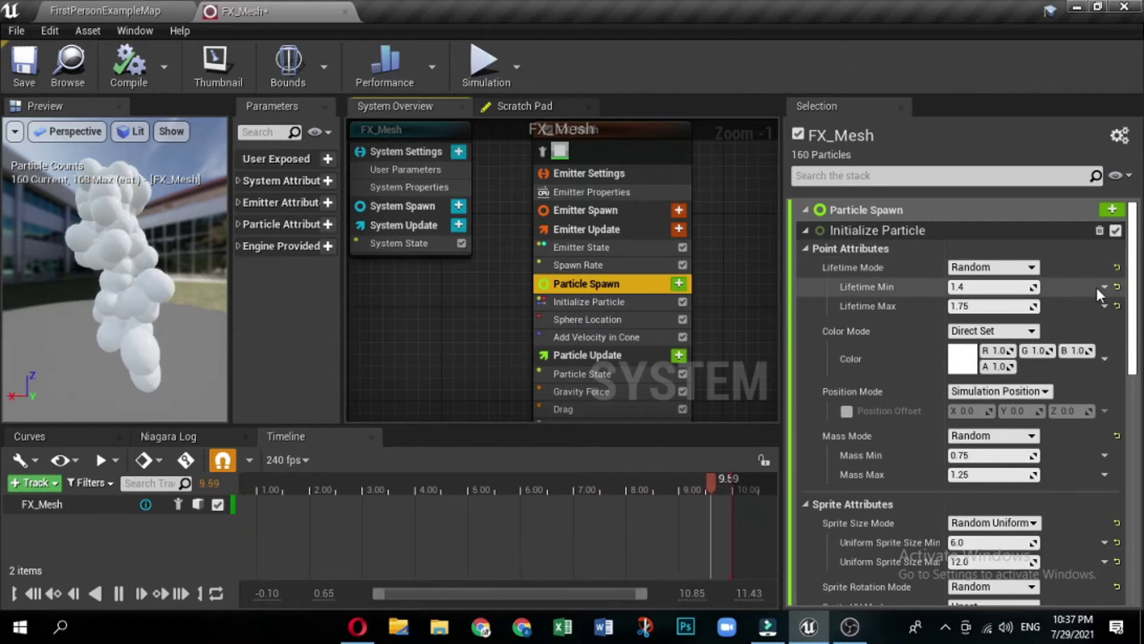
left_click(990, 269)
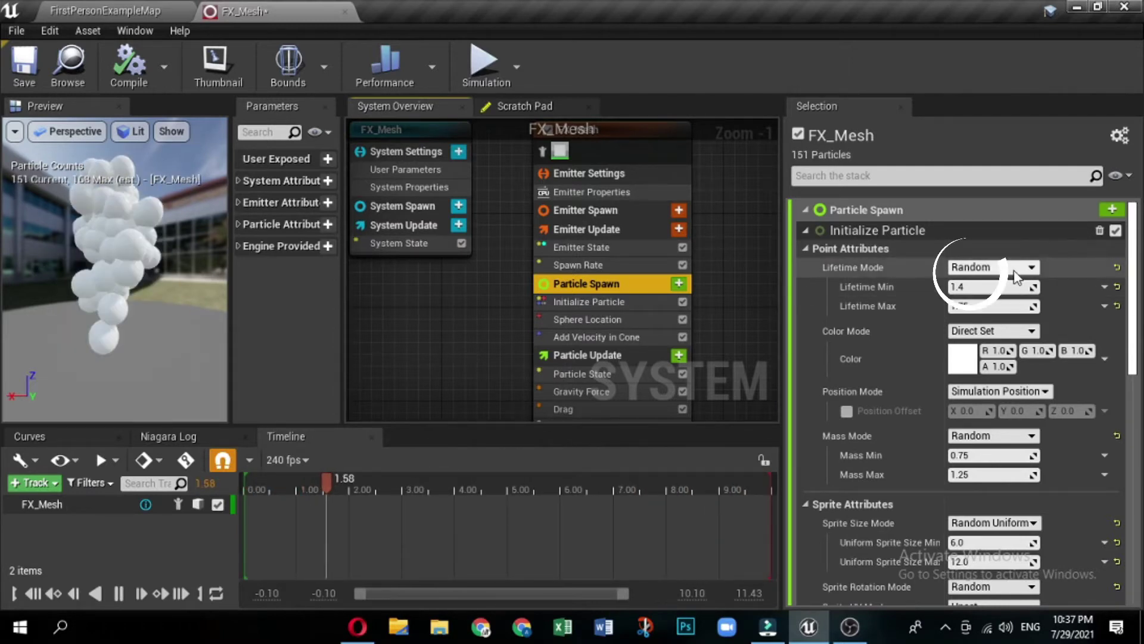
left_click(1000, 282)
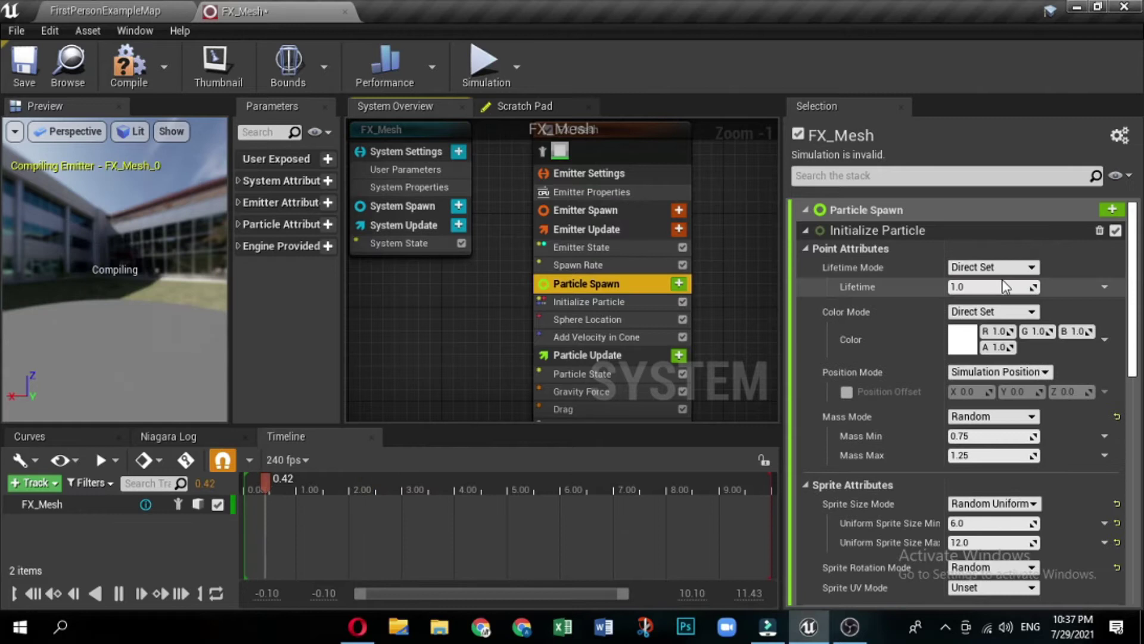
Make Lifetime a Random Range Float with minimum 2 and maximum 4
left_click(1106, 286)
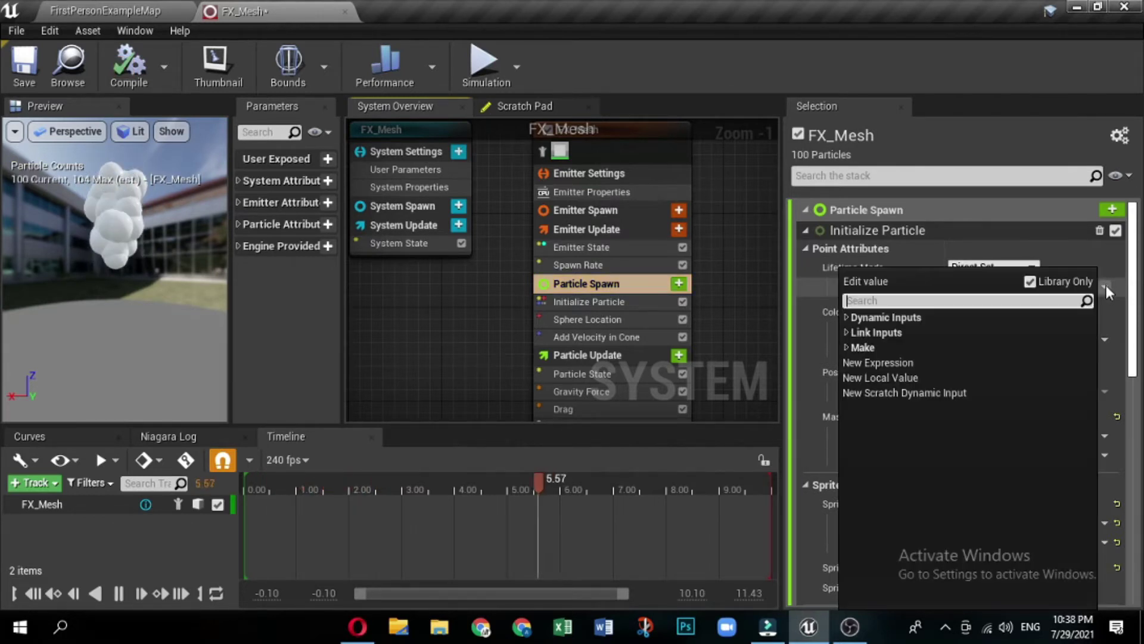
left_click(884, 317)
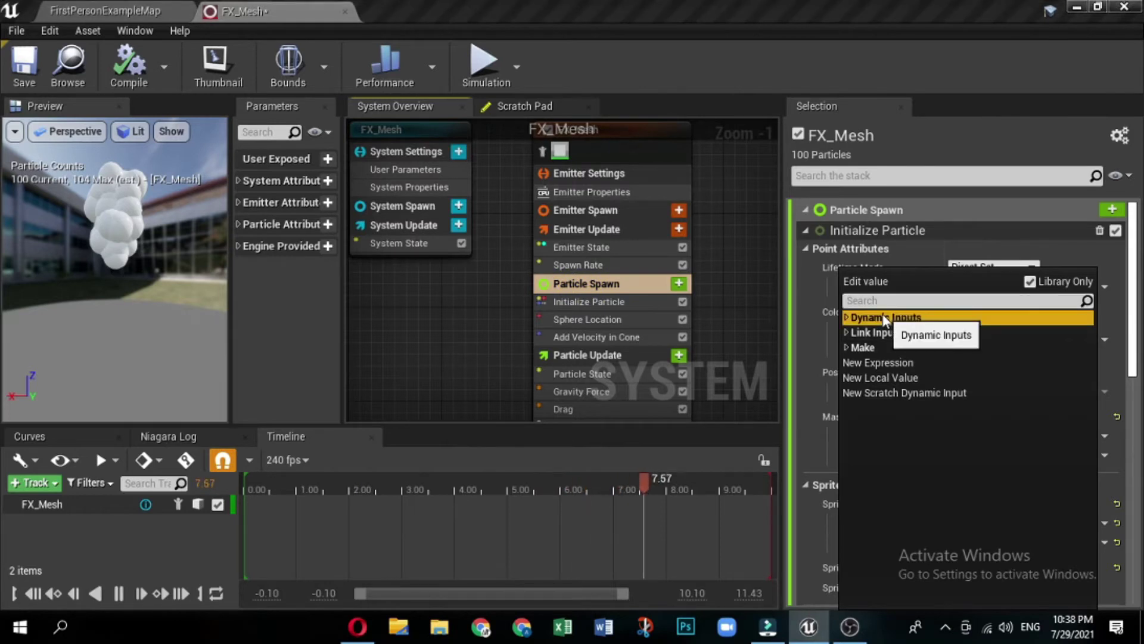
left_click(846, 316)
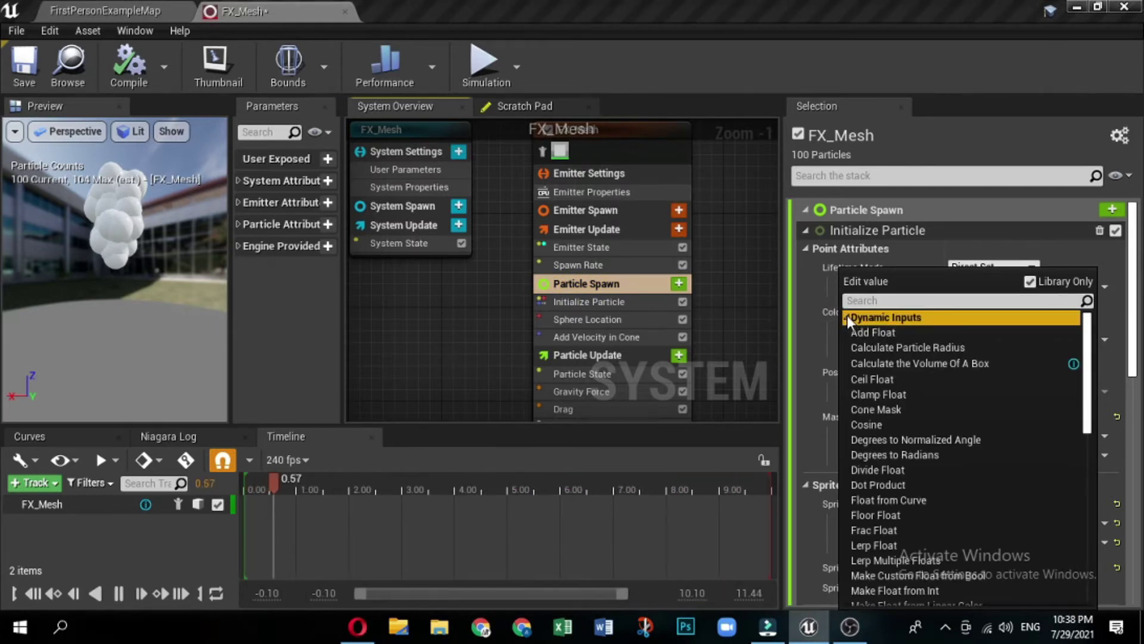
scroll(916, 414, "down", 2)
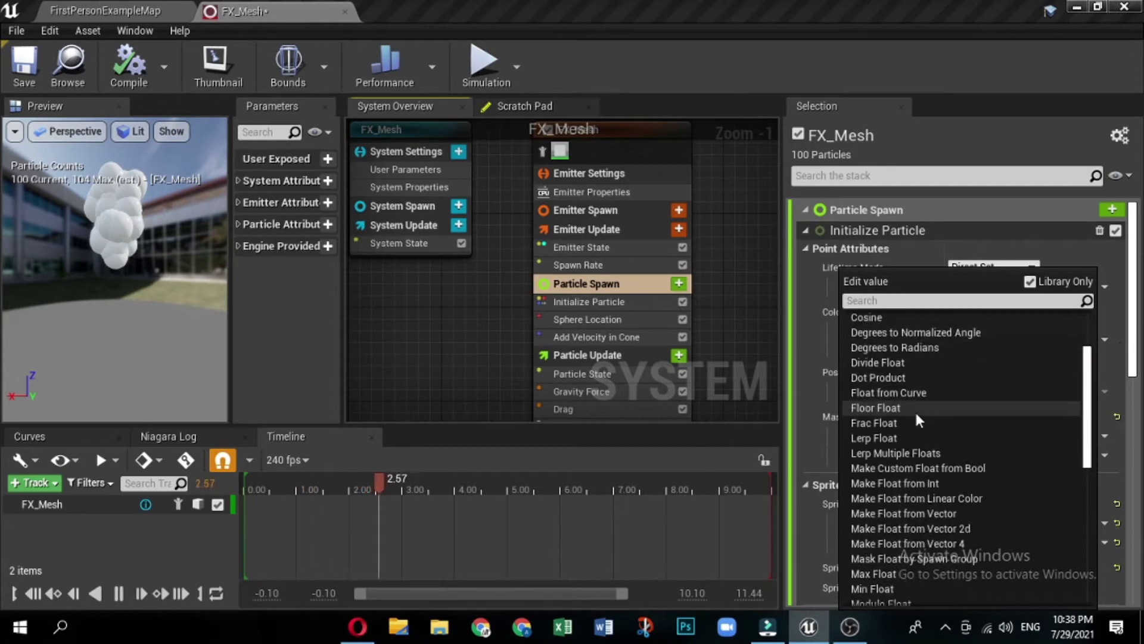
scroll(921, 412, "down", 4)
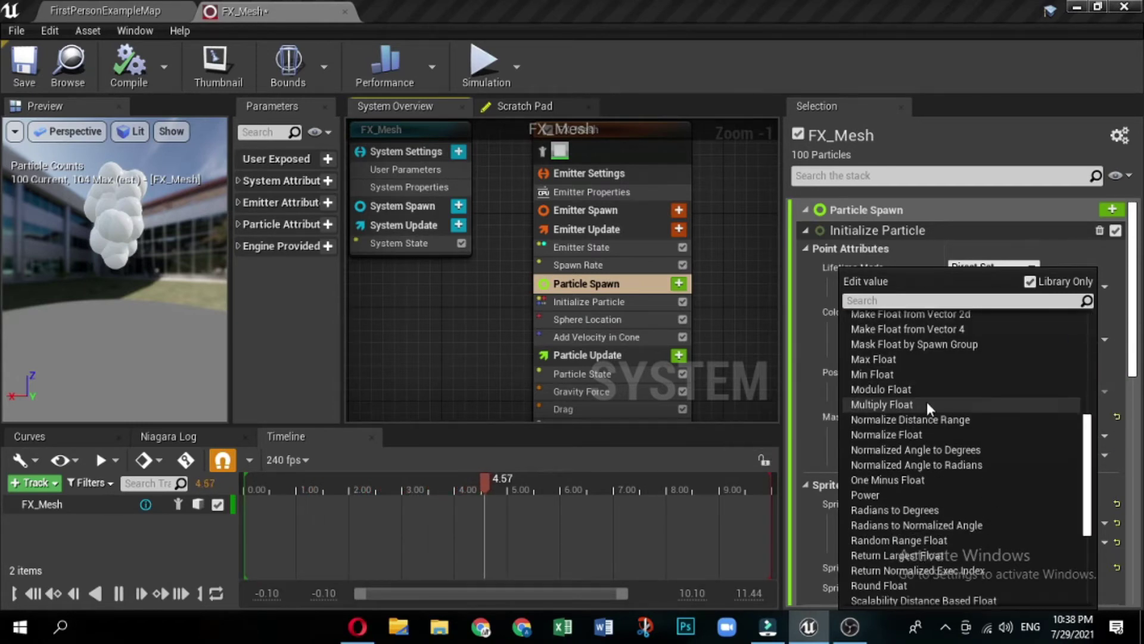
left_click(922, 540)
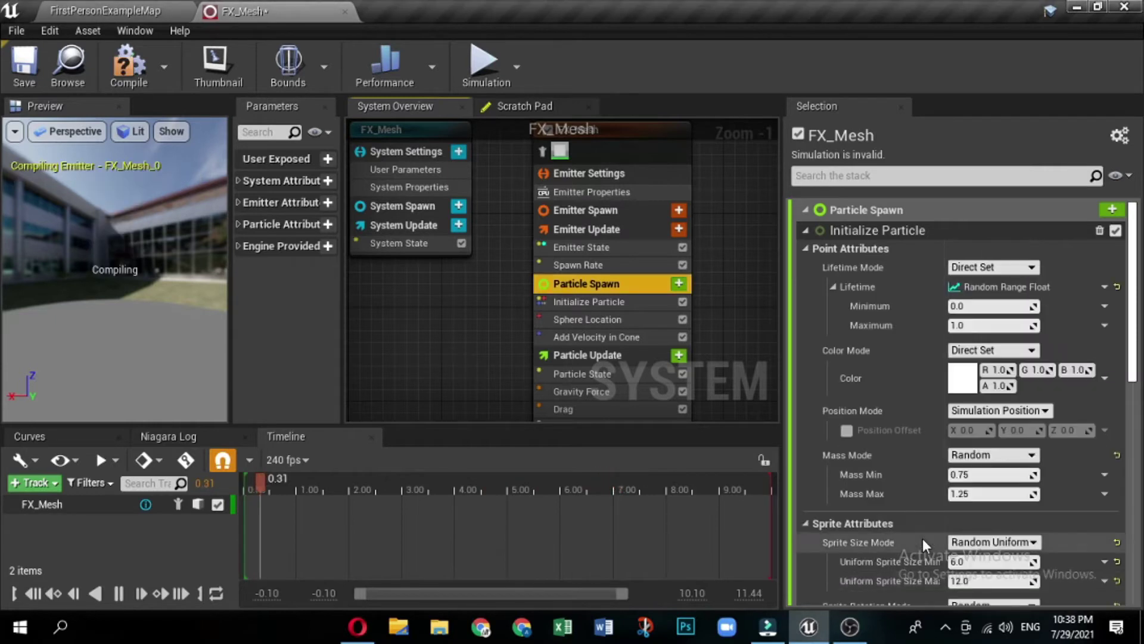
left_click(988, 307)
type("2")
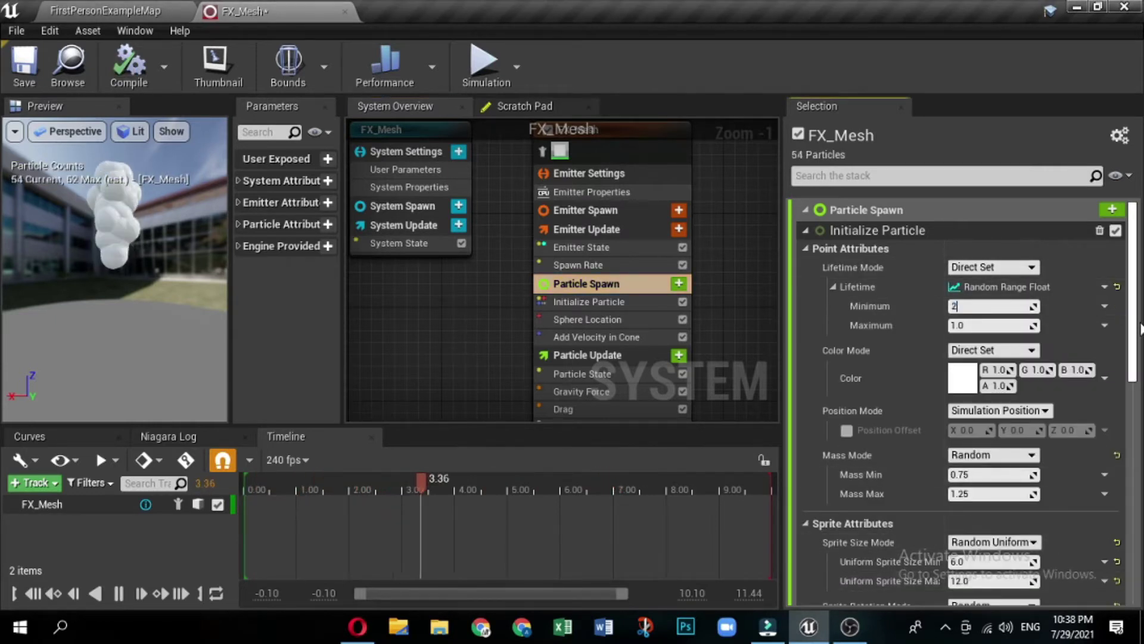
left_click(981, 326)
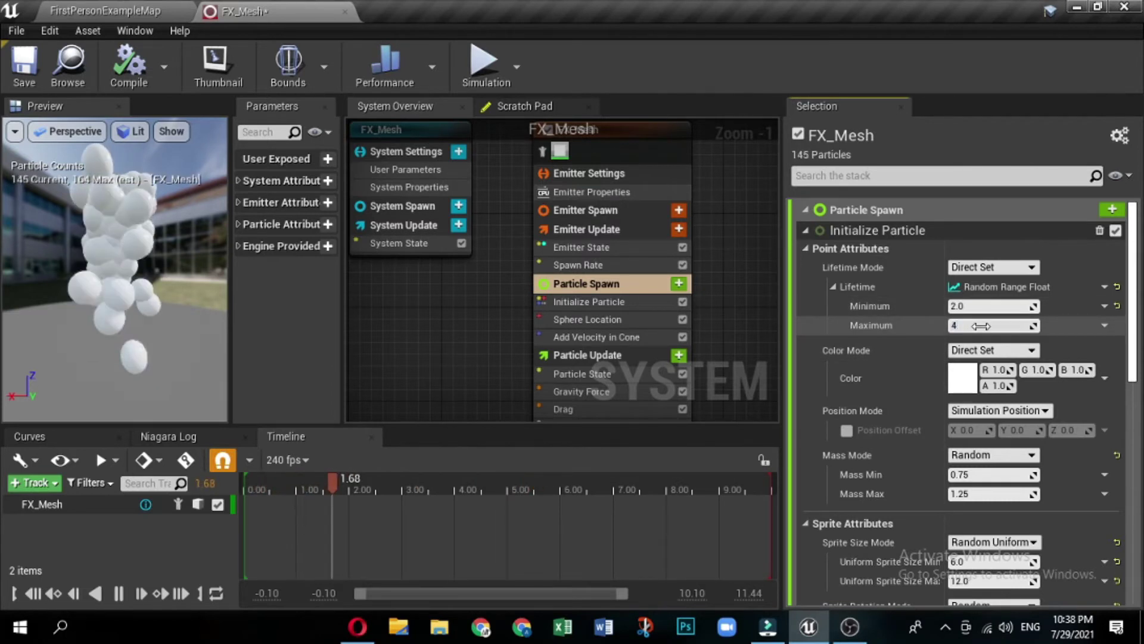
left_click(1103, 346)
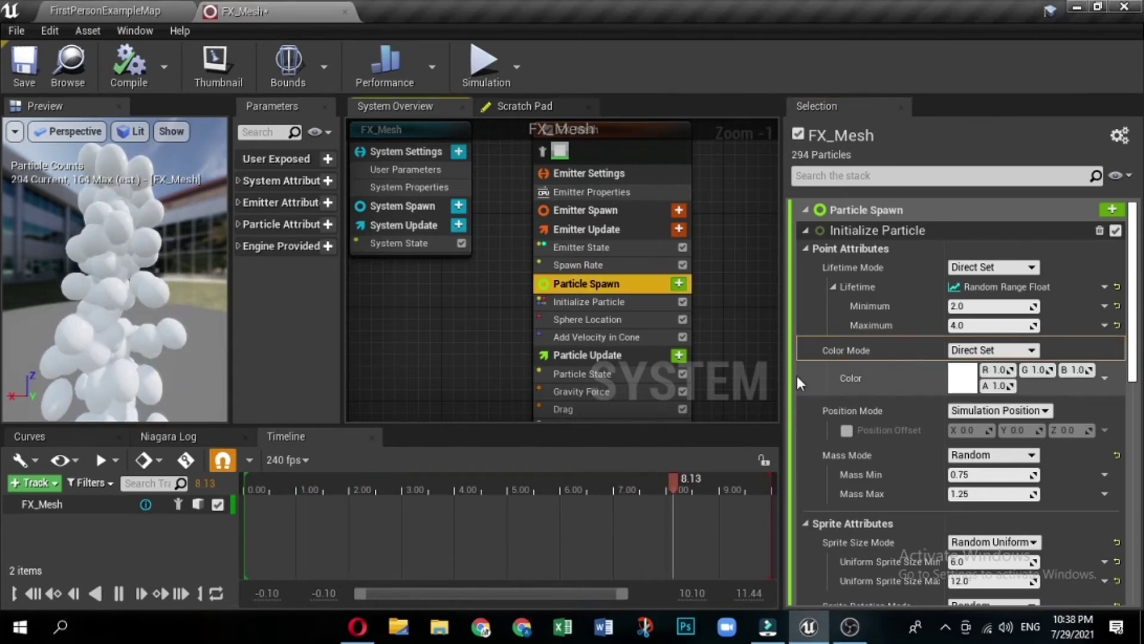
Set the particle colour's green channel to 0 and confirm it
left_click(964, 380)
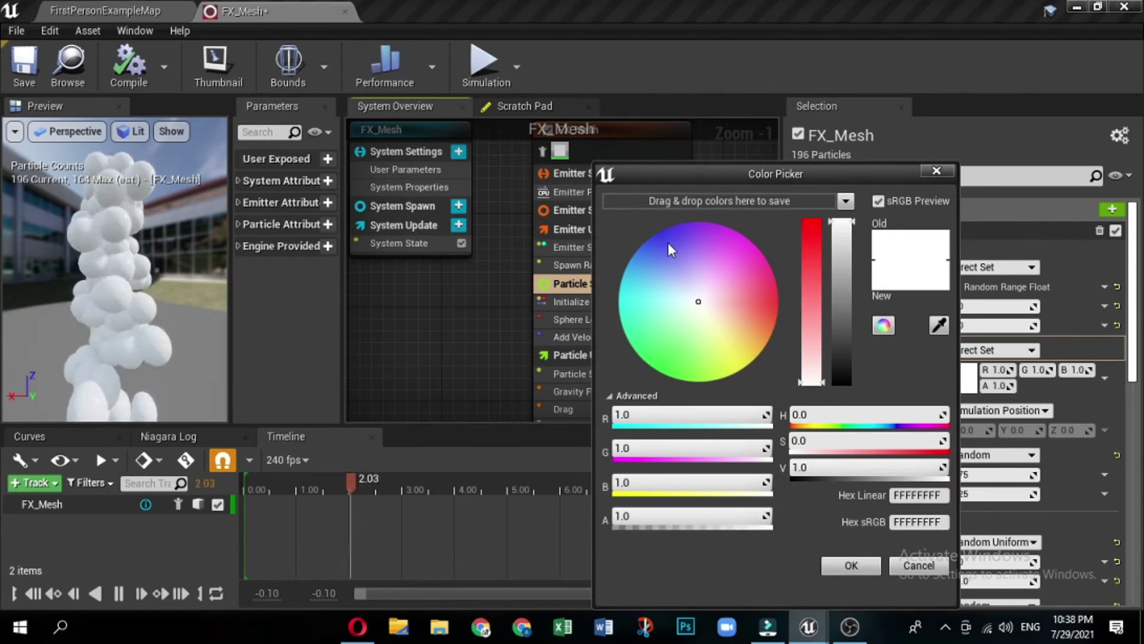
left_click(642, 448)
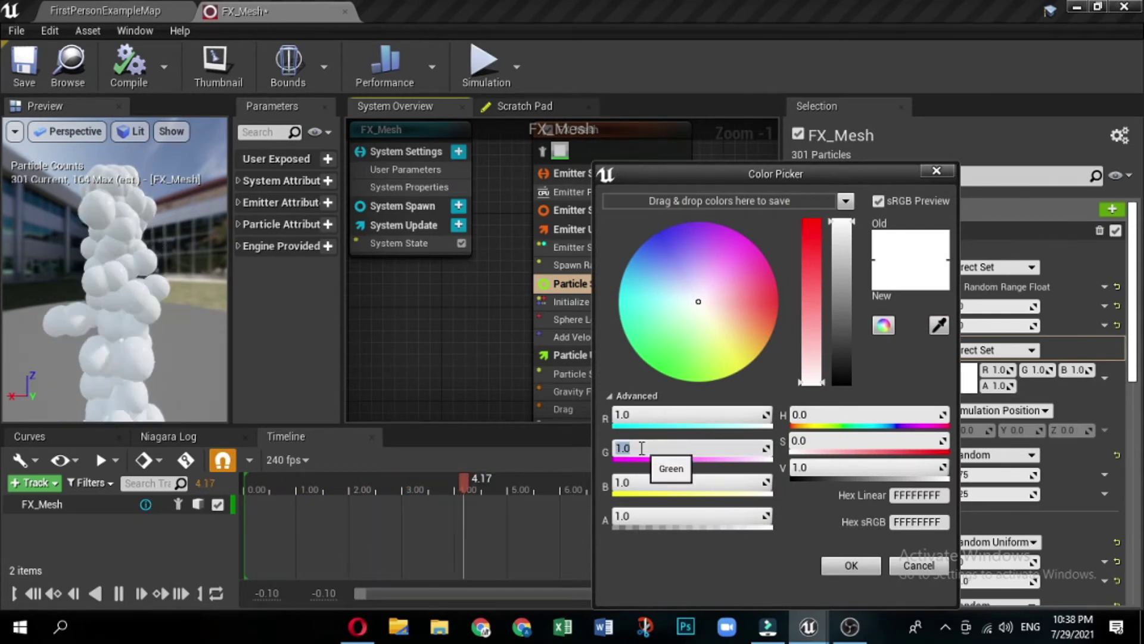
type("0")
left_click(633, 483)
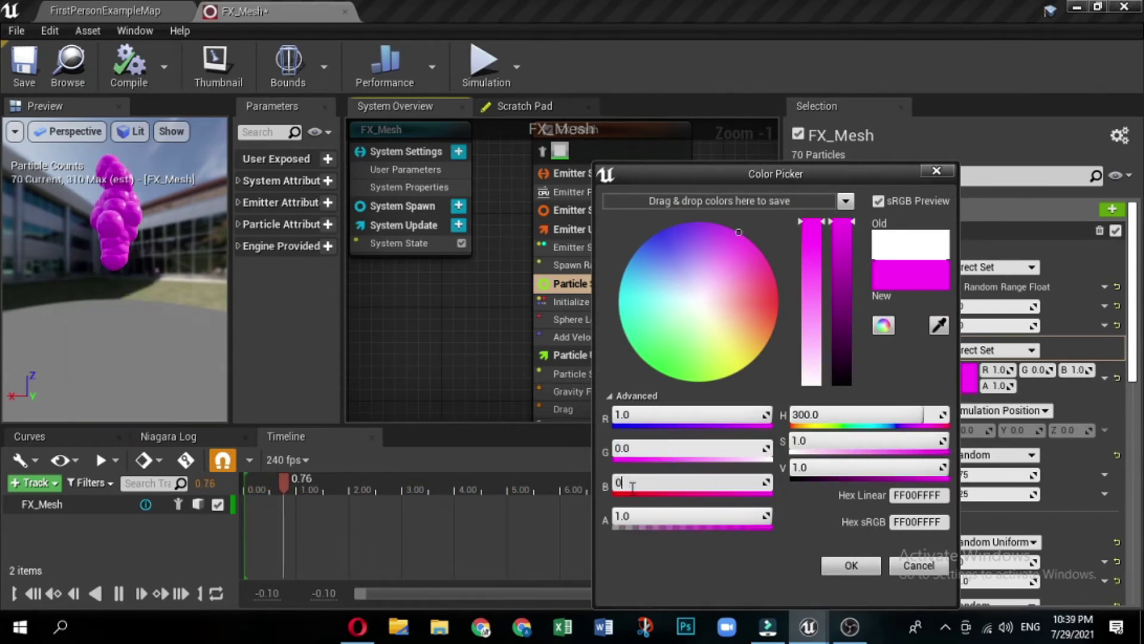
left_click(831, 563)
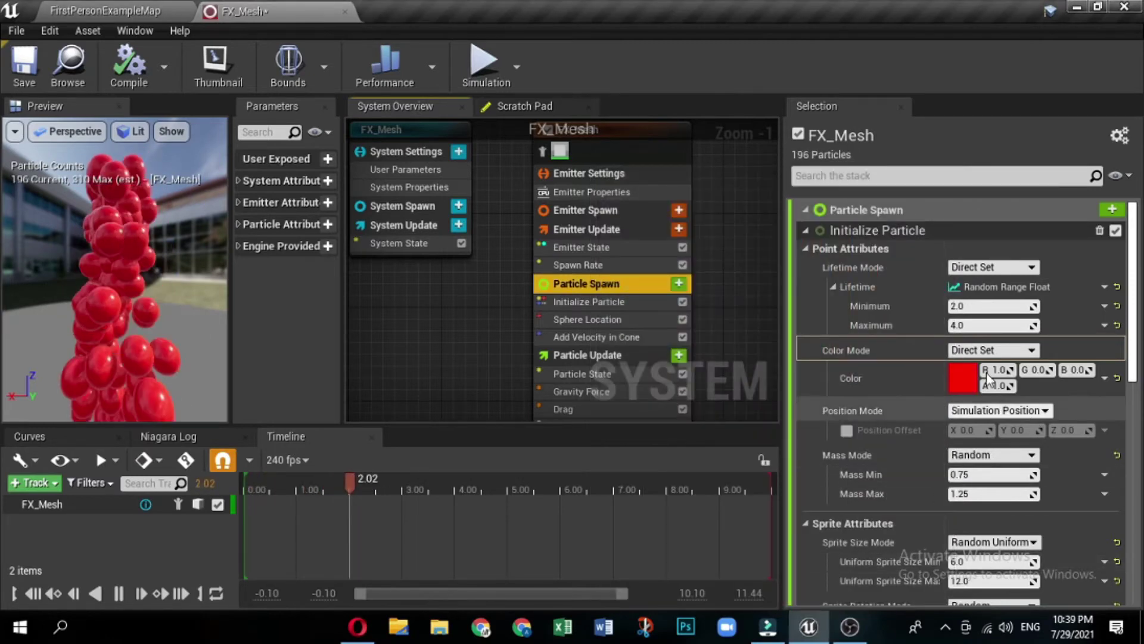
Reset the particle colour back to its white default
left_click(956, 370)
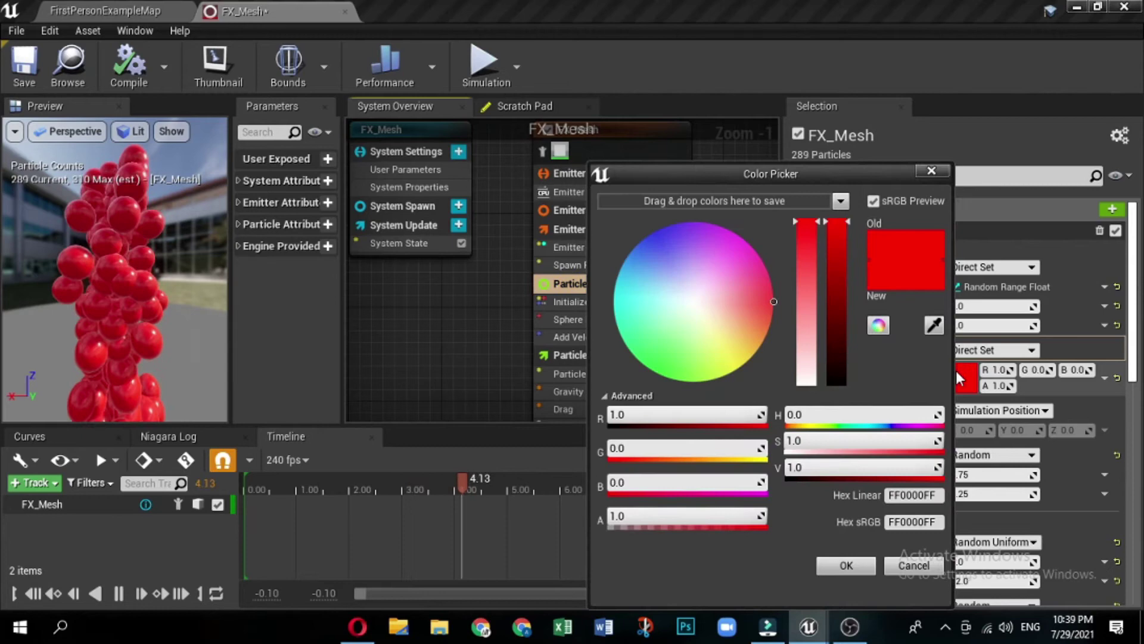
left_click(1117, 374)
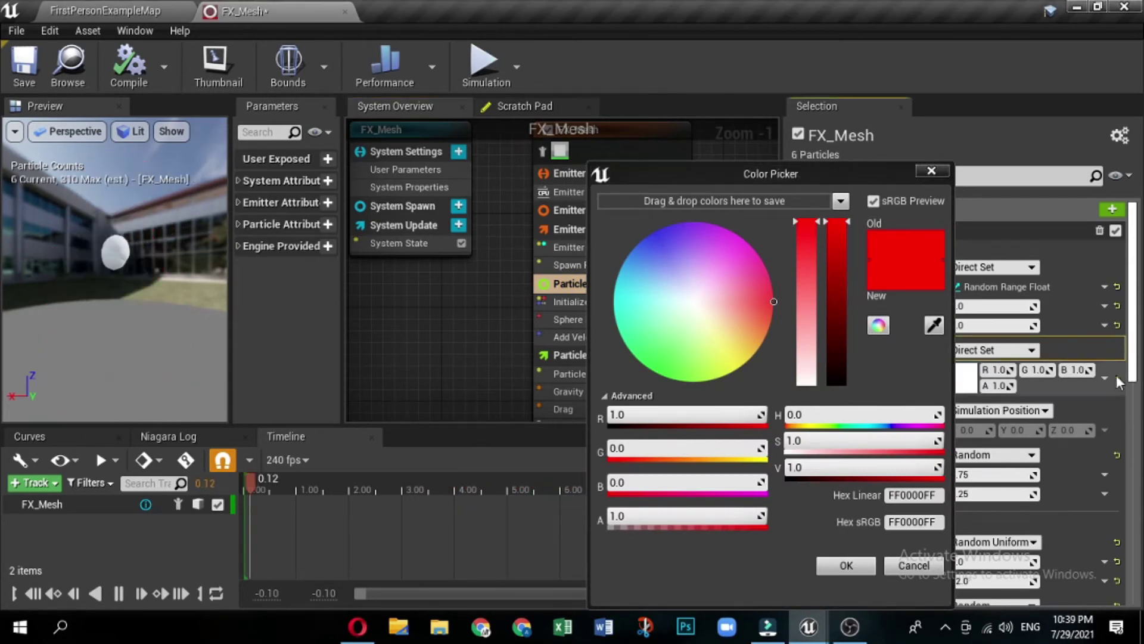
left_click(904, 569)
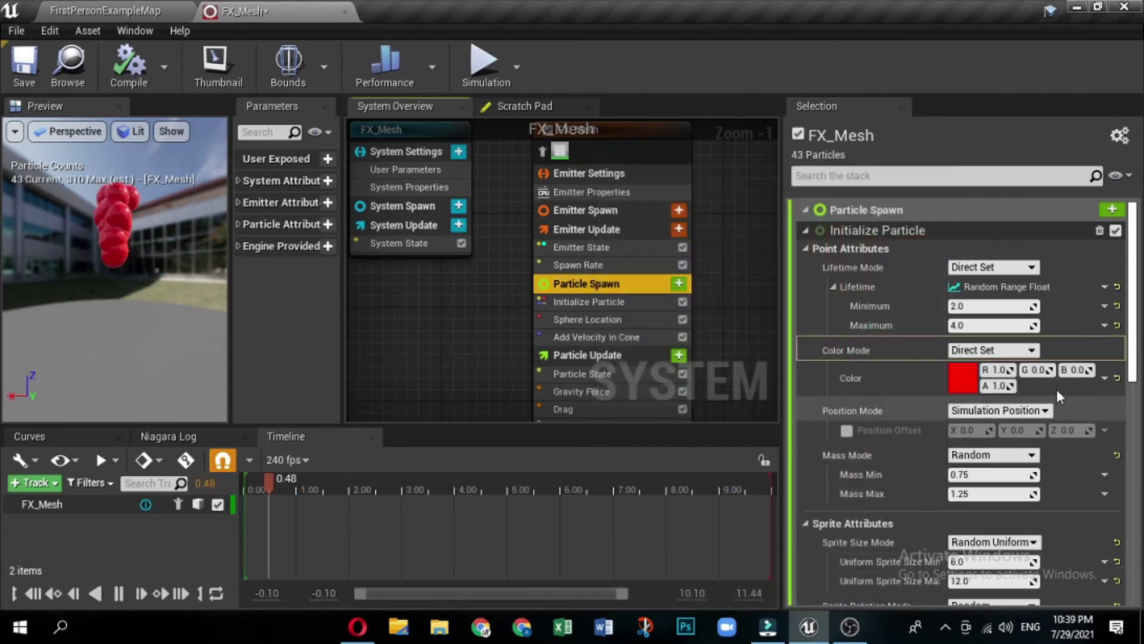
left_click(1116, 377)
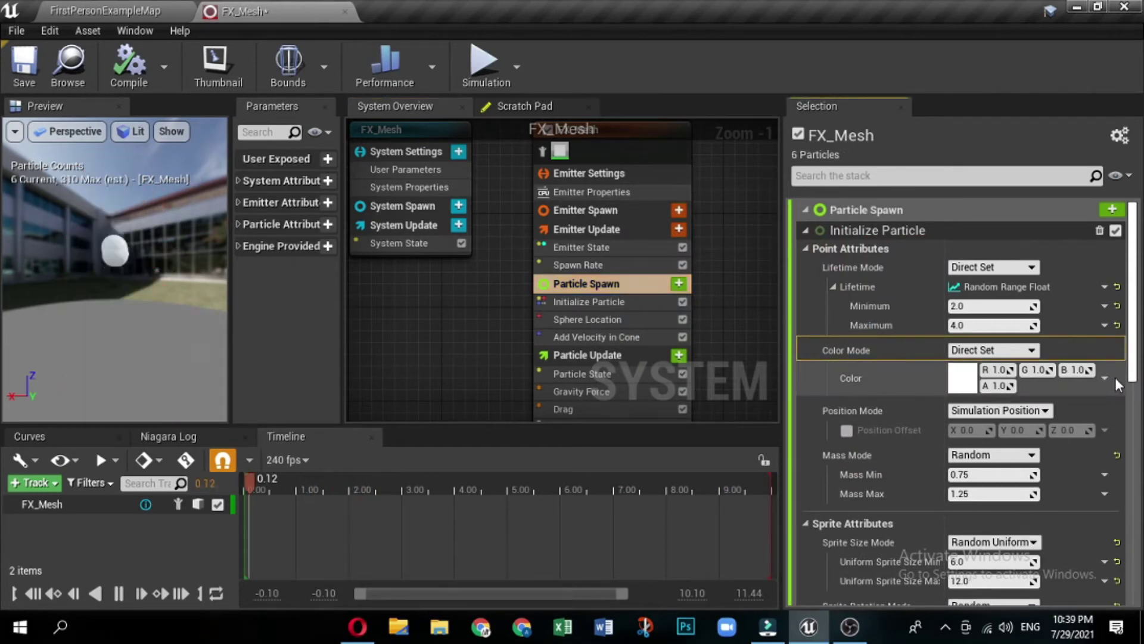
In the Color Picker, set red and green to 0 for pure blue
left_click(963, 378)
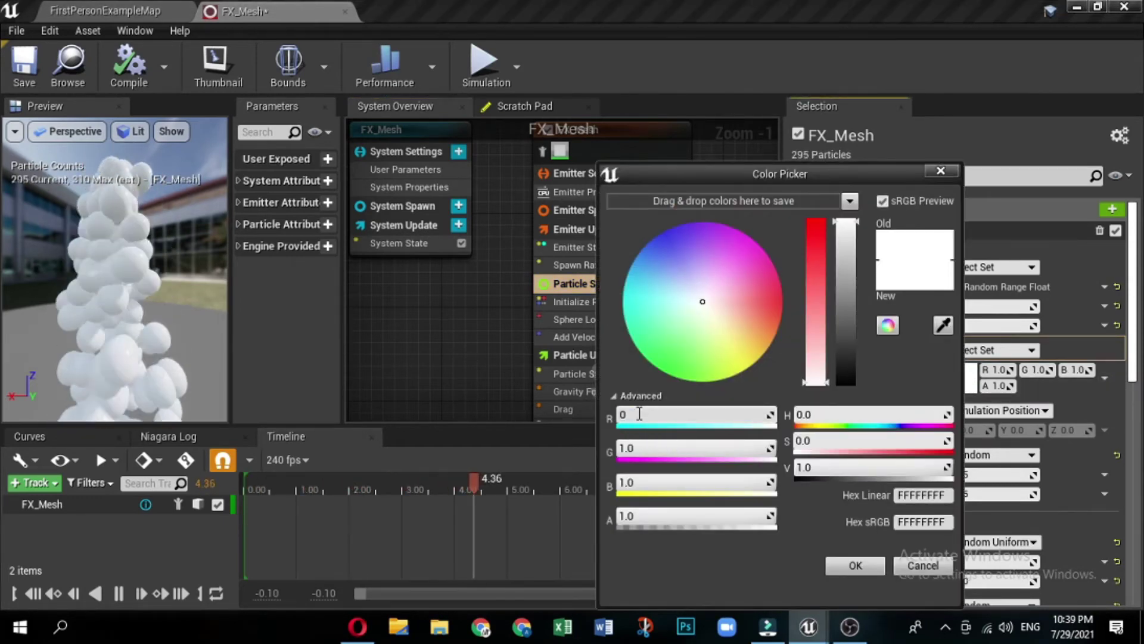
left_click_drag(669, 414, 620, 415)
left_click(669, 452)
type("0")
key("Return")
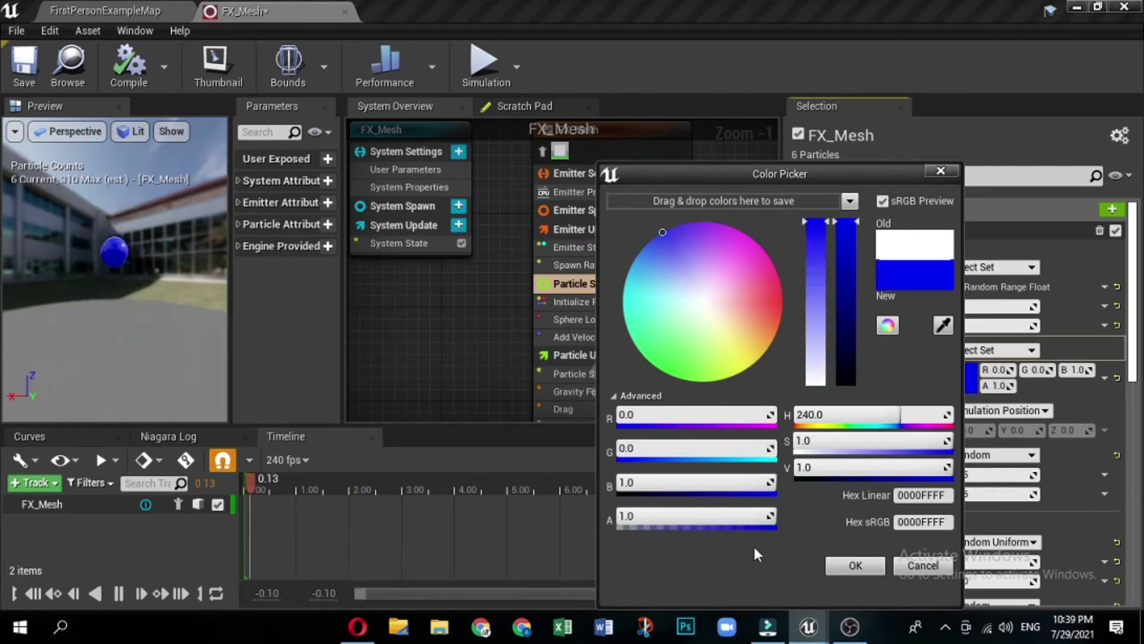
Apply the blue particle colour and set Sprite Rotation Mode to Unset
left_click(842, 566)
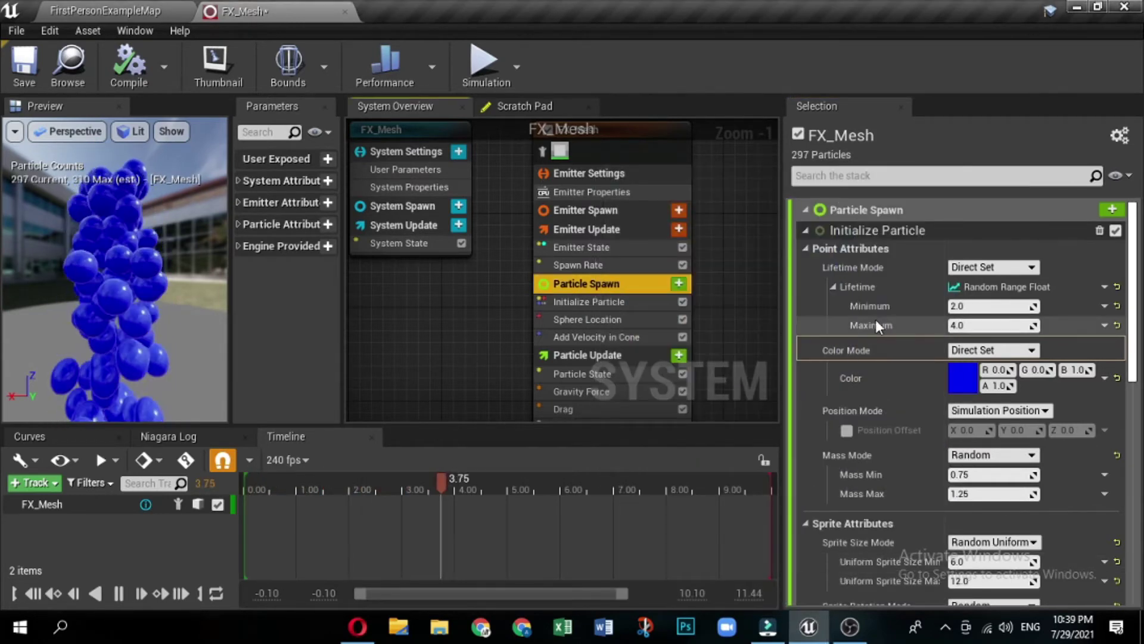
scroll(904, 349, "down", 3)
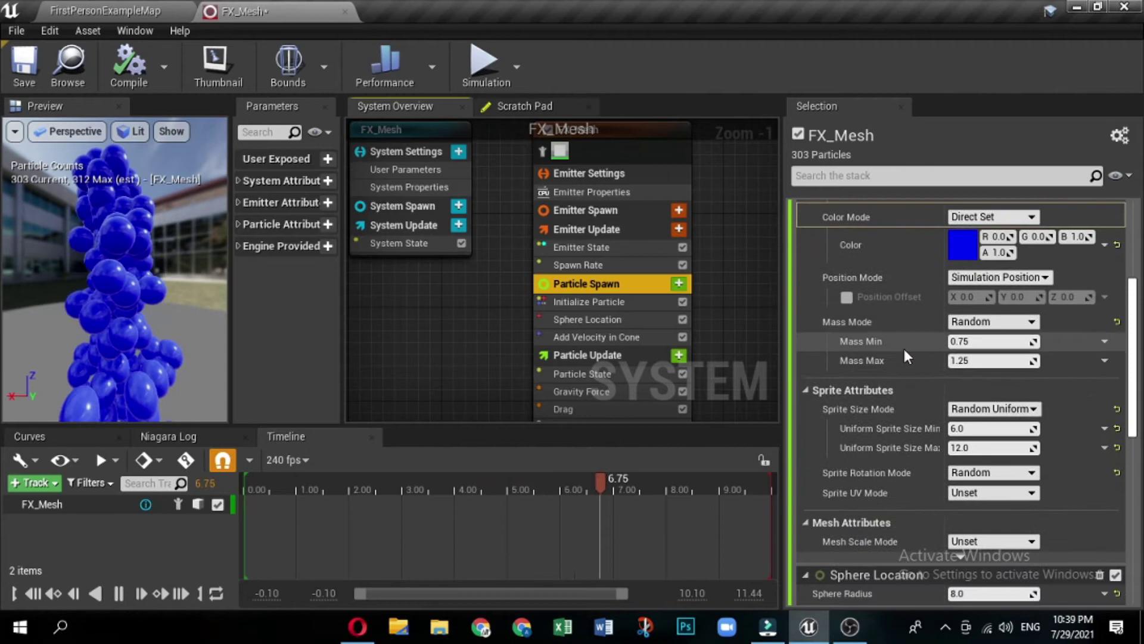
scroll(904, 352, "down", 1)
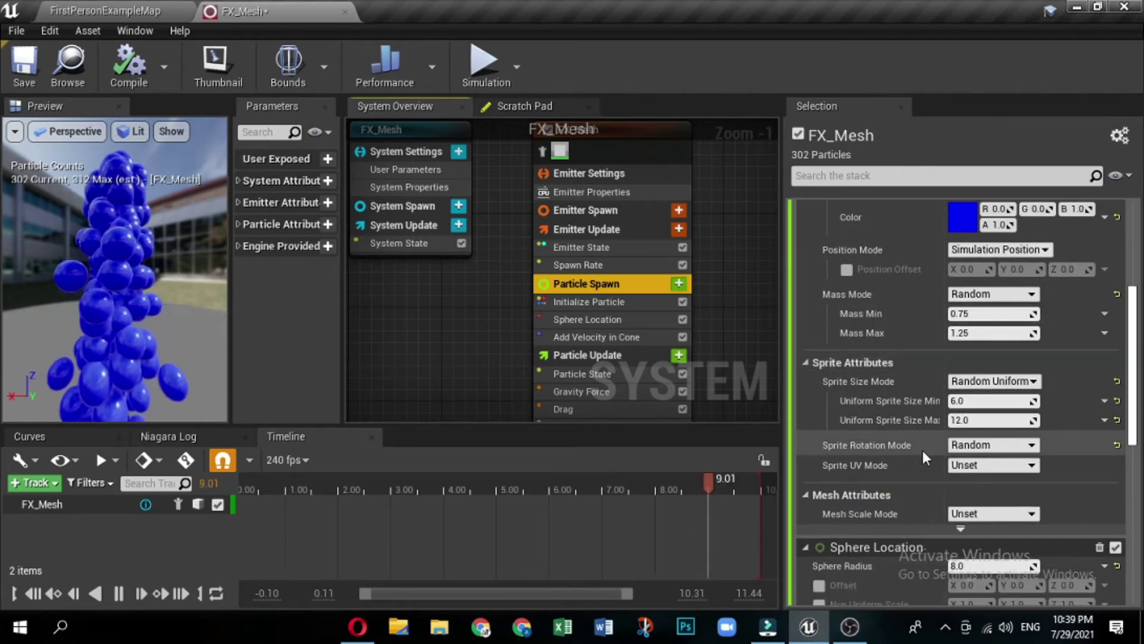
left_click(1033, 447)
left_click(1033, 459)
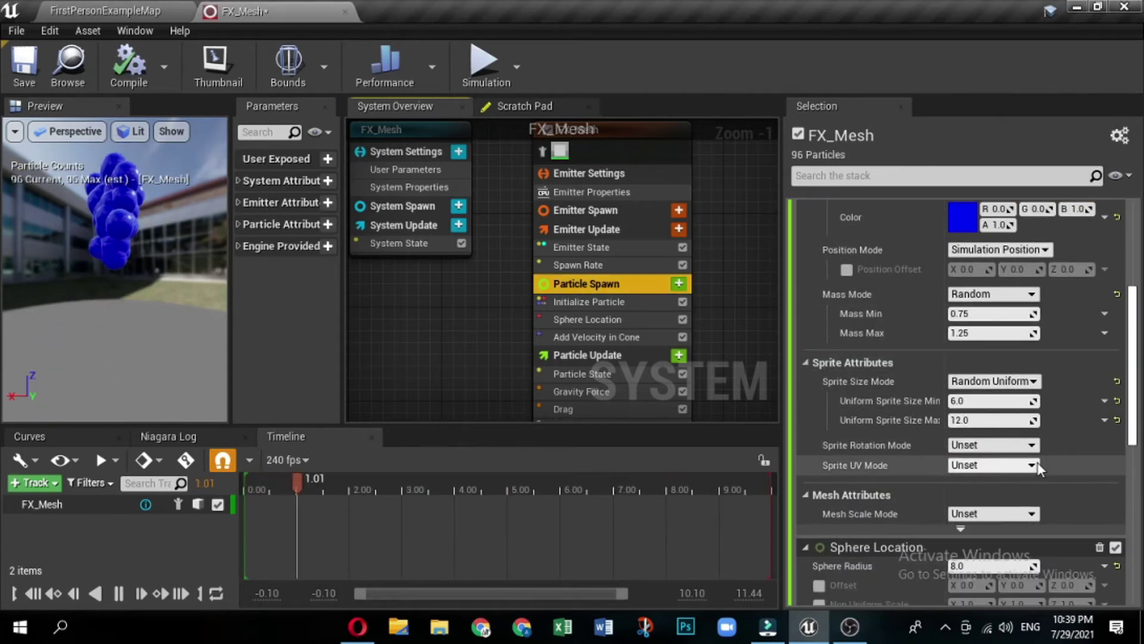
Set Mesh Scale Mode to Non-Uniform with X, Y and Z all at 0.2
scroll(1065, 377, "down", 2)
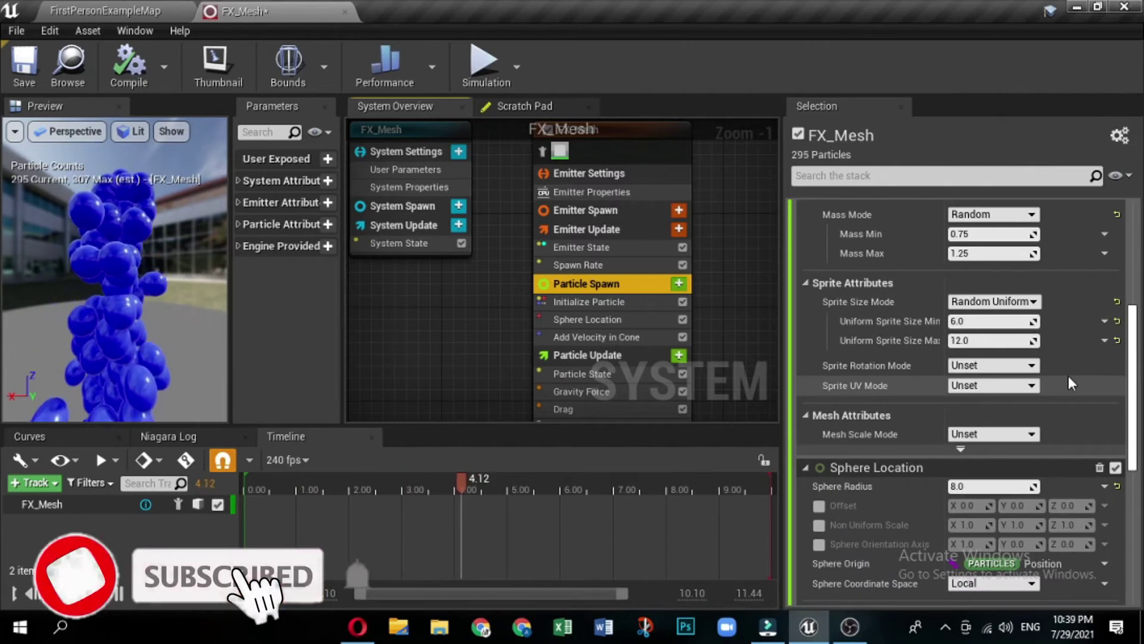
scroll(1069, 381, "down", 1)
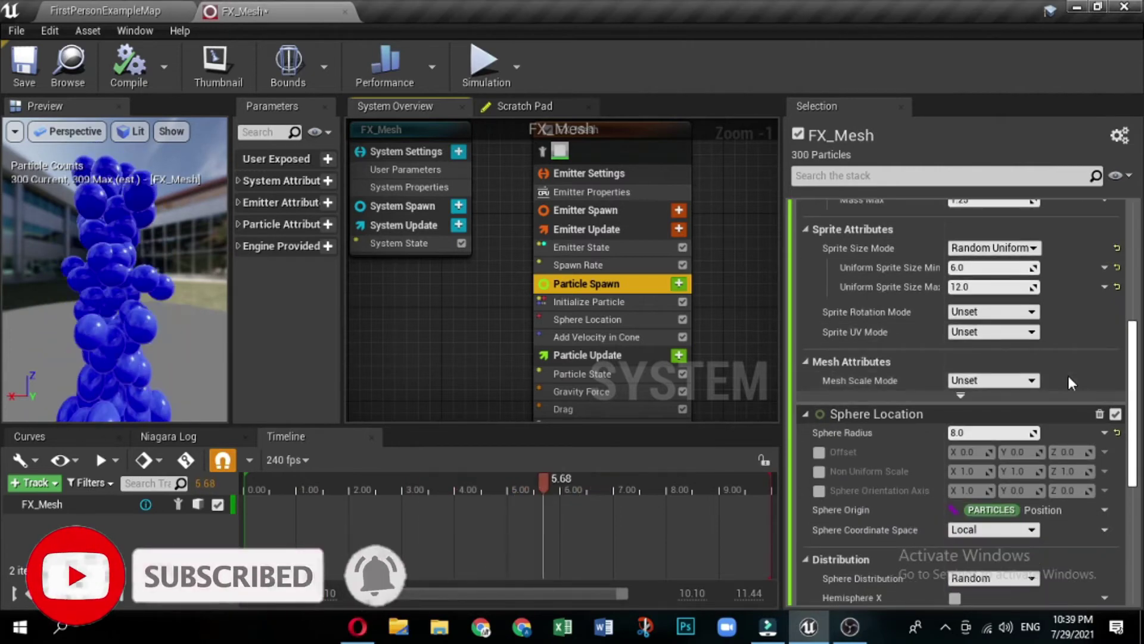
left_click(1032, 381)
left_click(1024, 424)
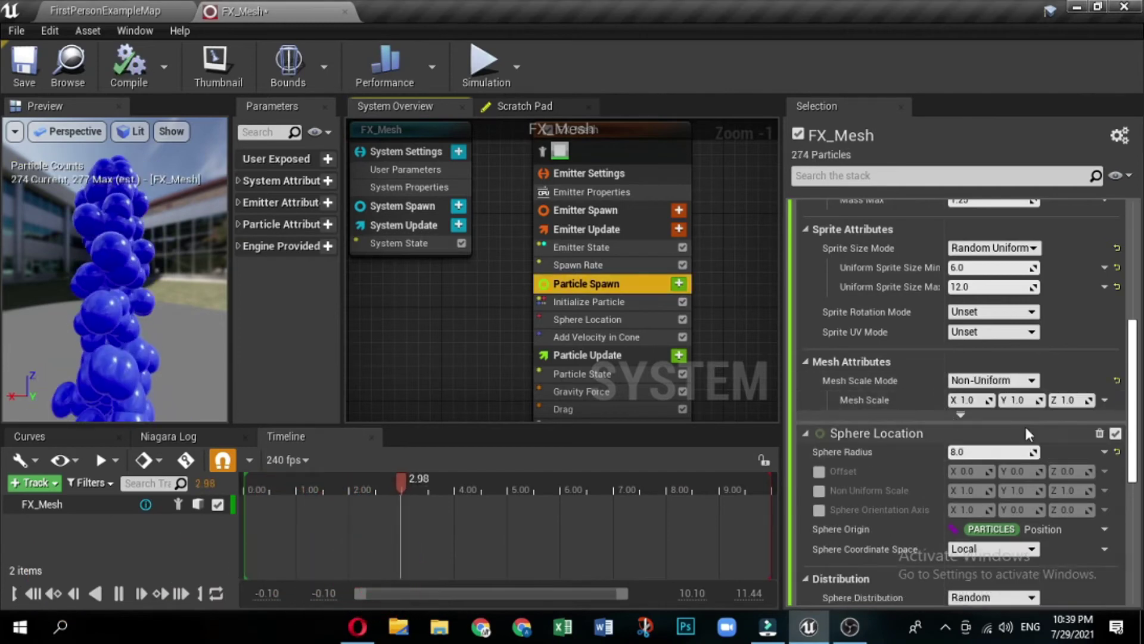
left_click(968, 400)
type("2")
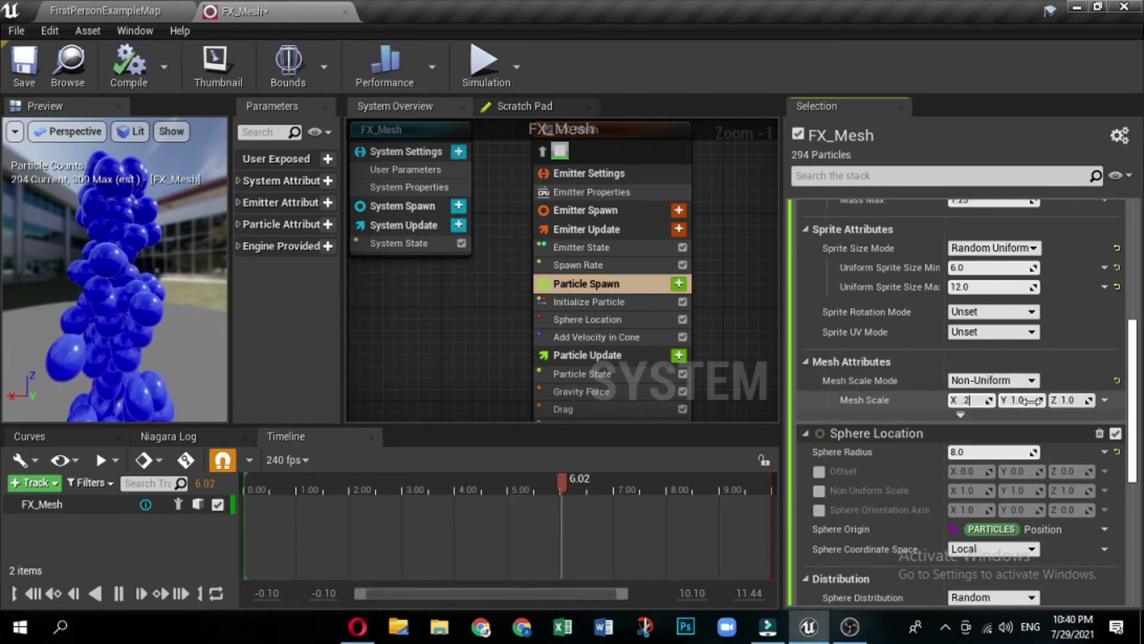
left_click(1024, 400)
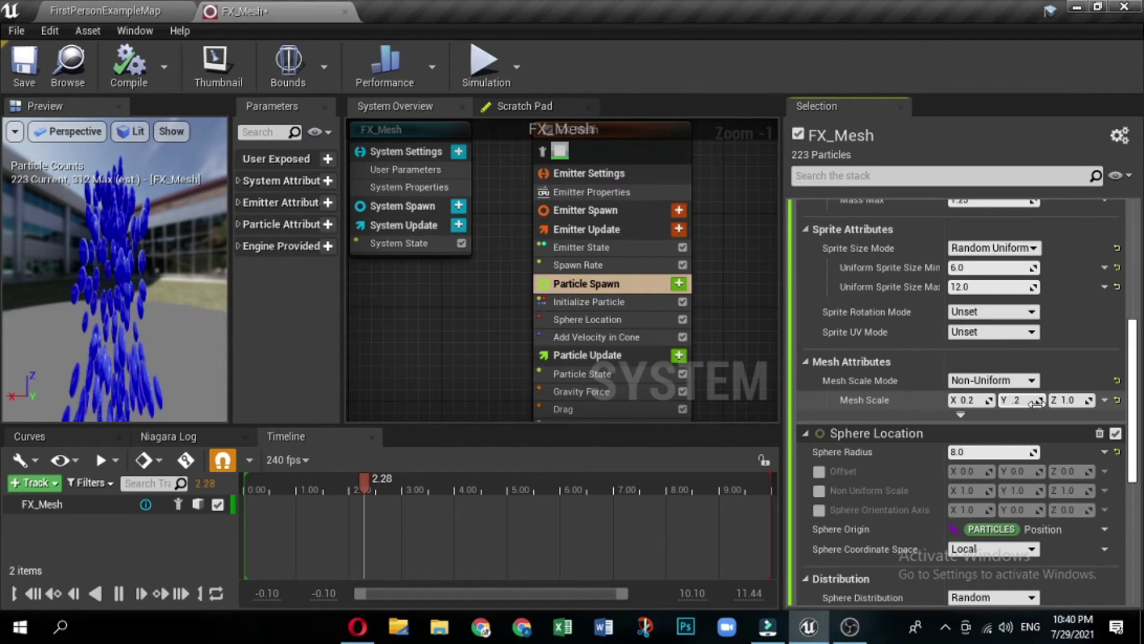
left_click(1064, 401)
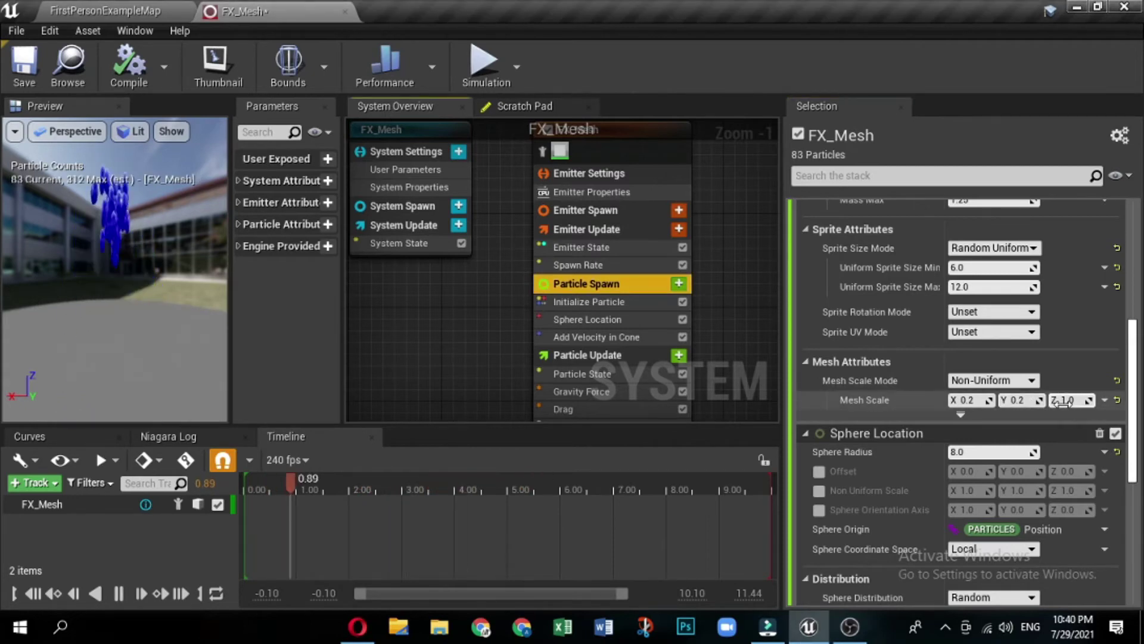
type("0.2")
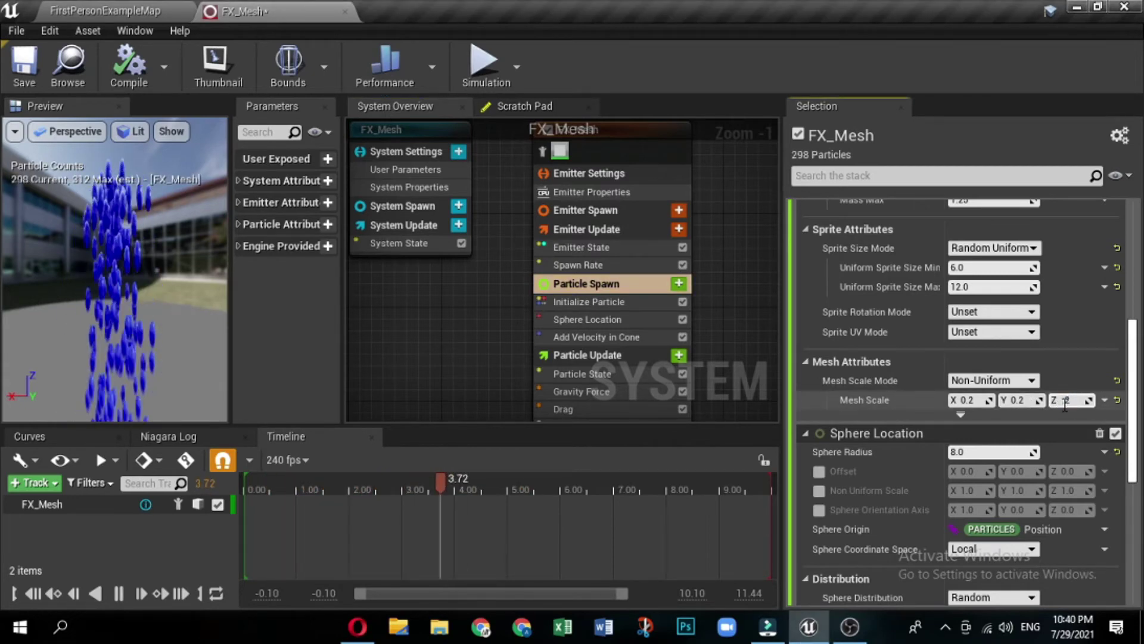
key("Return")
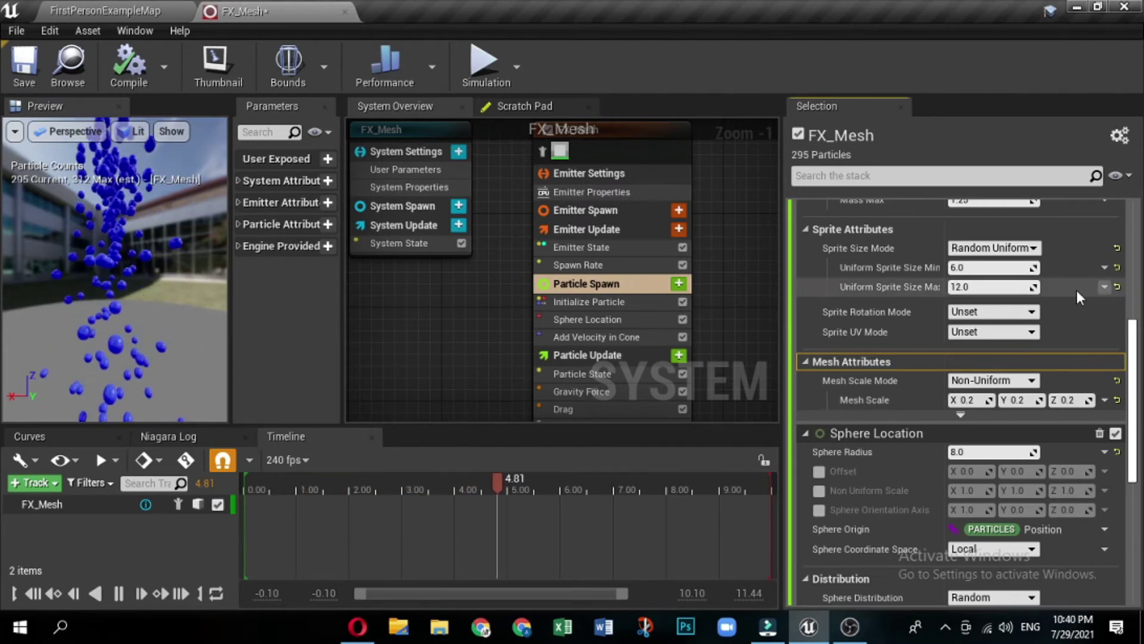
scroll(1077, 290, "down", 3)
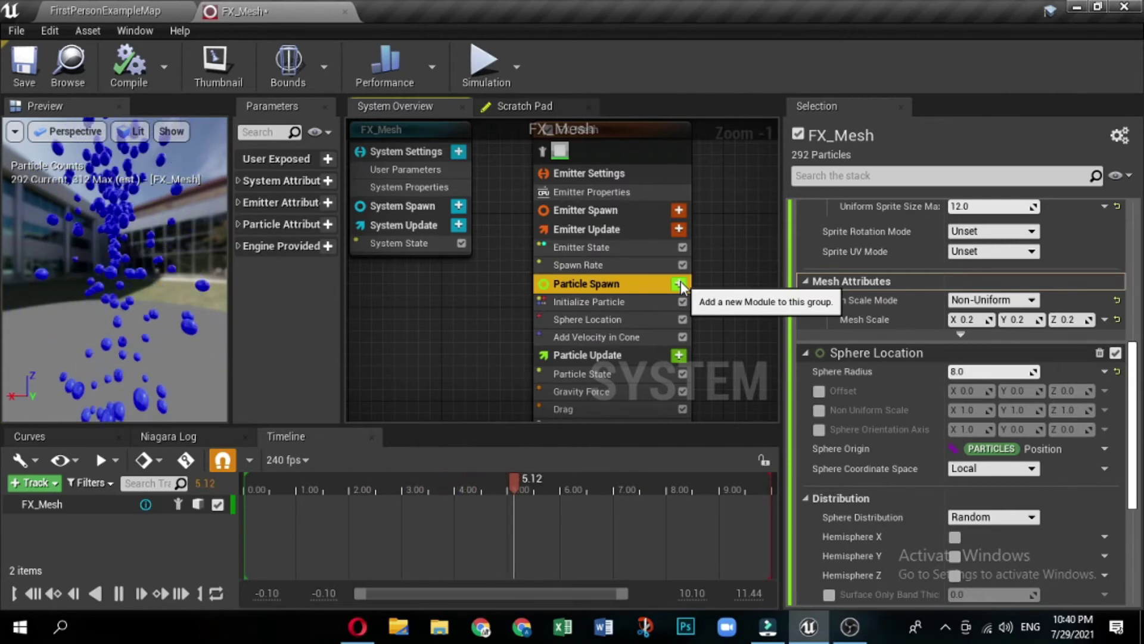
Add an Add Velocity module to Particle Spawn
left_click(679, 283)
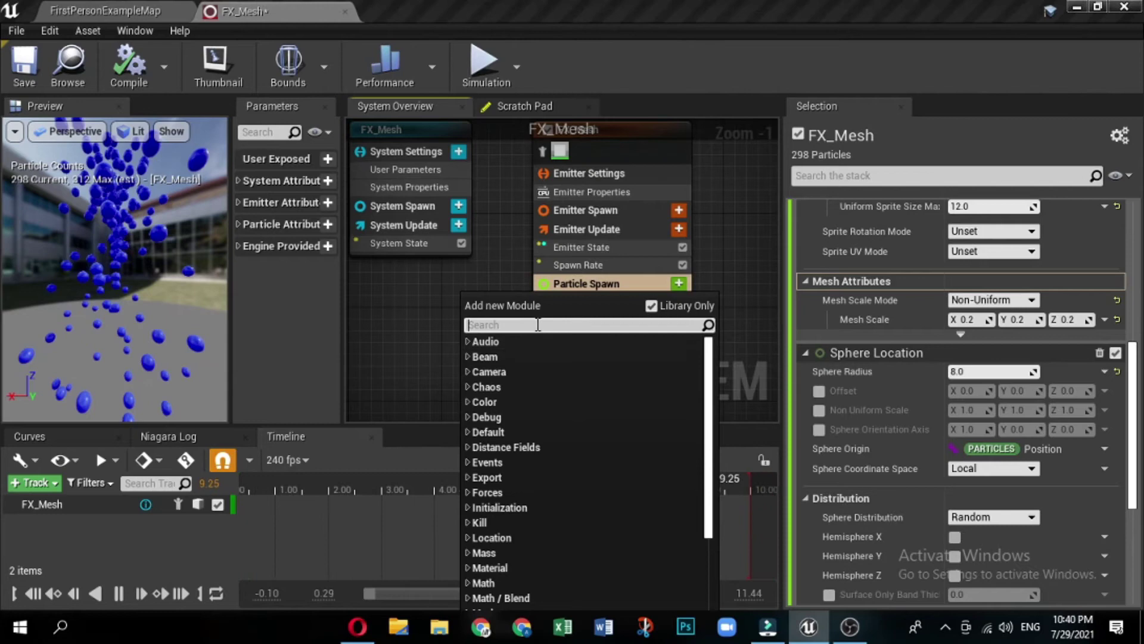
type("veloc")
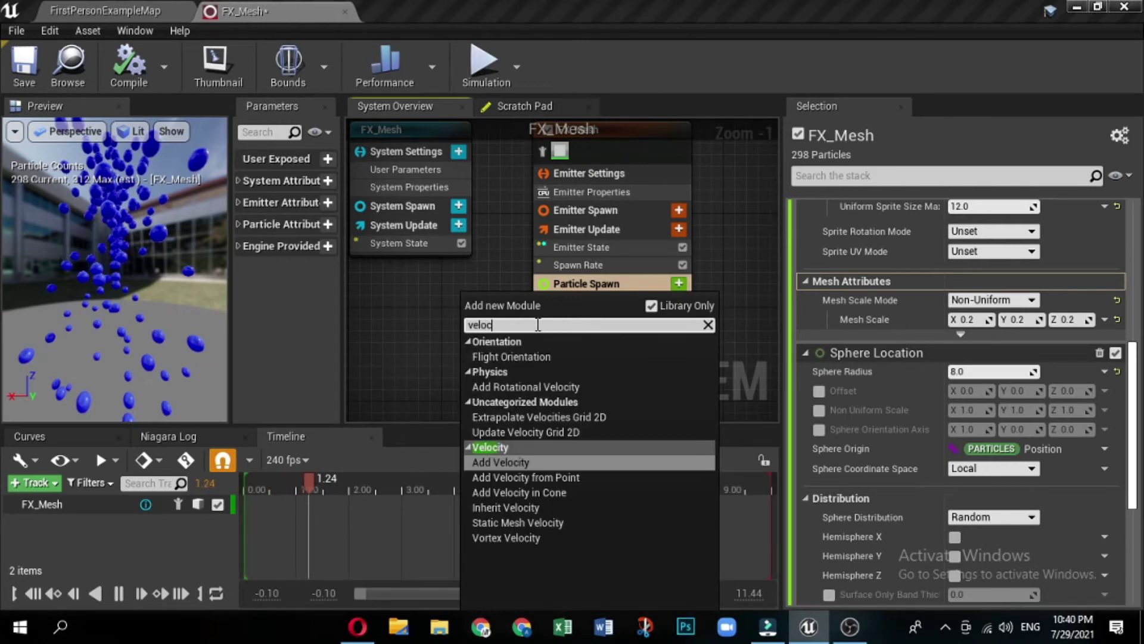
type("ity")
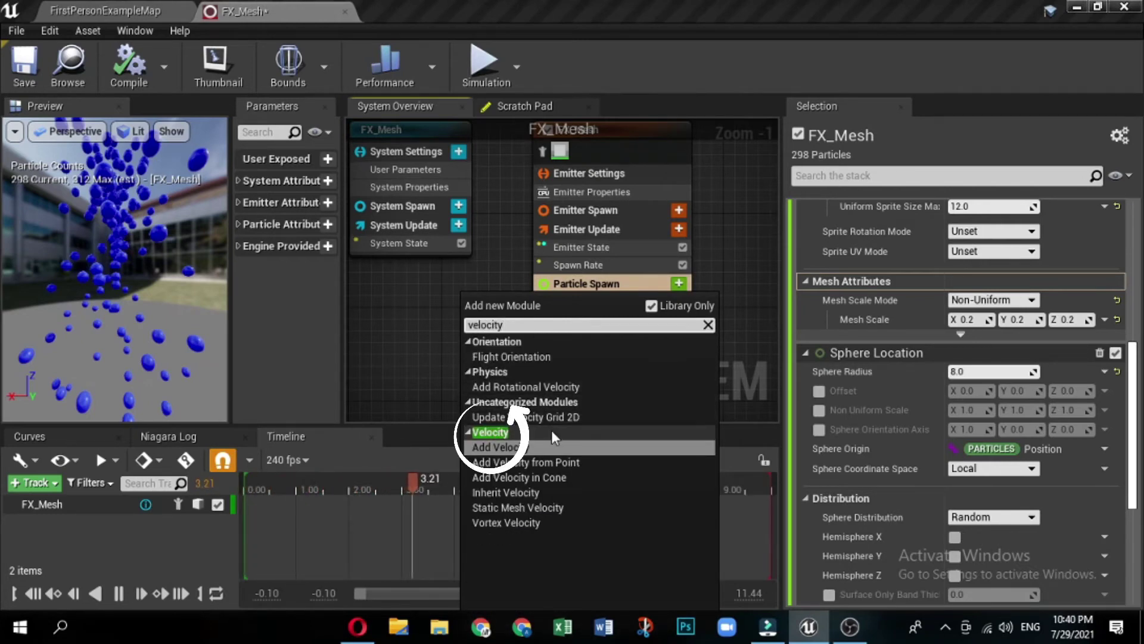
left_click(548, 448)
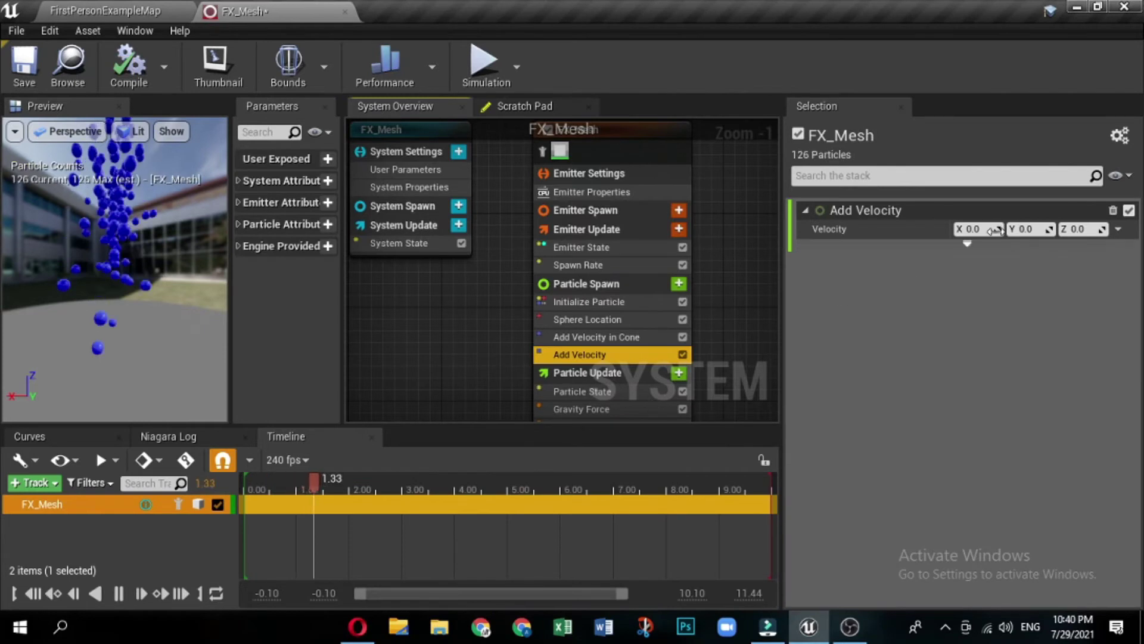
Drive Add Velocity's Velocity with a Random Range Vector dynamic input
left_click(1118, 230)
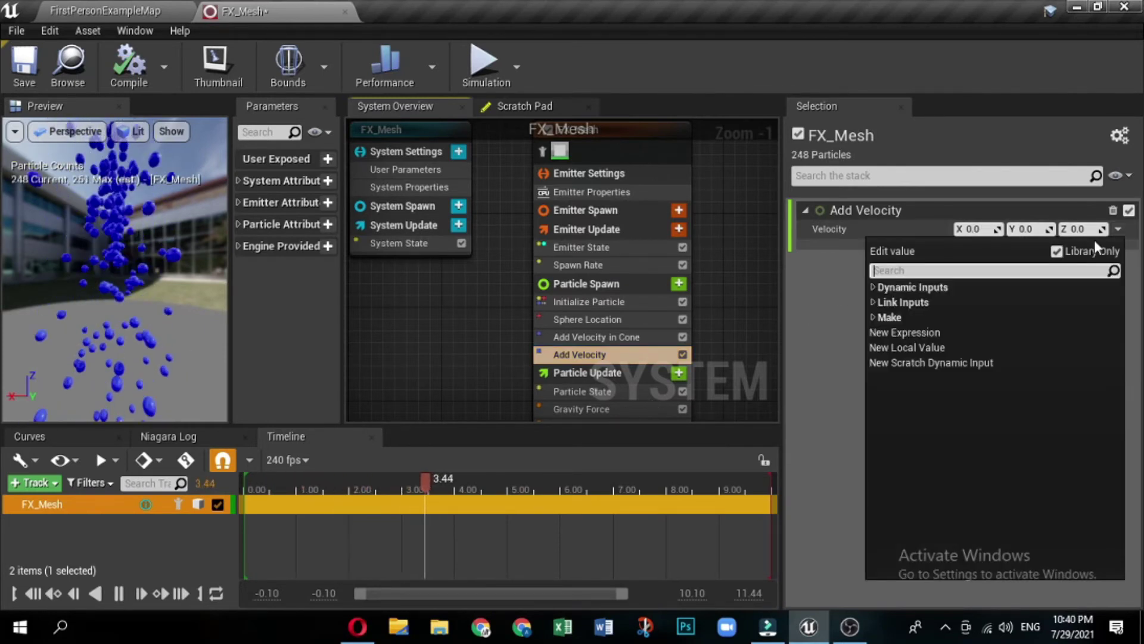
left_click(872, 287)
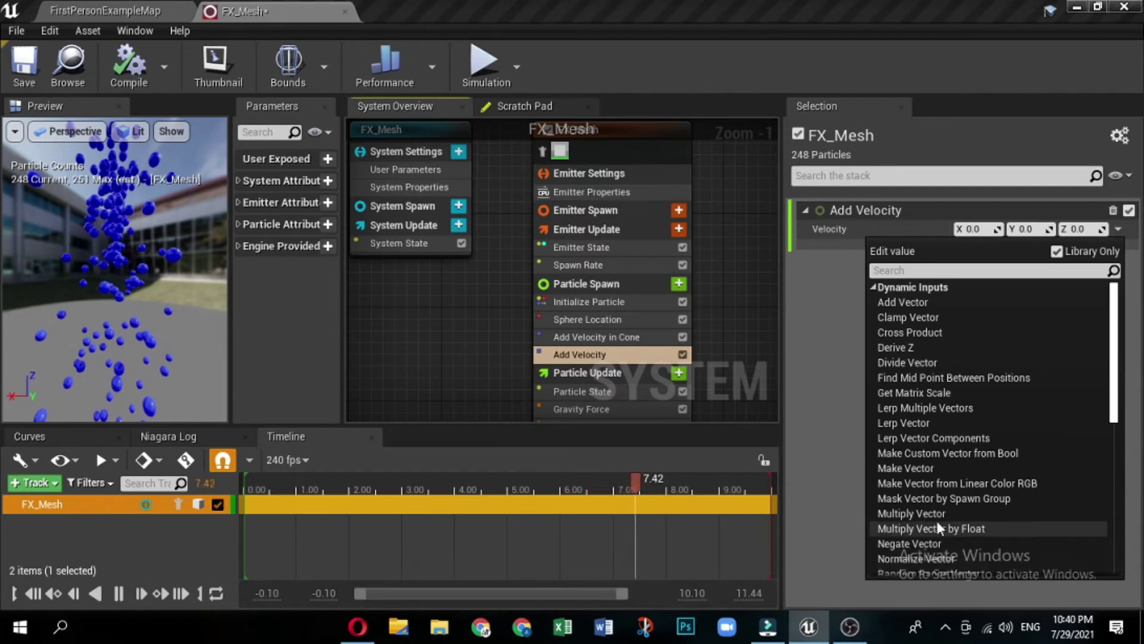
scroll(947, 499, "down", 3)
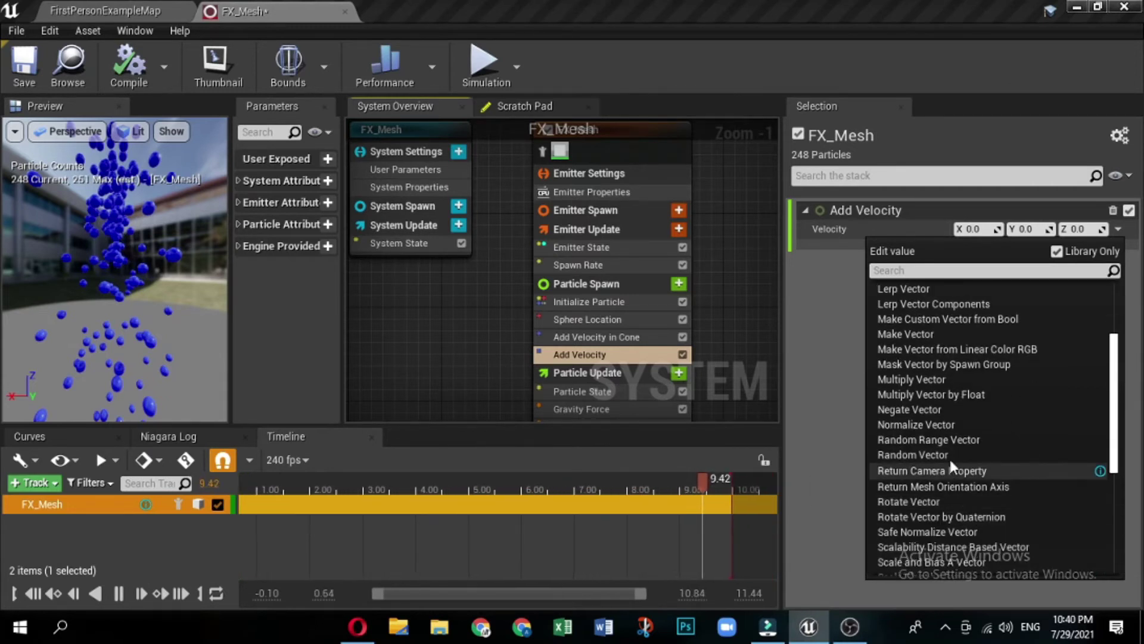
left_click(949, 438)
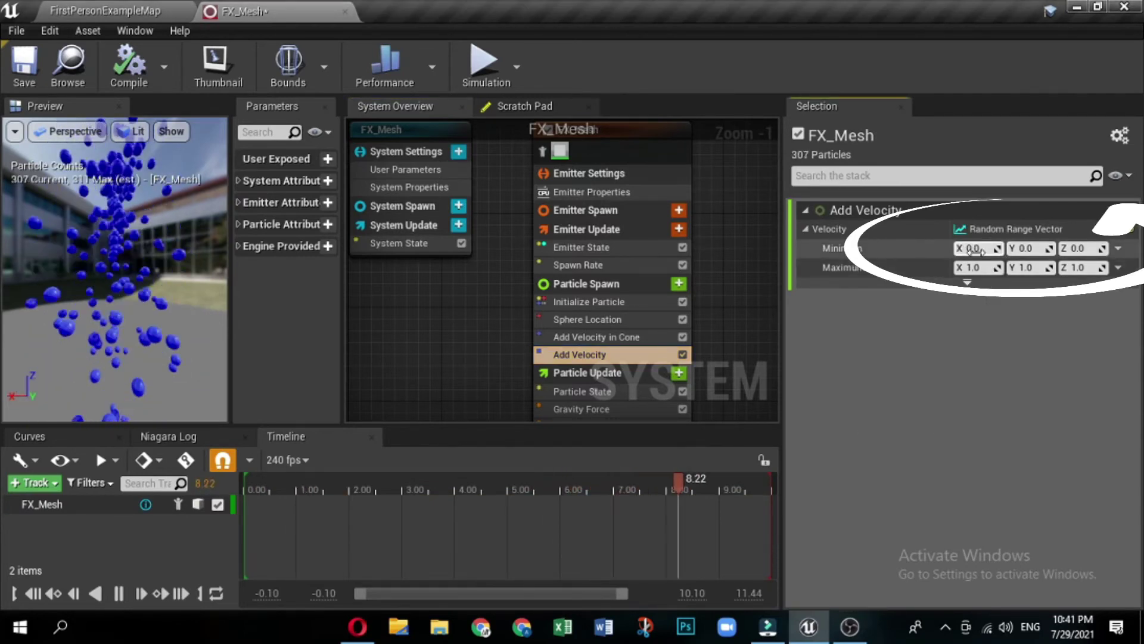
Set Add Velocity's range to minimum 15, 25, 50 and maximum 30, 30, 100
type("15")
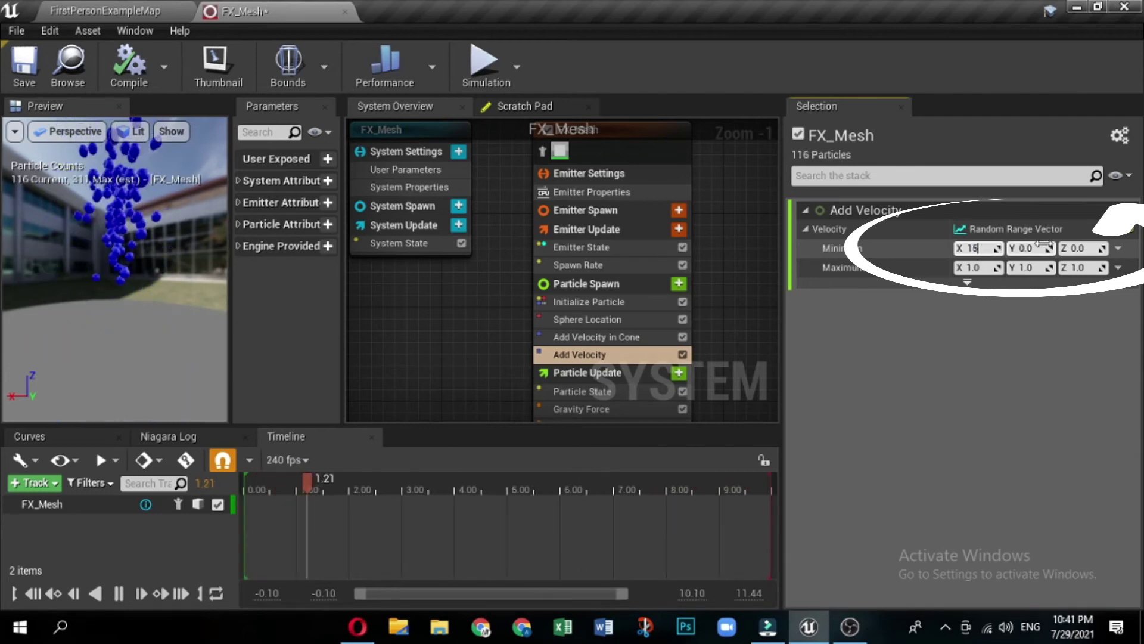
key("Return")
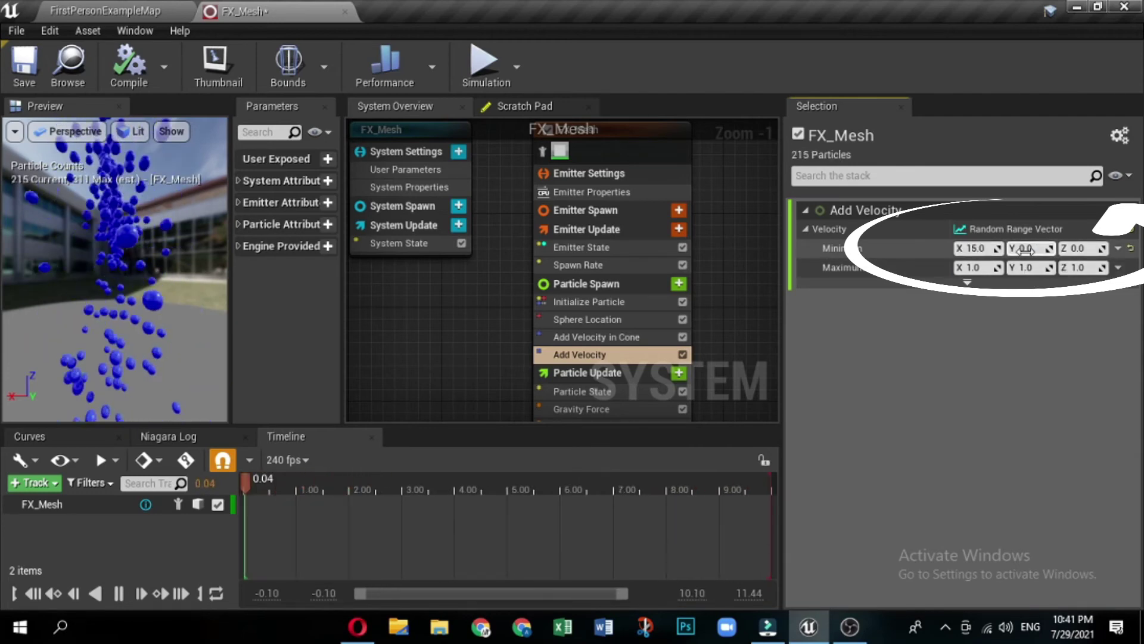
type("25")
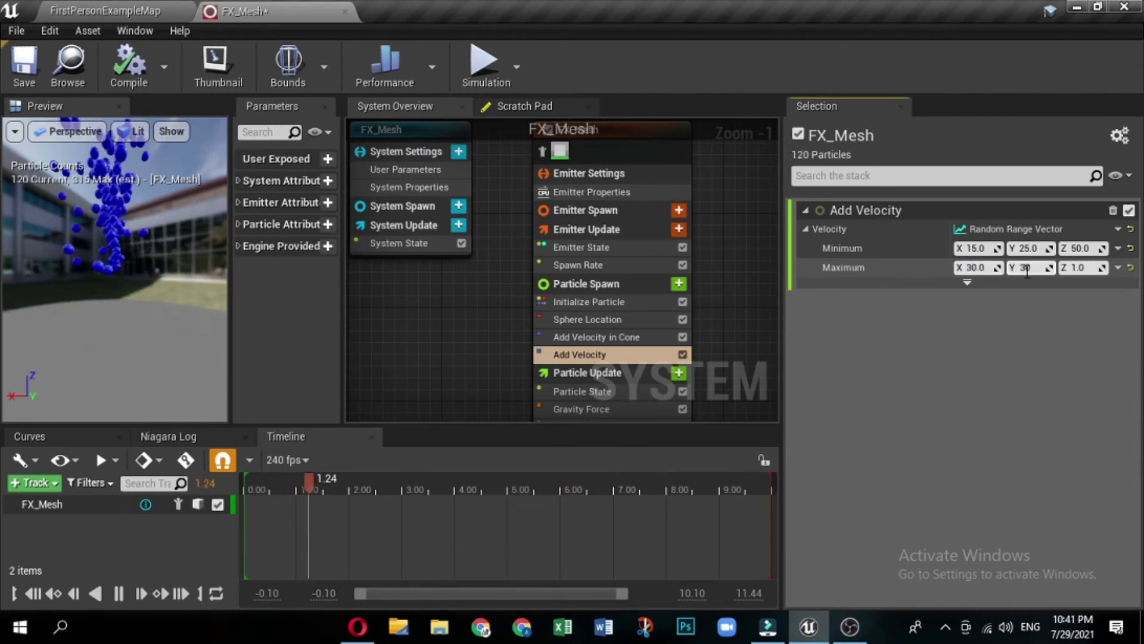
key("Return")
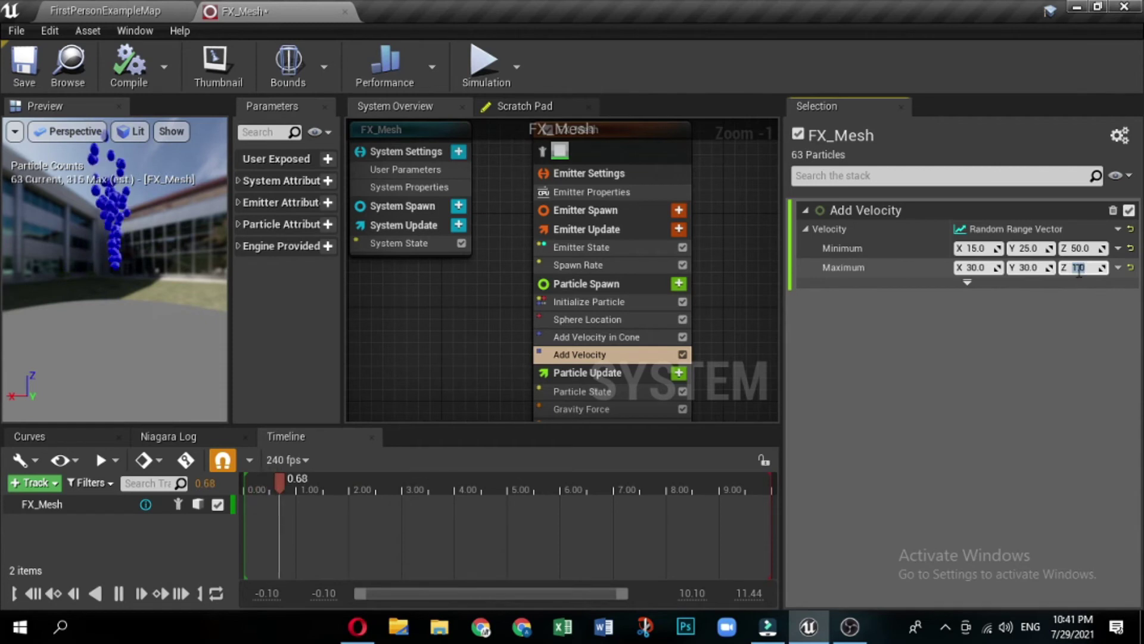
left_click(1079, 272)
type("100")
key("Return")
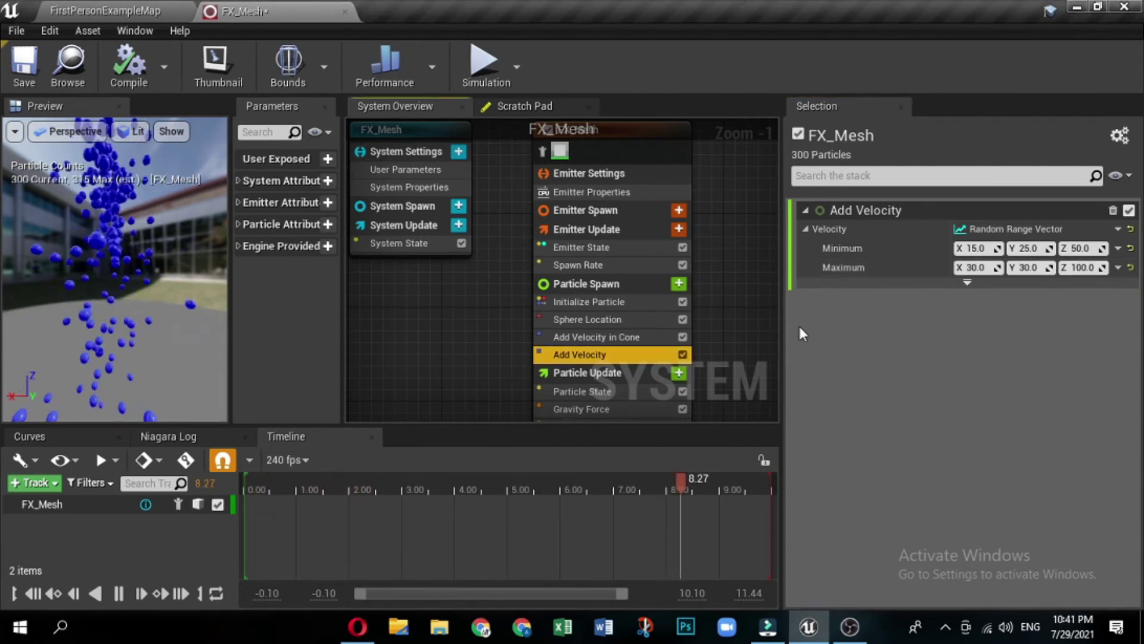
Set Sphere Location's Sphere Radius to 200
left_click(638, 320)
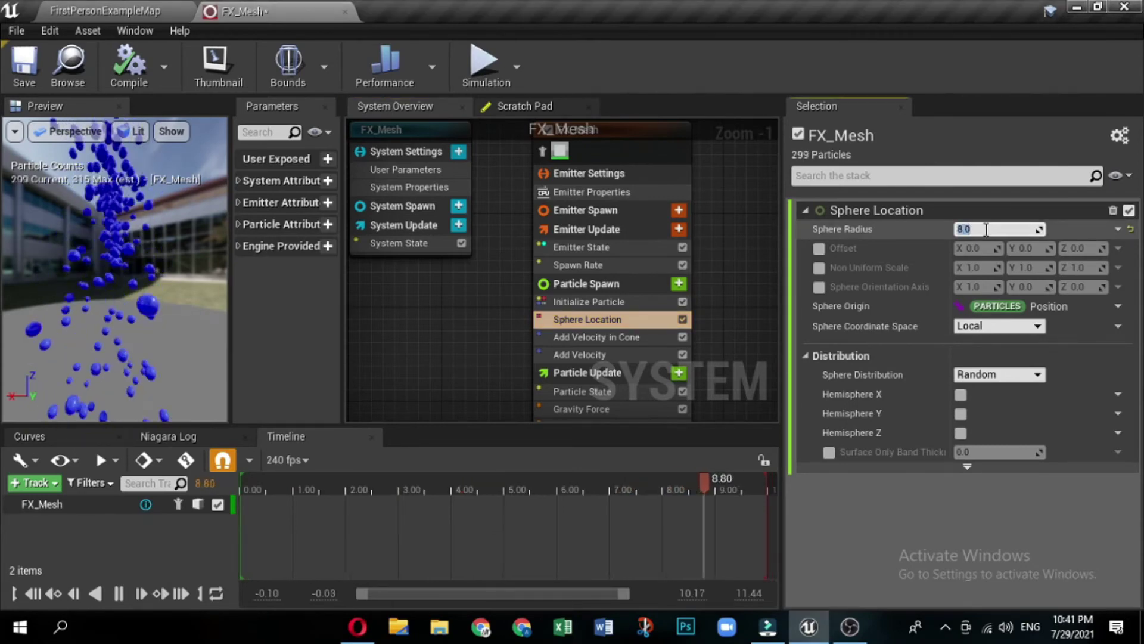
left_click(985, 229)
type("200")
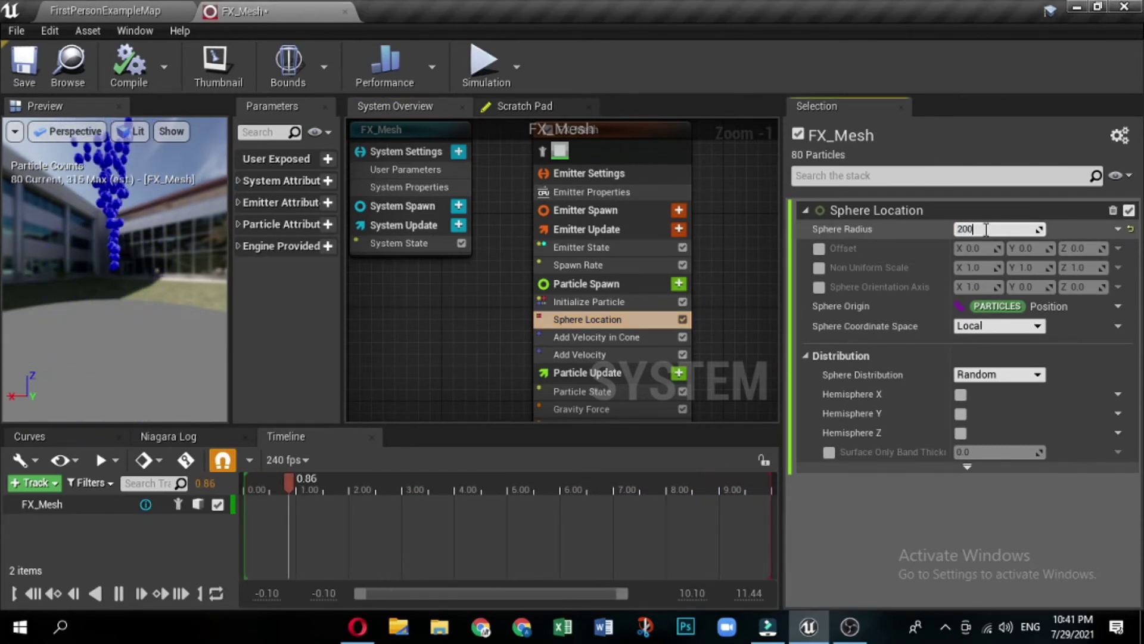
key("Return")
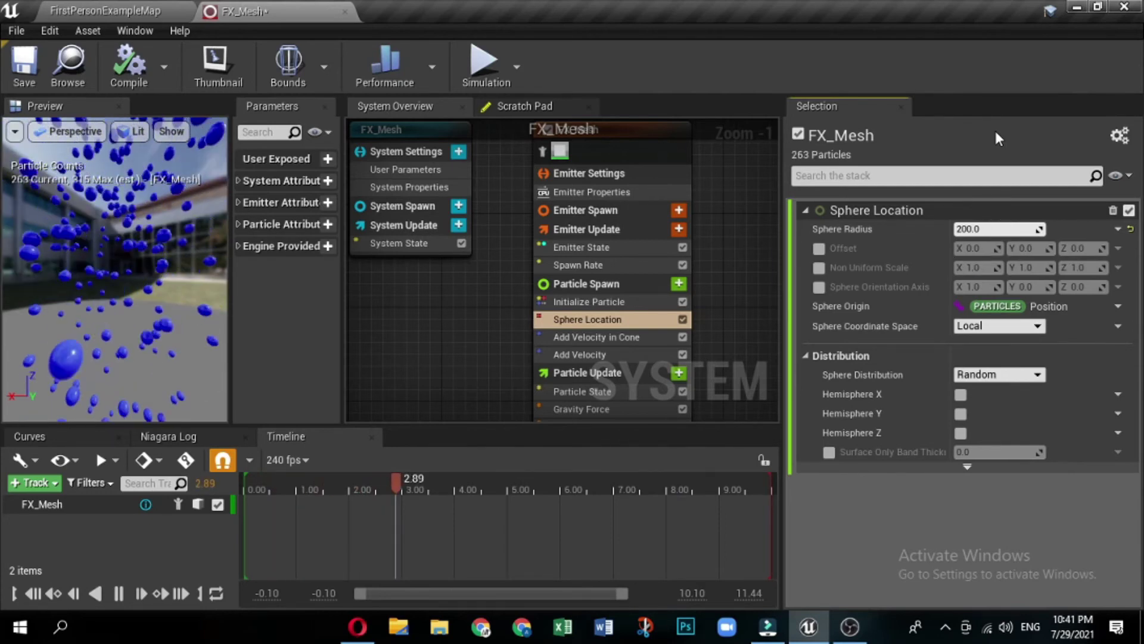
Place FX_Mesh raised up in the FirstPersonExampleMap level and zoom in on its spheres
left_click(143, 12)
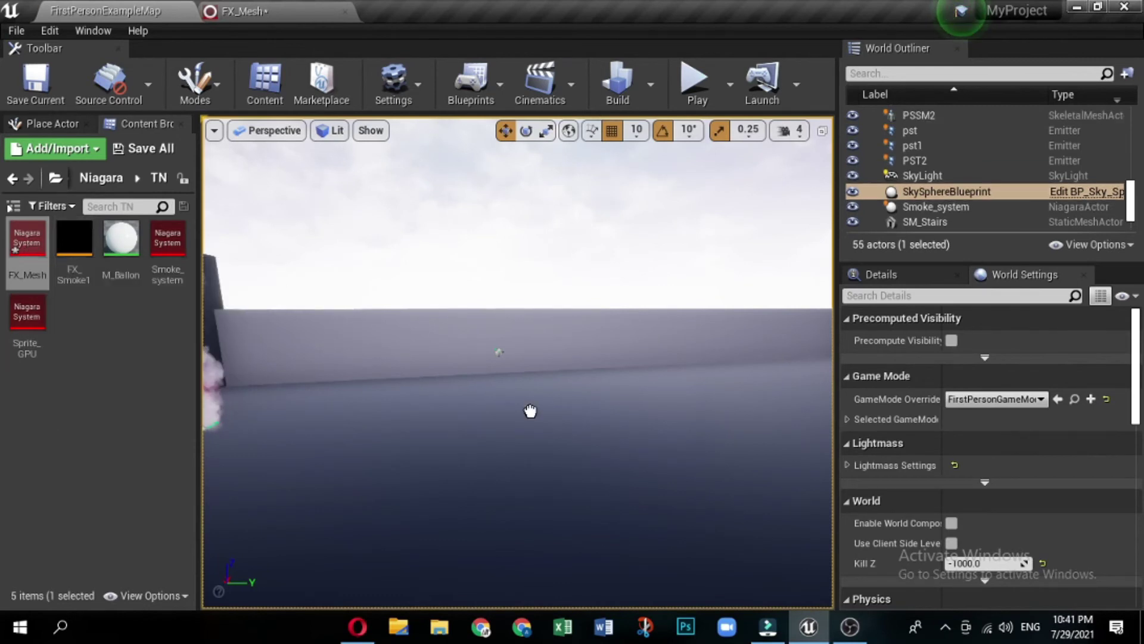
left_click_drag(531, 411, 618, 259)
left_click(649, 256)
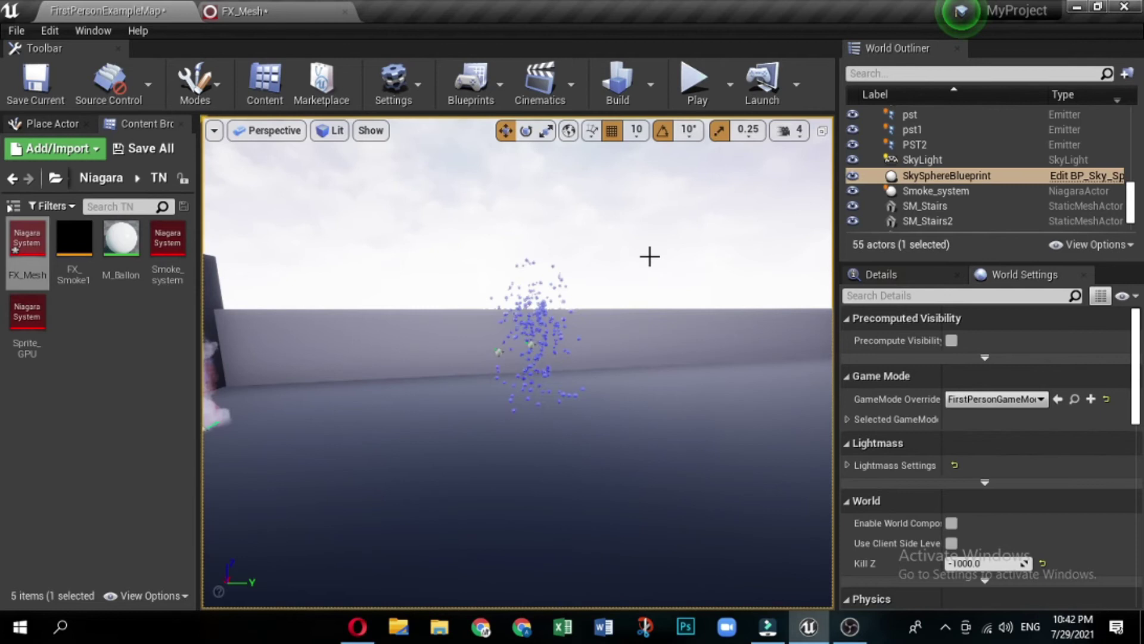
scroll(650, 256, "up", 4)
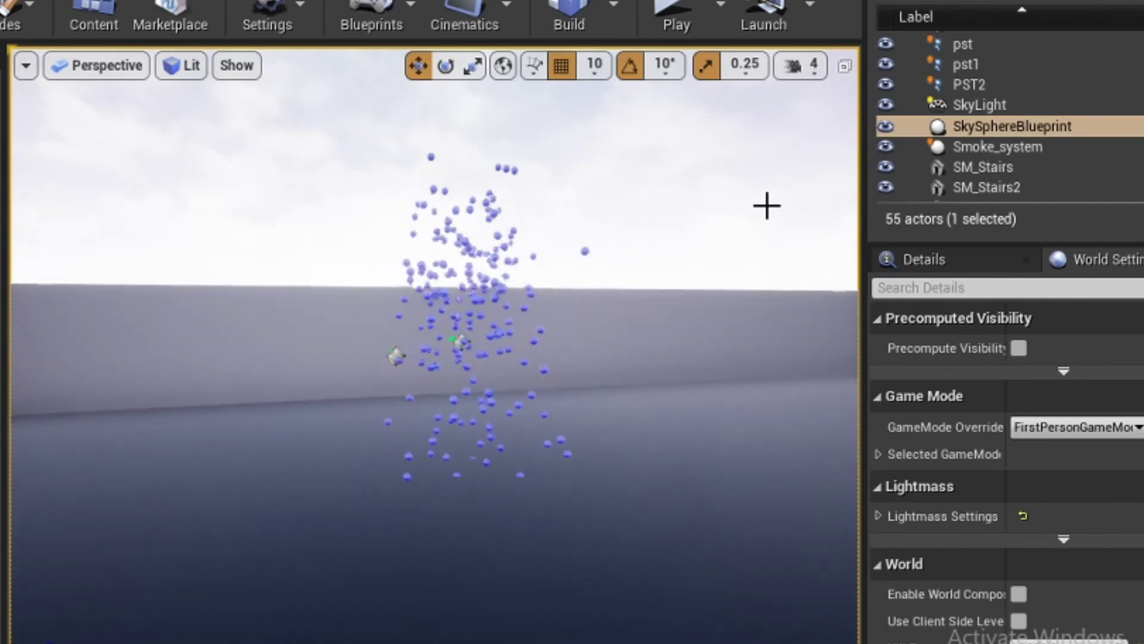
scroll(769, 205, "up", 5)
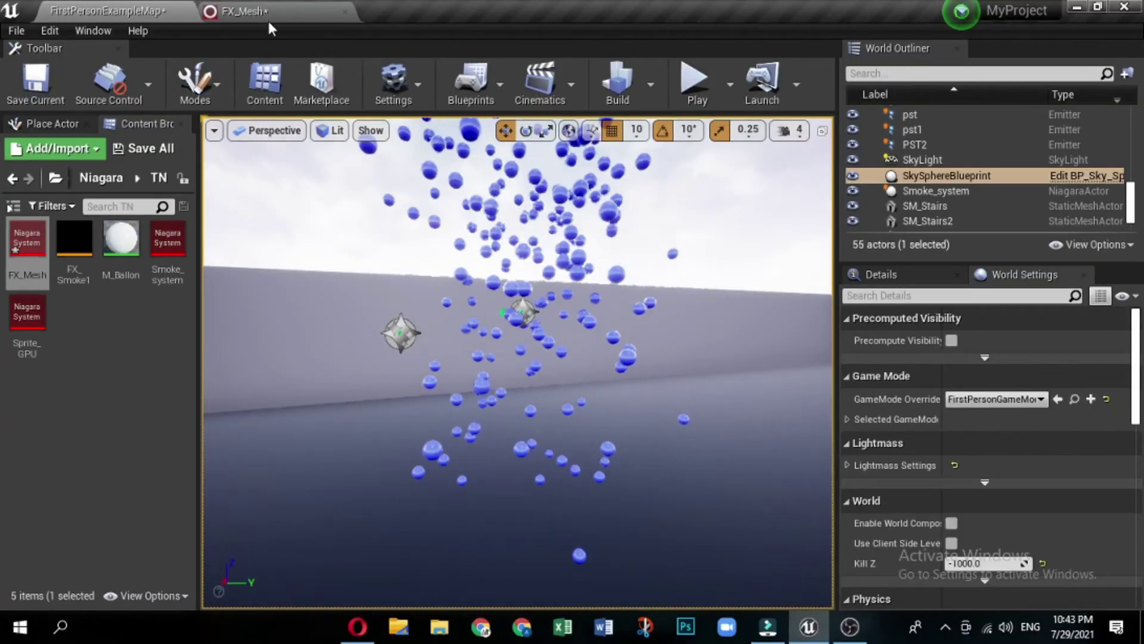
Back in FX_Mesh, bring up Particle Update's Gravity Force module settings
left_click(271, 10)
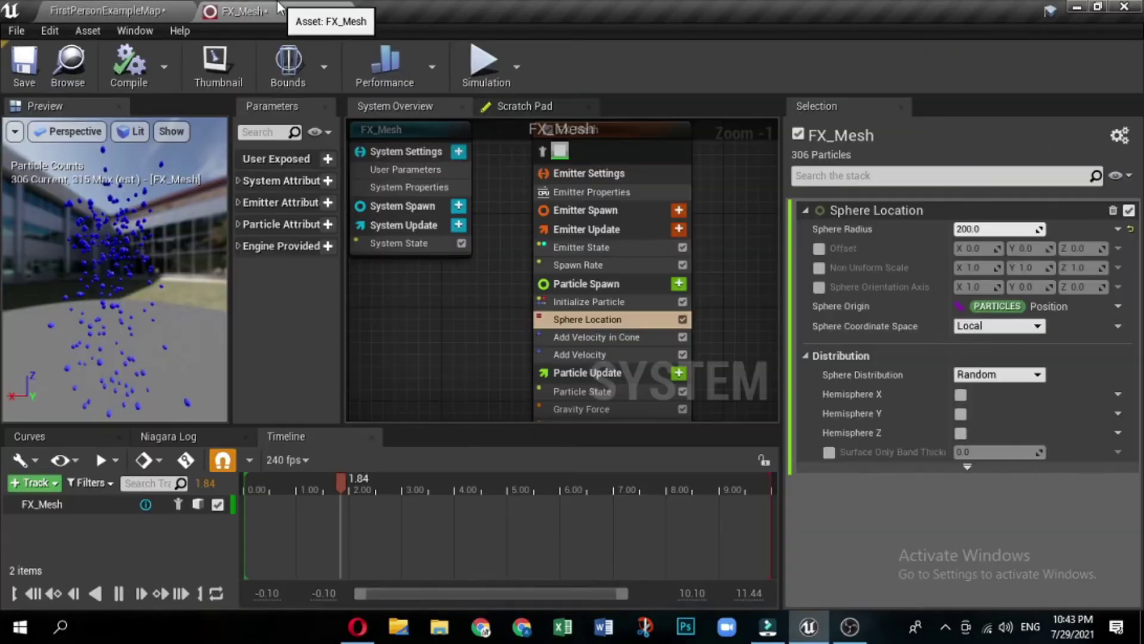
left_click(625, 370)
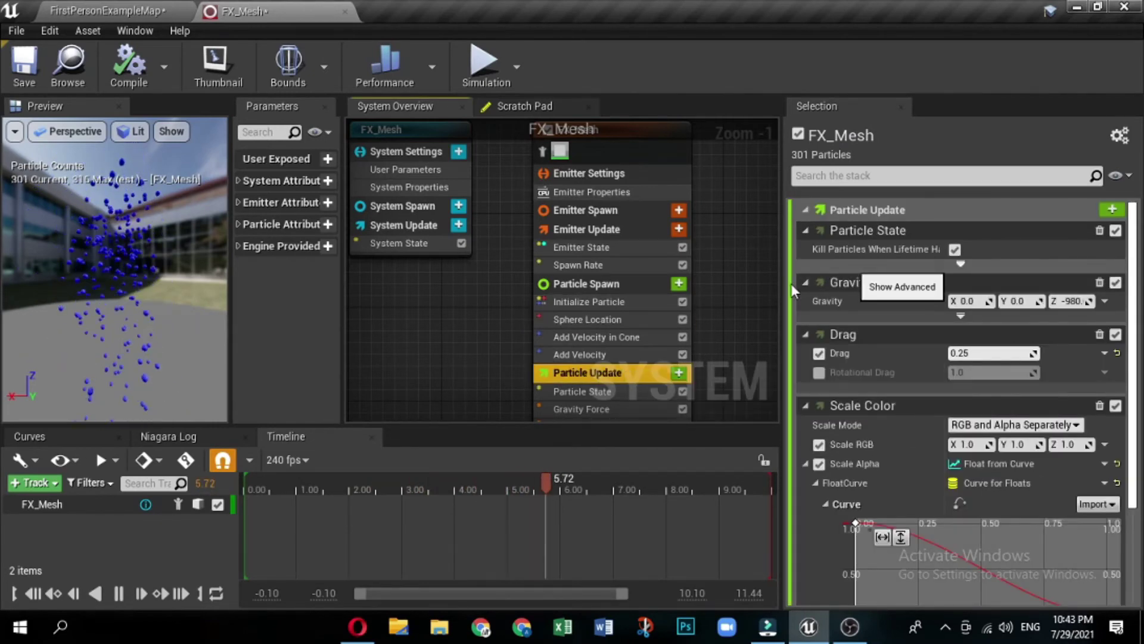
scroll(736, 279, "down", 1)
scroll(736, 279, "up", 2)
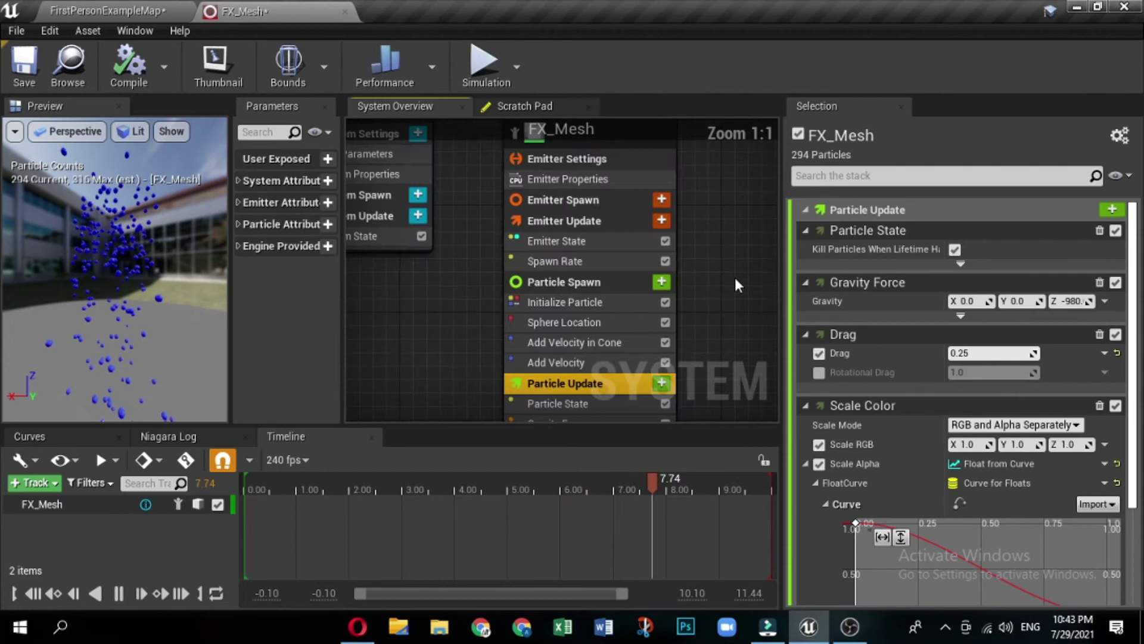
right_click_drag(734, 277, 729, 143)
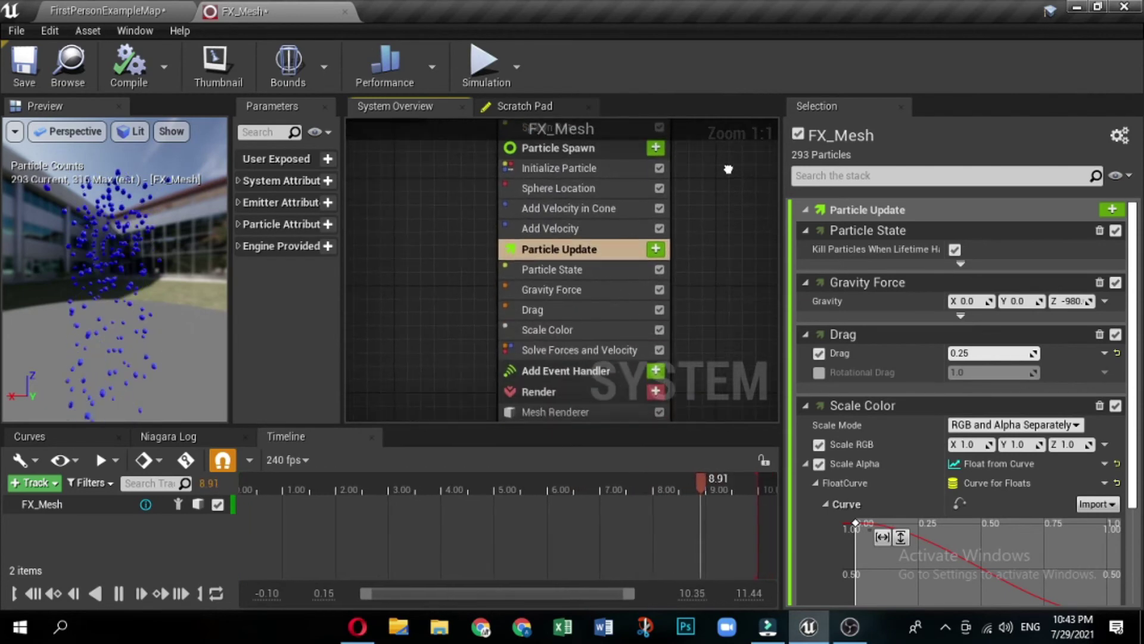
left_click(578, 291)
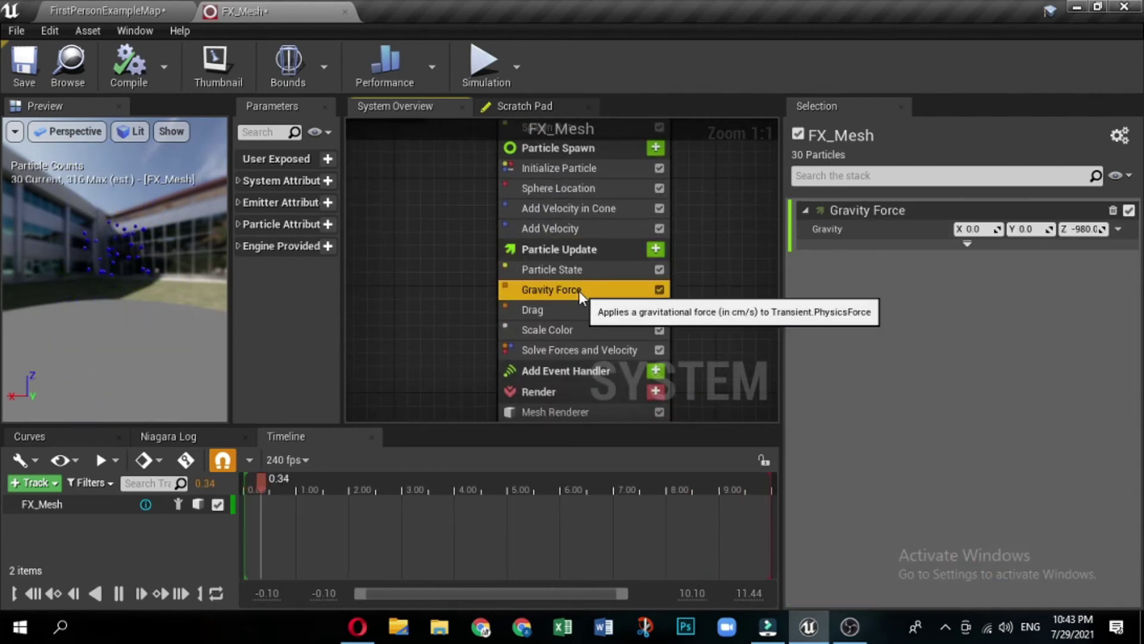
Set Gravity Force to X 10, Y 10, Z 40
left_click(971, 229)
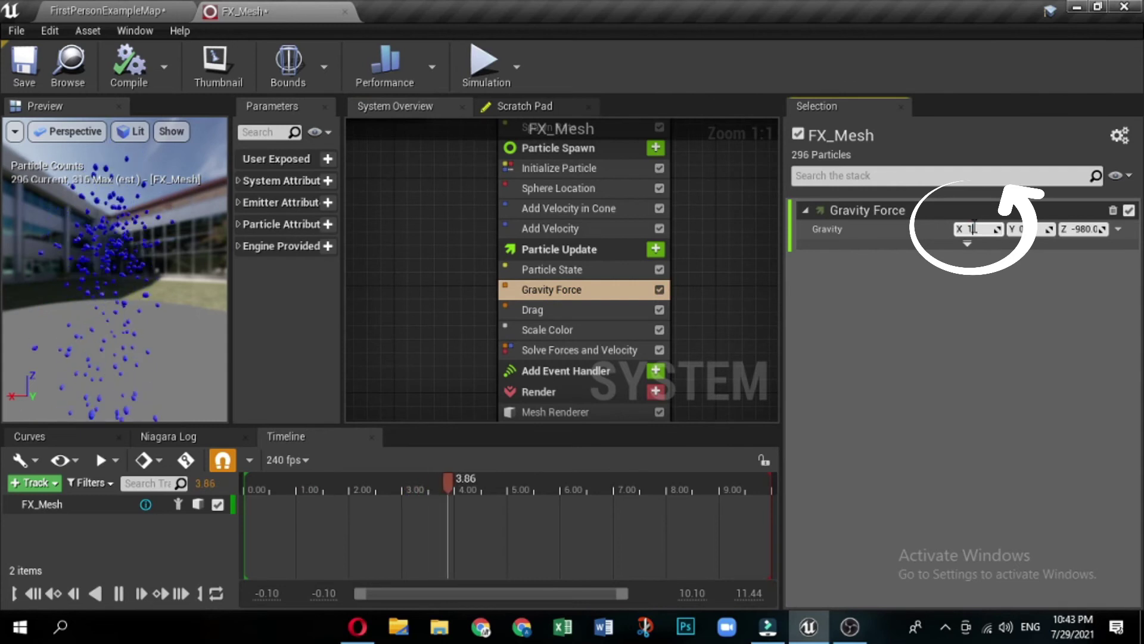
type("10")
key("Return")
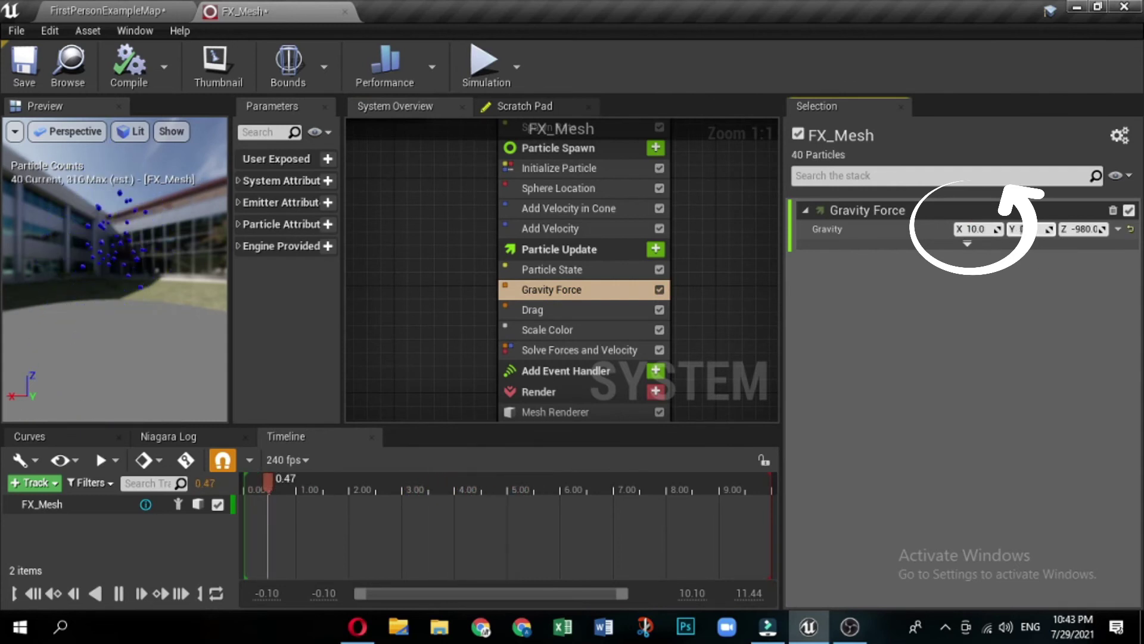
left_click(1090, 230)
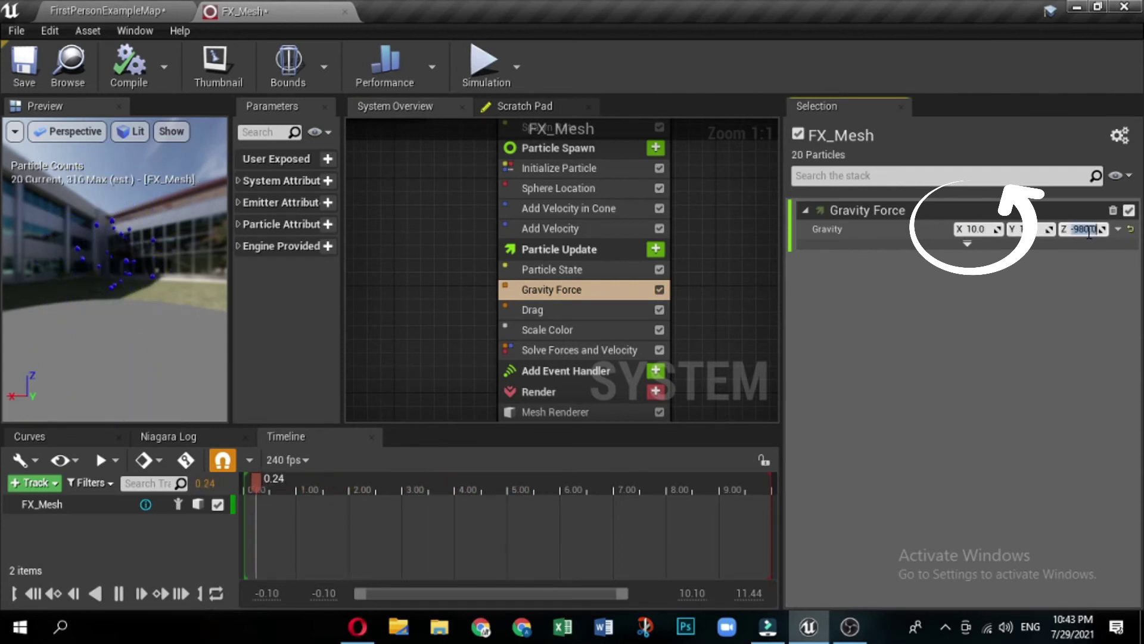
type("40")
key("Return")
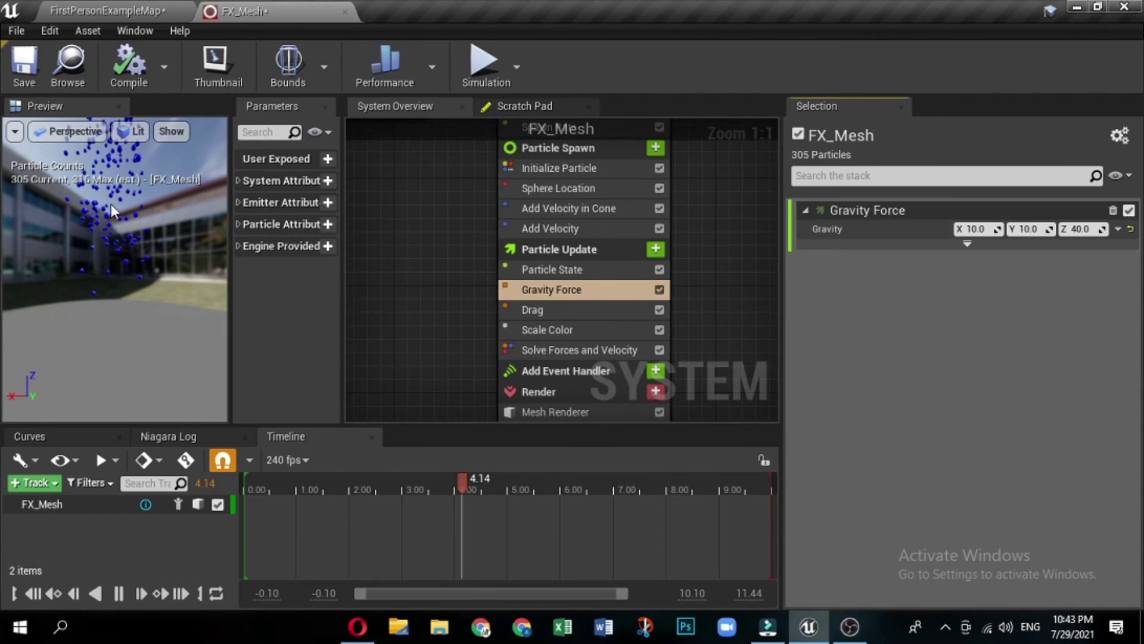
left_click(536, 309)
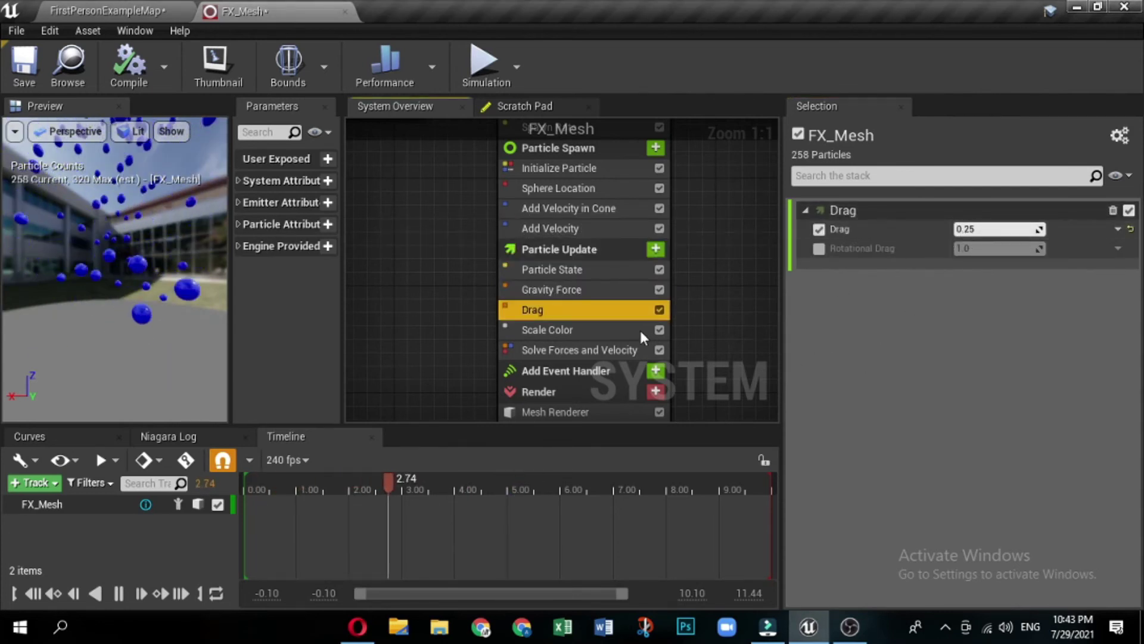
Set the Drag module's drag to 1.0
left_click(1009, 231)
type("1")
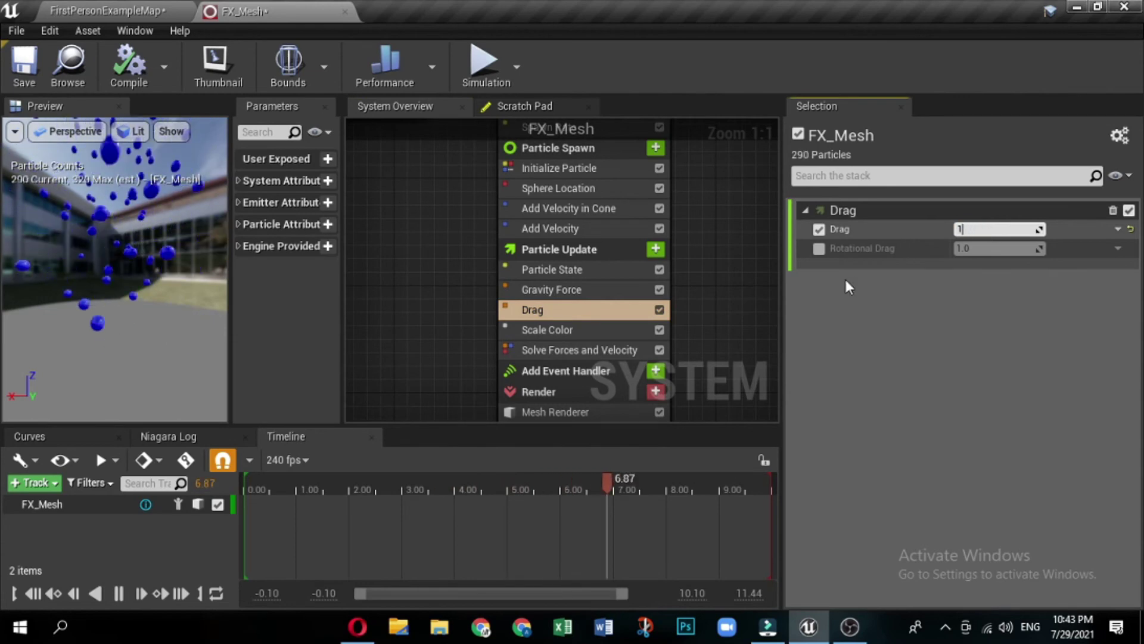
key("Return")
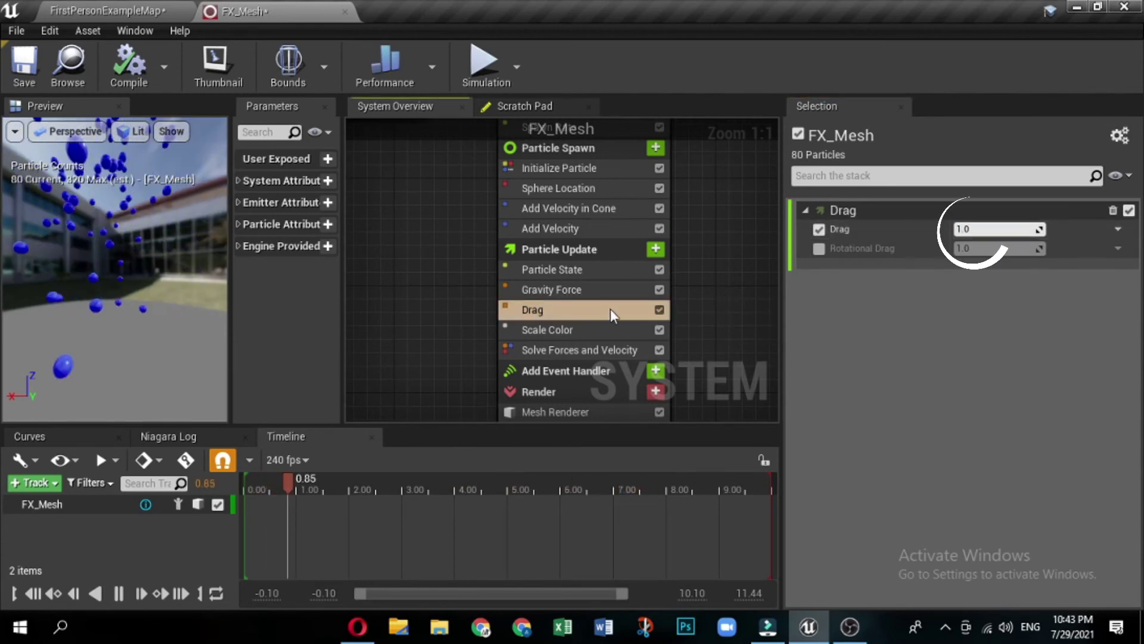
Delete the Scale Color module, save FX_Mesh, and return to the level
left_click(586, 330)
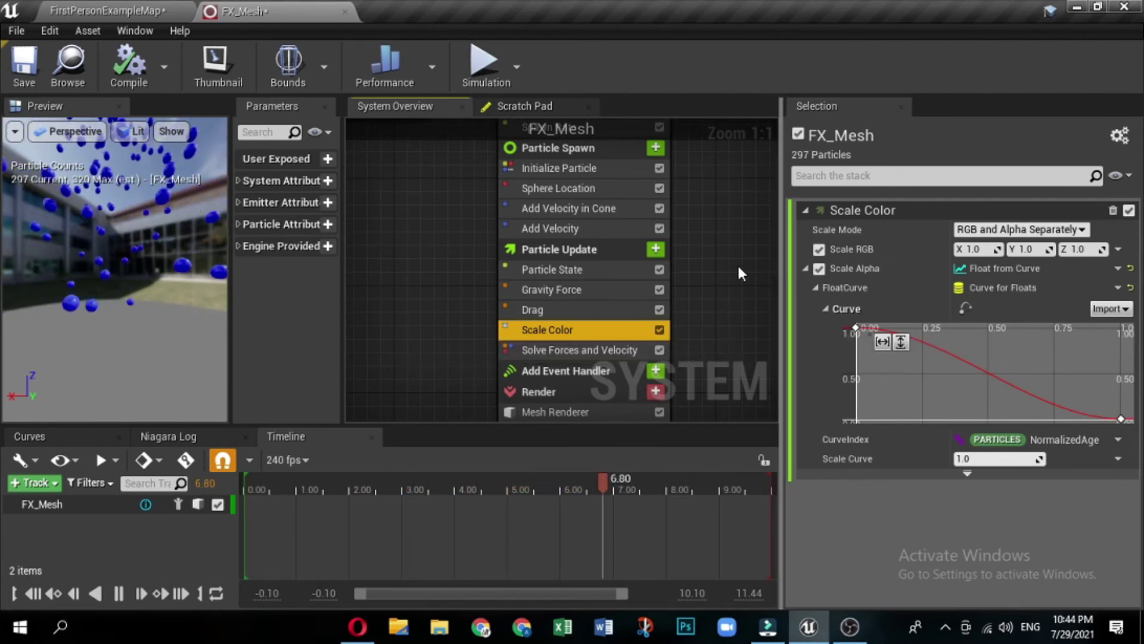
left_click(1112, 209)
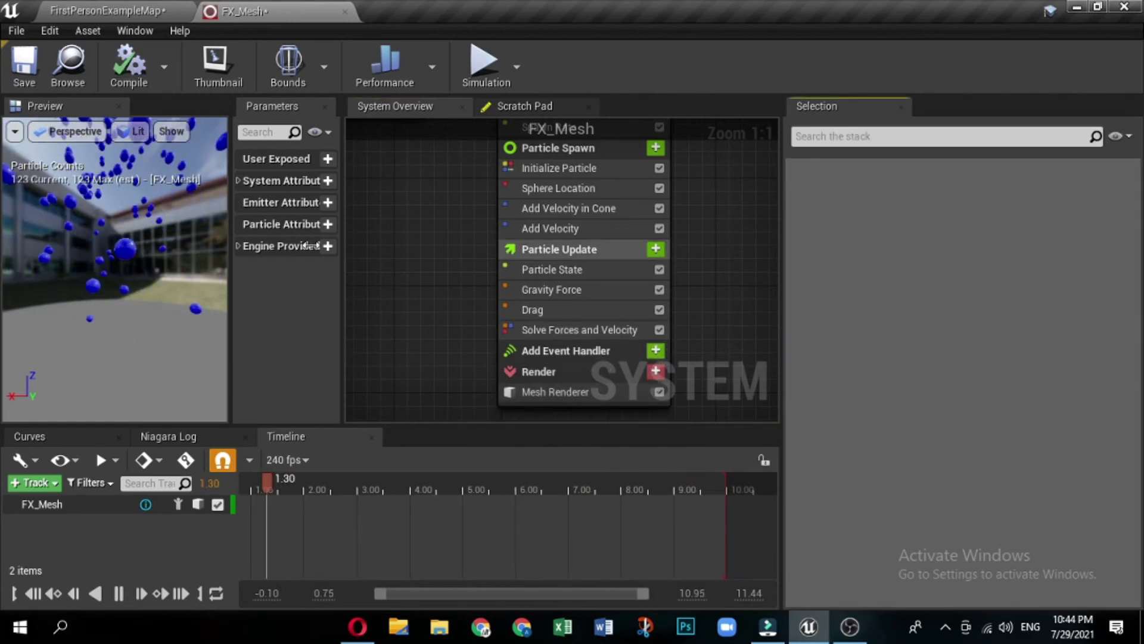
left_click(33, 65)
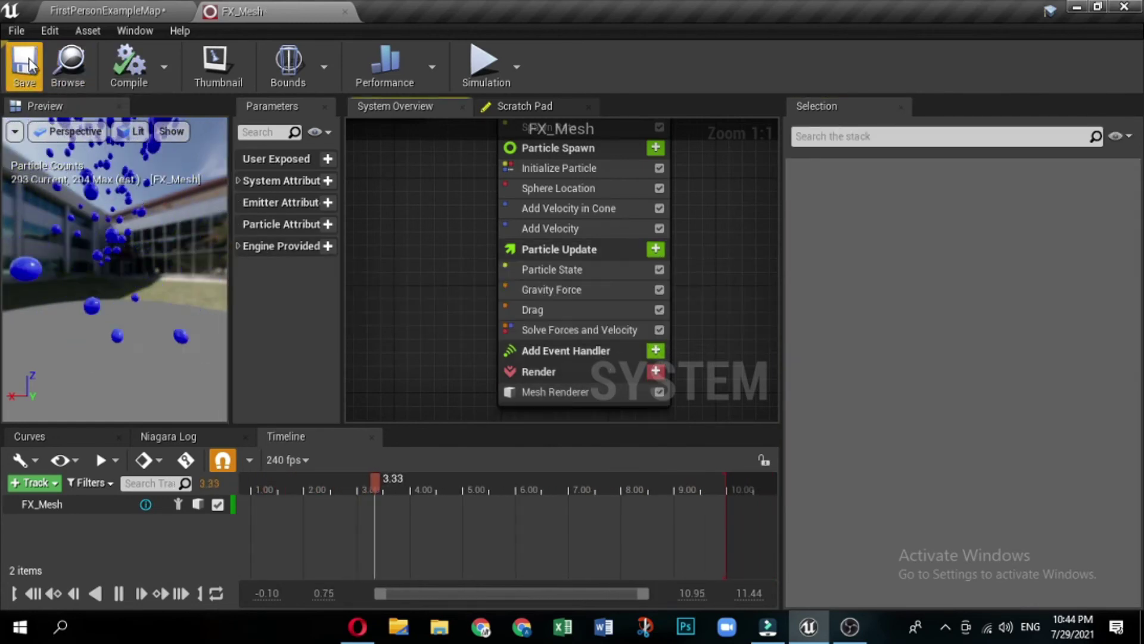
left_click(97, 9)
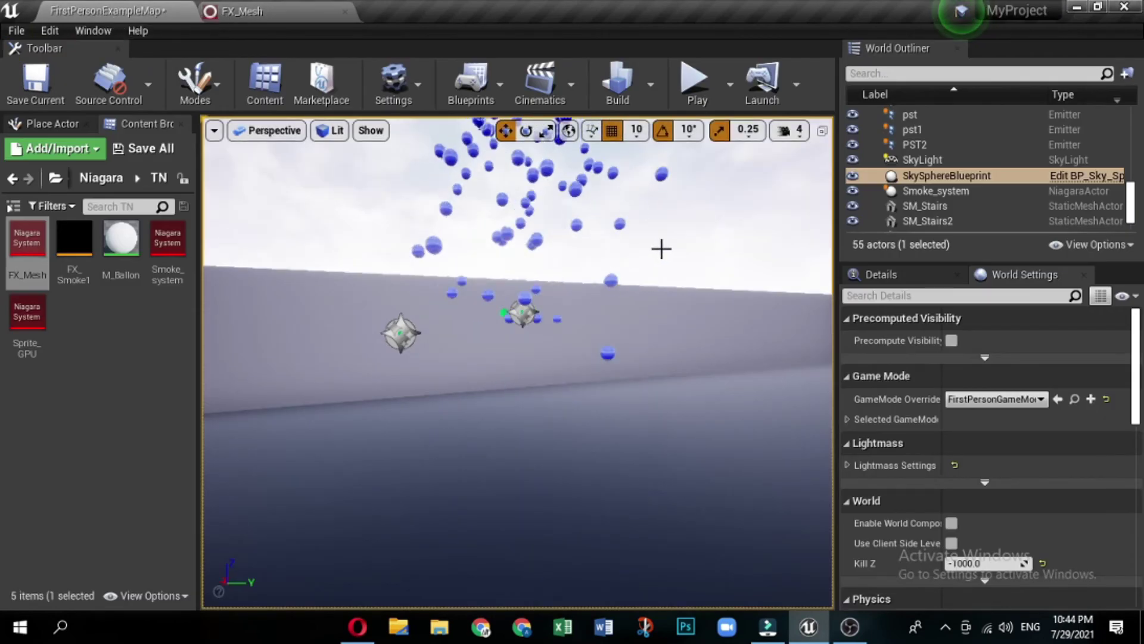
Look down over the emitters in the level and select the MeshSystem actor
mouse_move(662, 248)
right_mouse_down()
mouse_move(680, 298)
mouse_move(676, 241)
mouse_move(662, 248)
right_mouse_up()
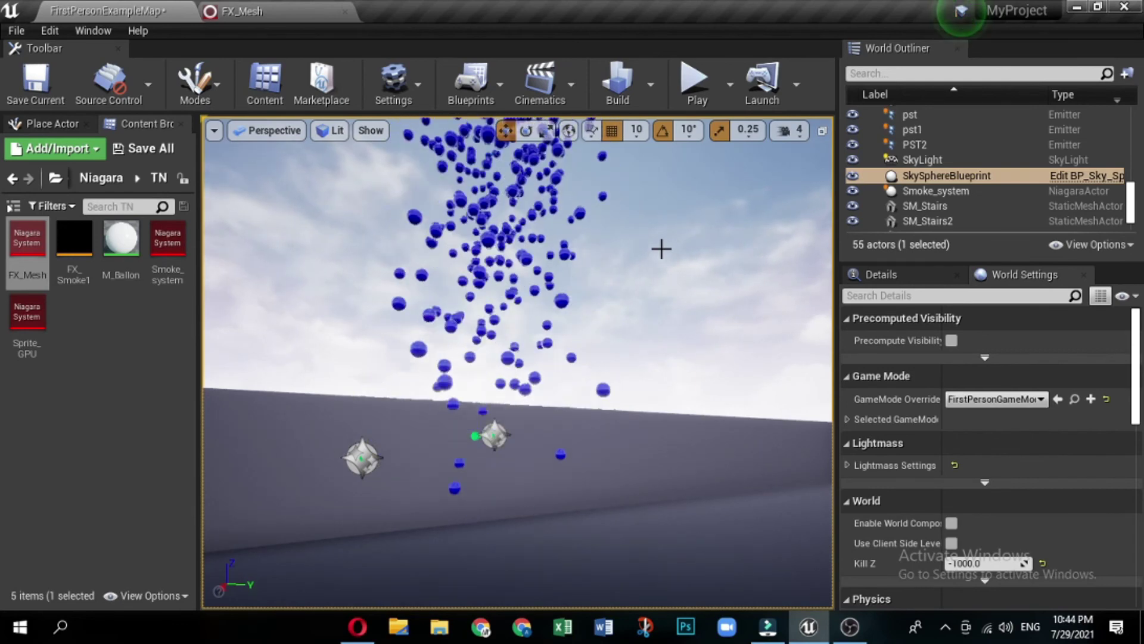
left_click(361, 460)
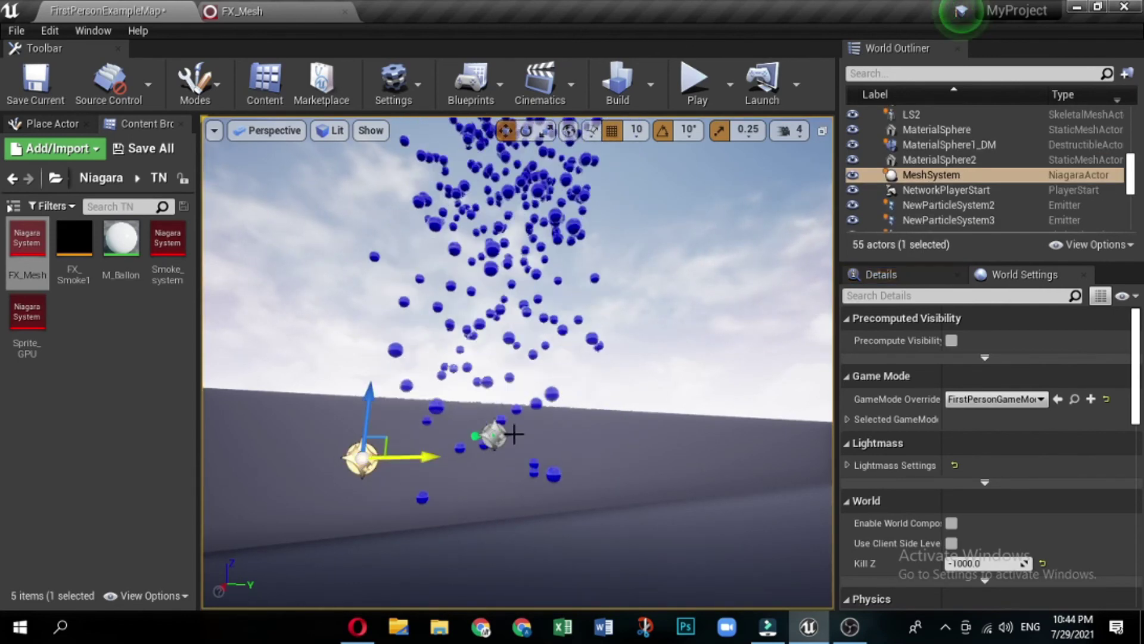
Select the FX_Mesh emitter in the level to view its multicoloured balloon cloud
left_click(494, 435)
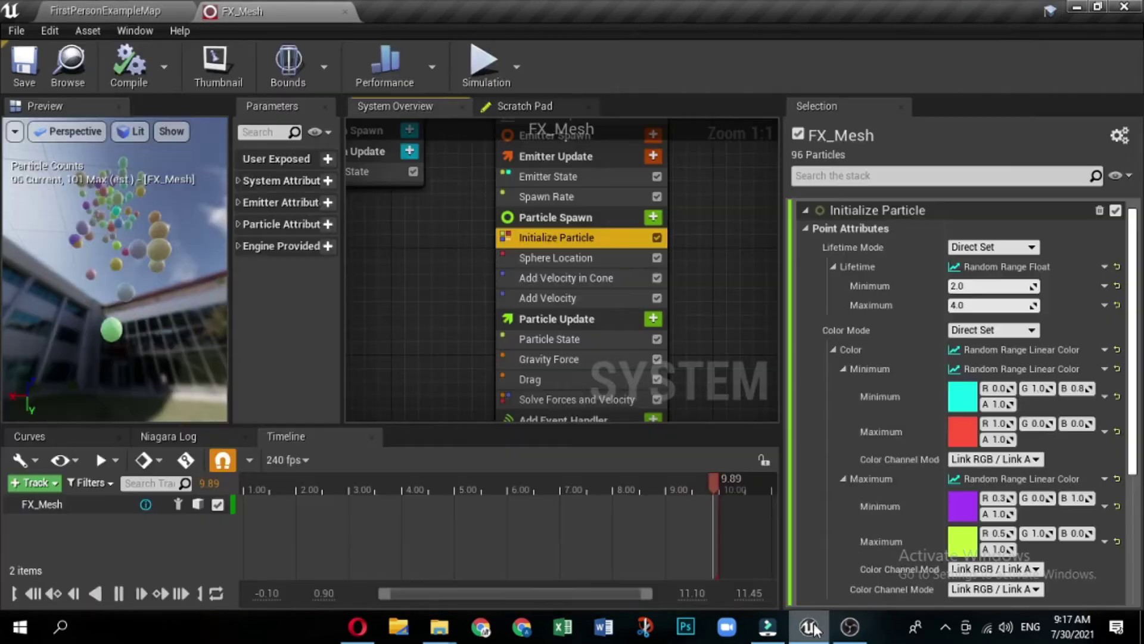